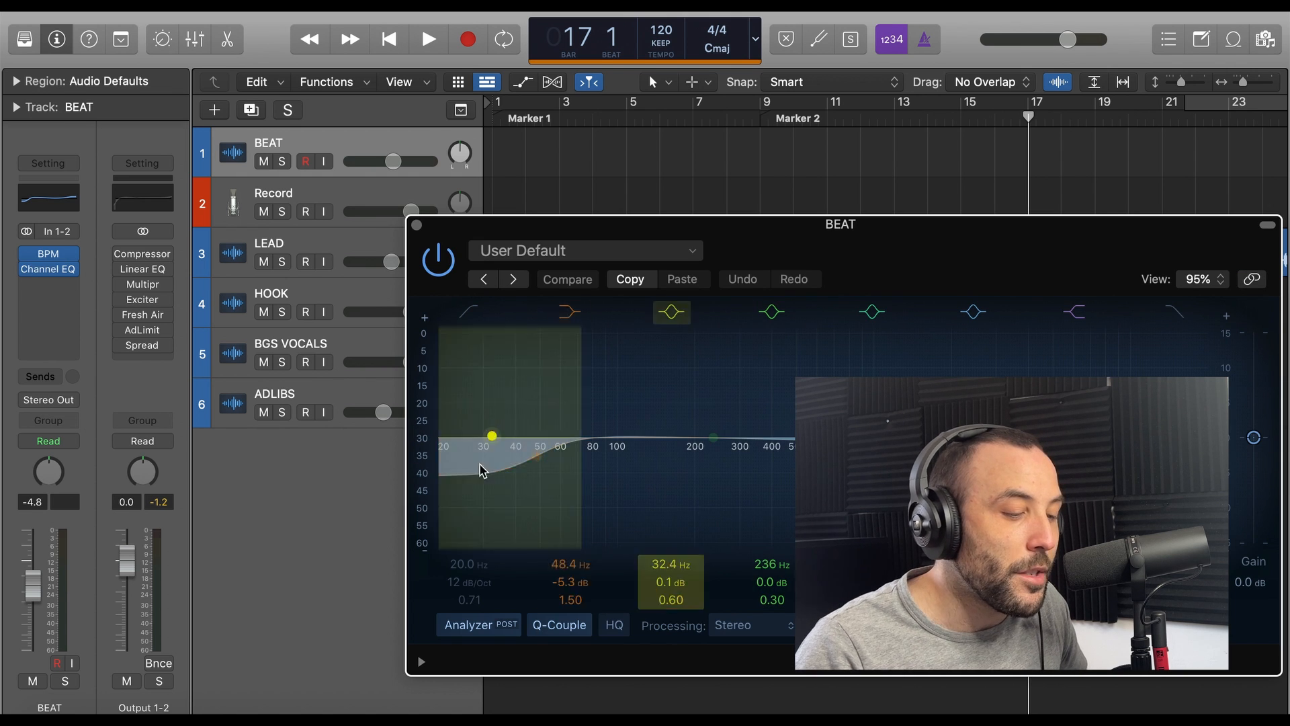
- Compare the BEAT track's sound with its Channel EQ bypassed and active, leaving the EQ on and closing its window
click(437, 269)
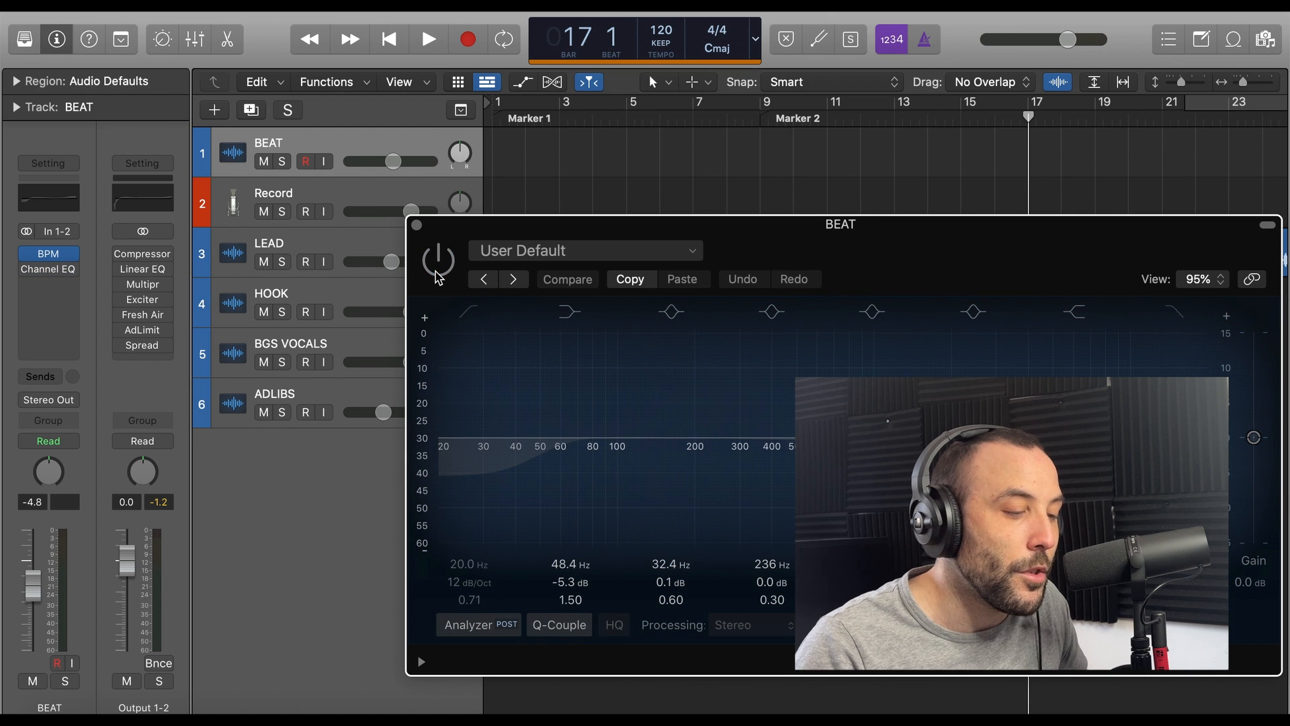
click(449, 268)
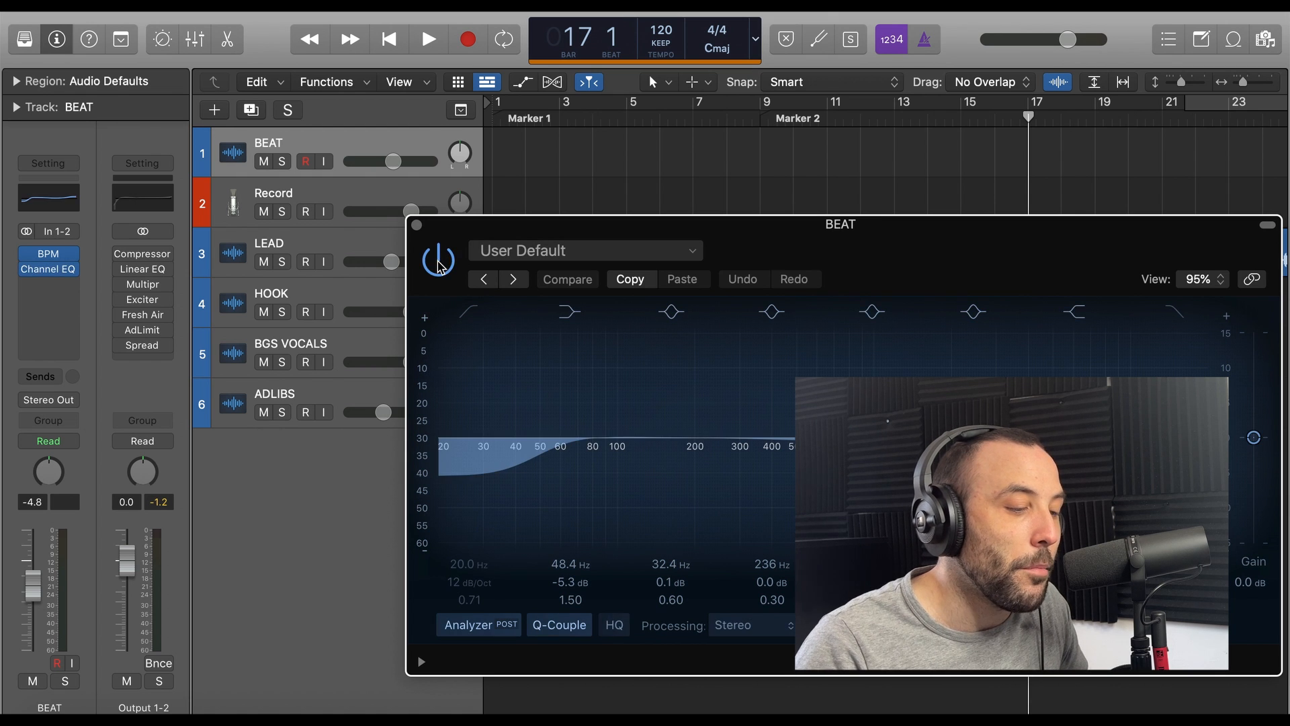
click(438, 265)
click(438, 266)
click(417, 224)
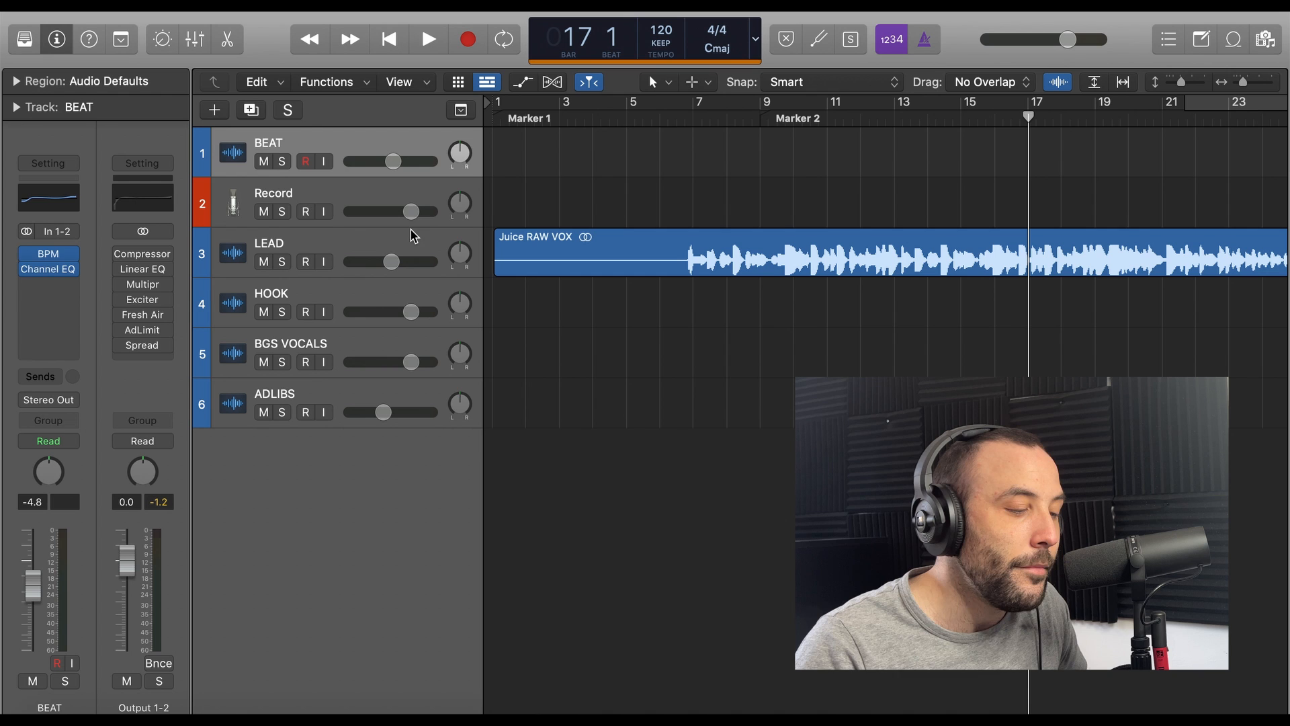
- Try the Gain plug-in on the Record track at -0.3 dB, bypass it again and close its window
click(300, 194)
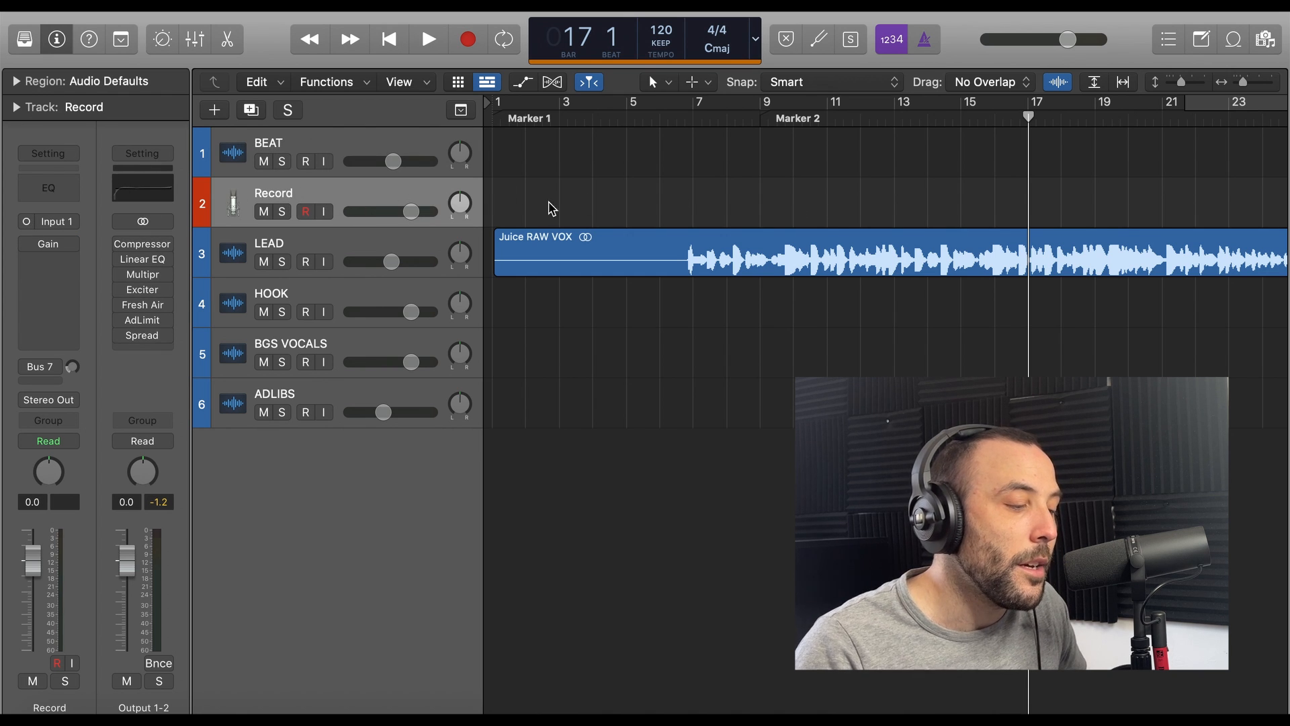
click(56, 249)
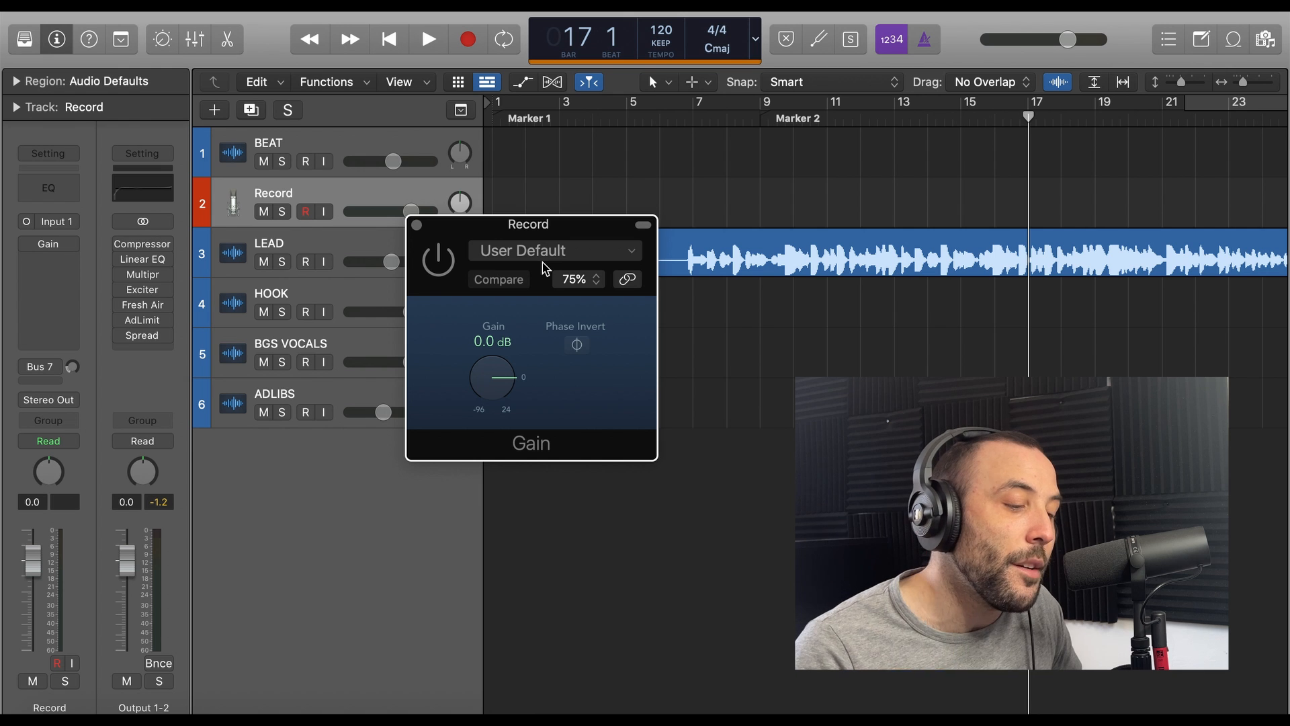
click(438, 263)
mouse_move(487, 370)
mouse_down()
mouse_move(489, 344)
mouse_move(489, 370)
mouse_up()
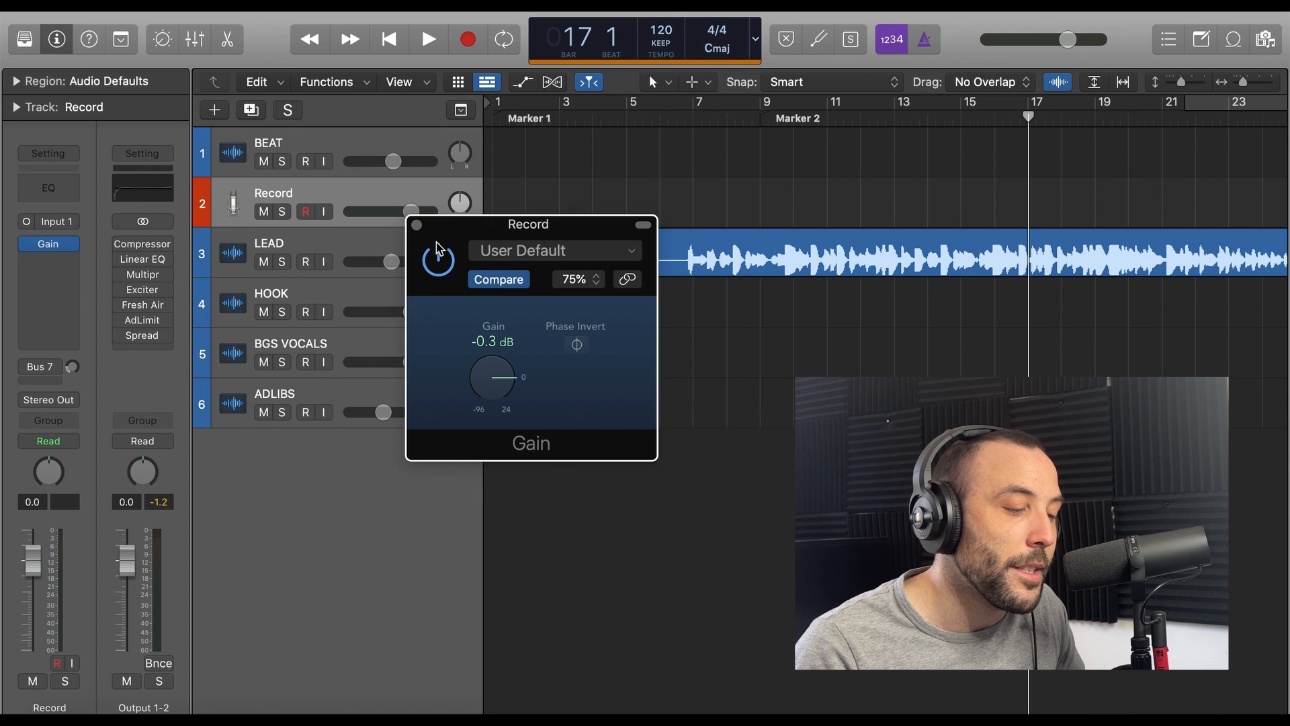
click(416, 226)
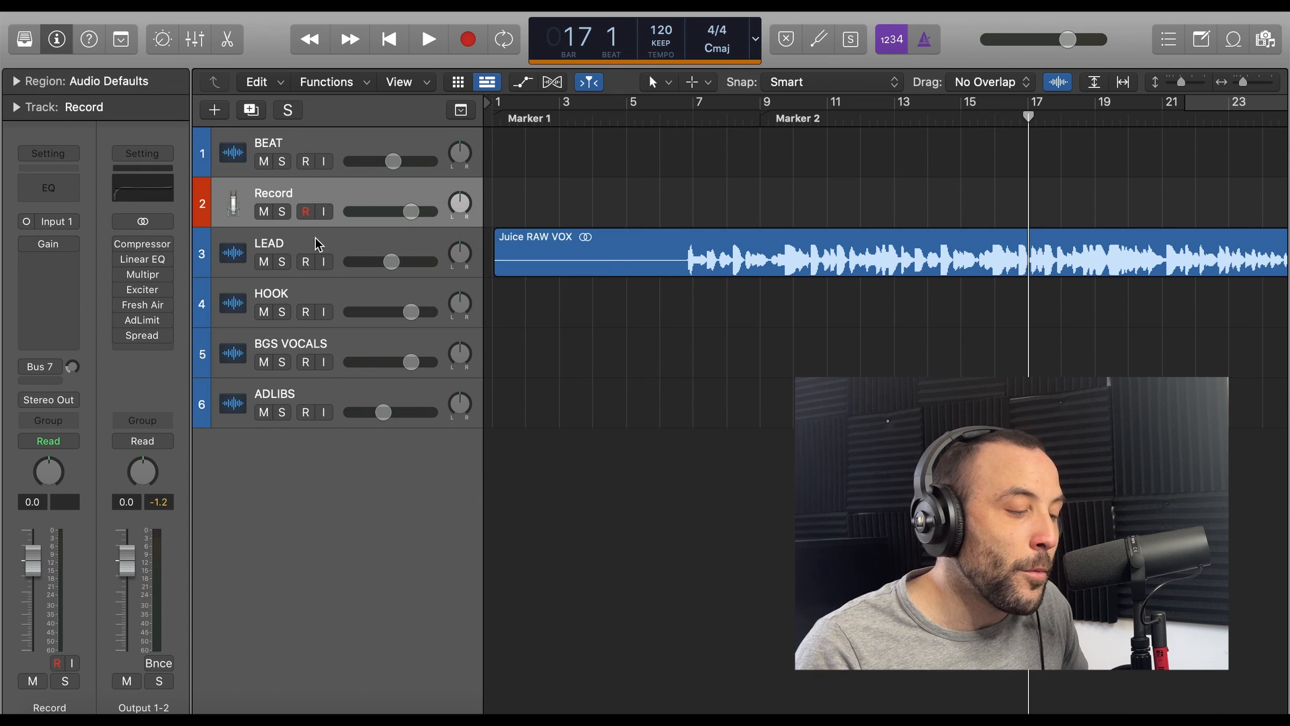
- Look through the channel strips of the LEAD, HOOK, BGS VOCALS and ADLIBS tracks to compare their plug-in chains and bus routing
click(351, 252)
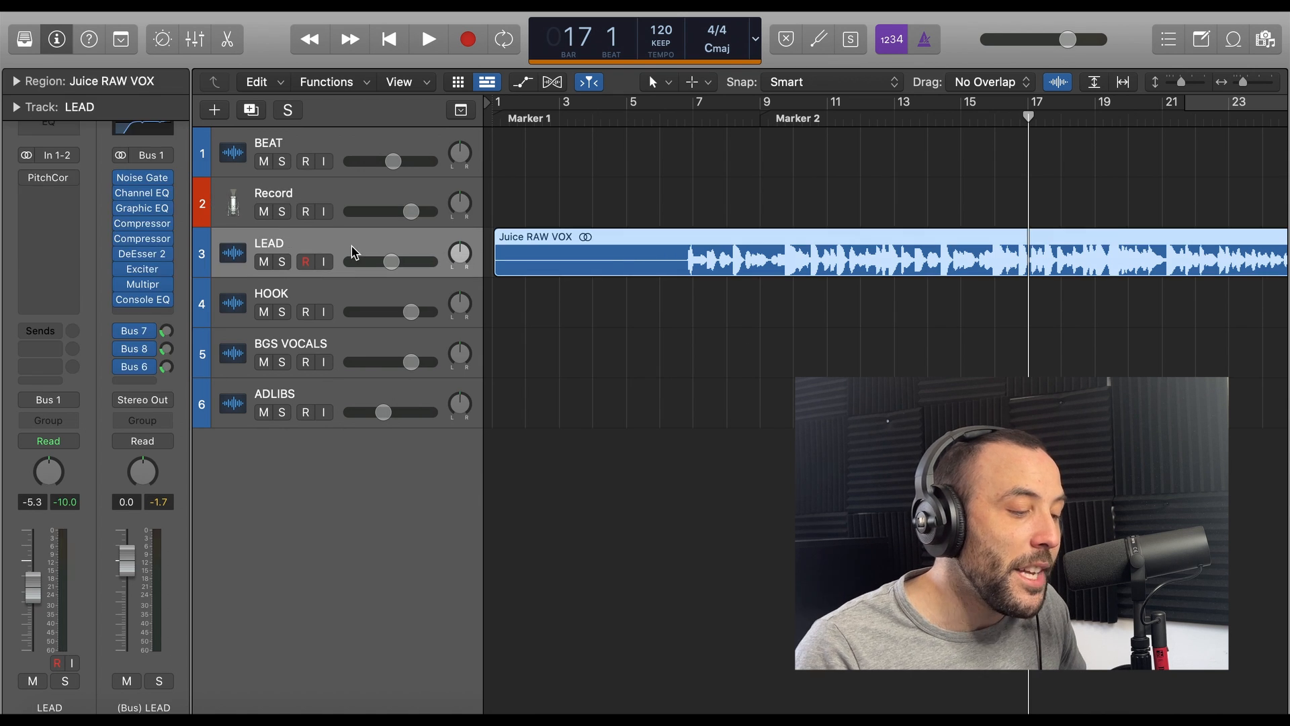
click(339, 298)
click(345, 349)
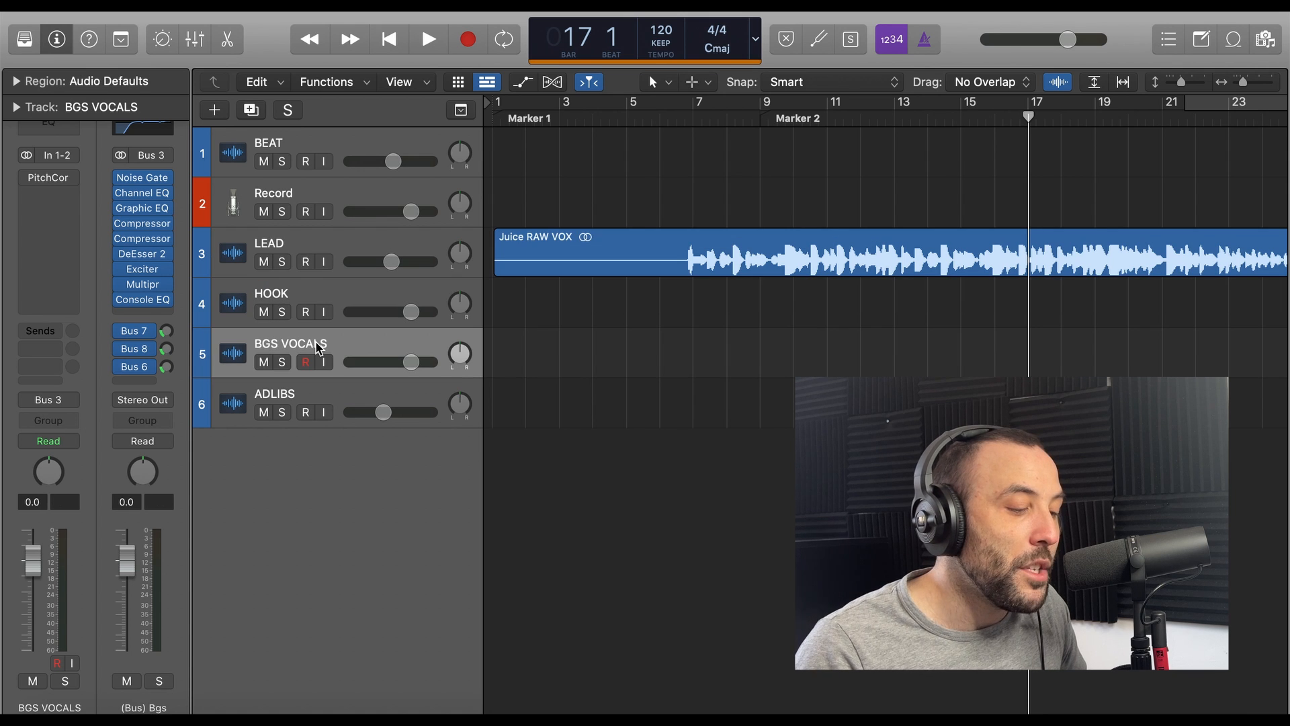
click(358, 400)
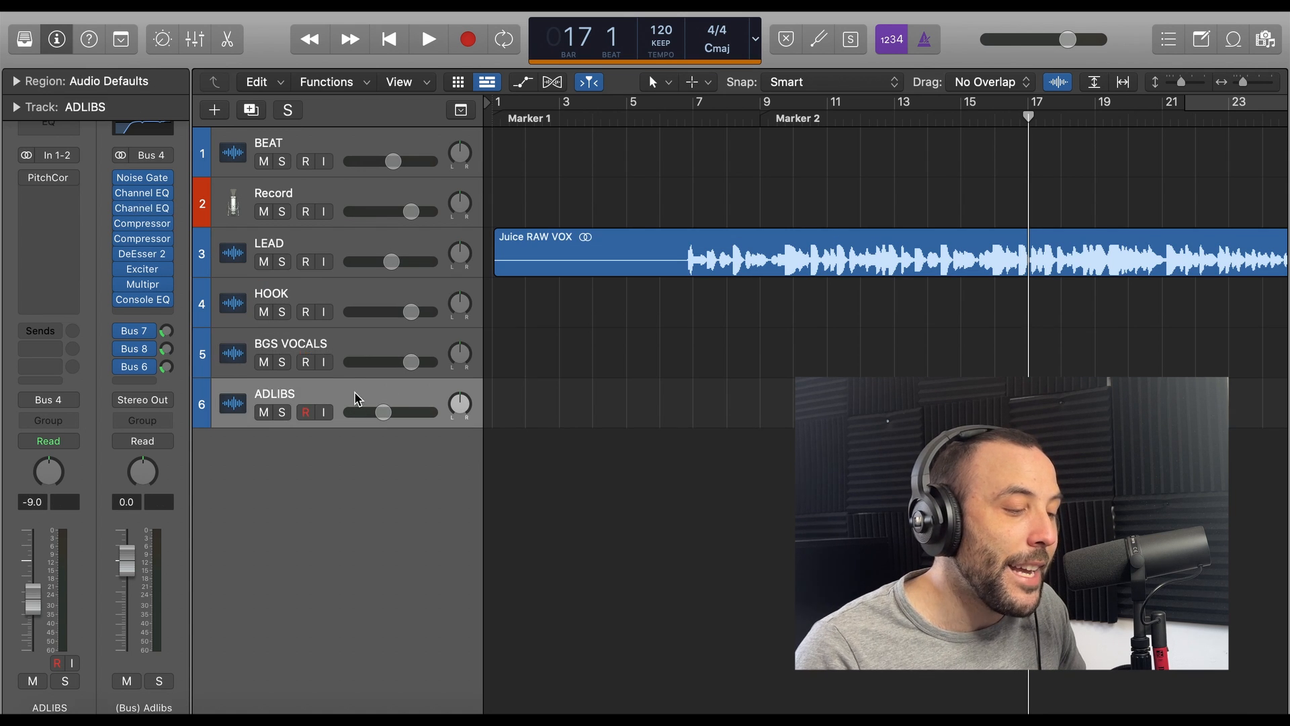
click(331, 343)
click(322, 297)
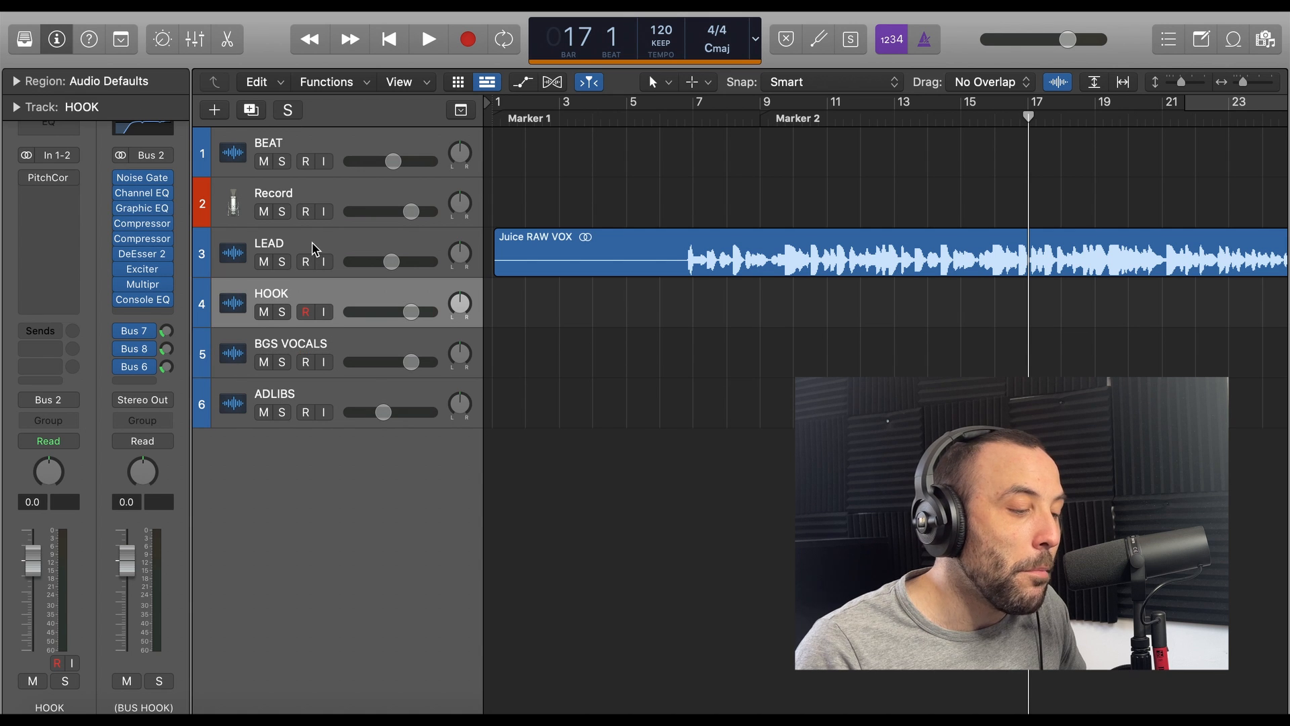
click(316, 249)
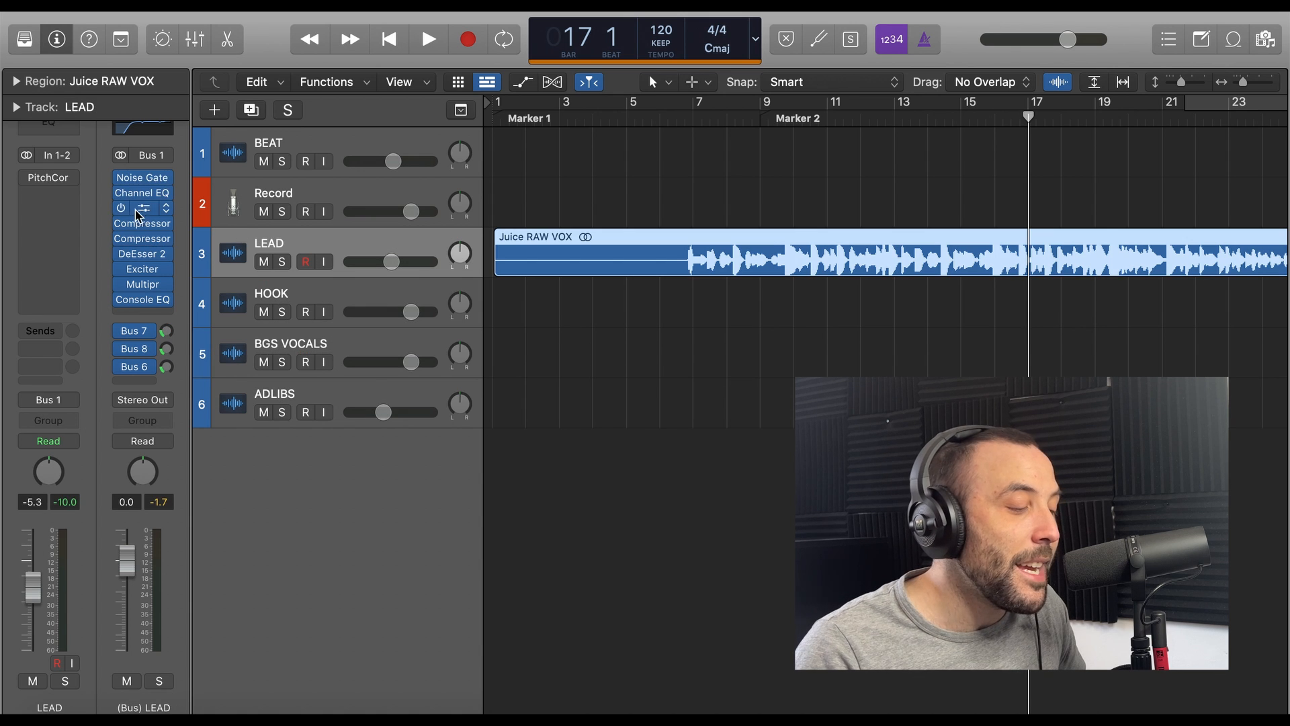
- Examine the curve of the second Channel EQ on the ADLIBS track's bus, and close its window
click(296, 395)
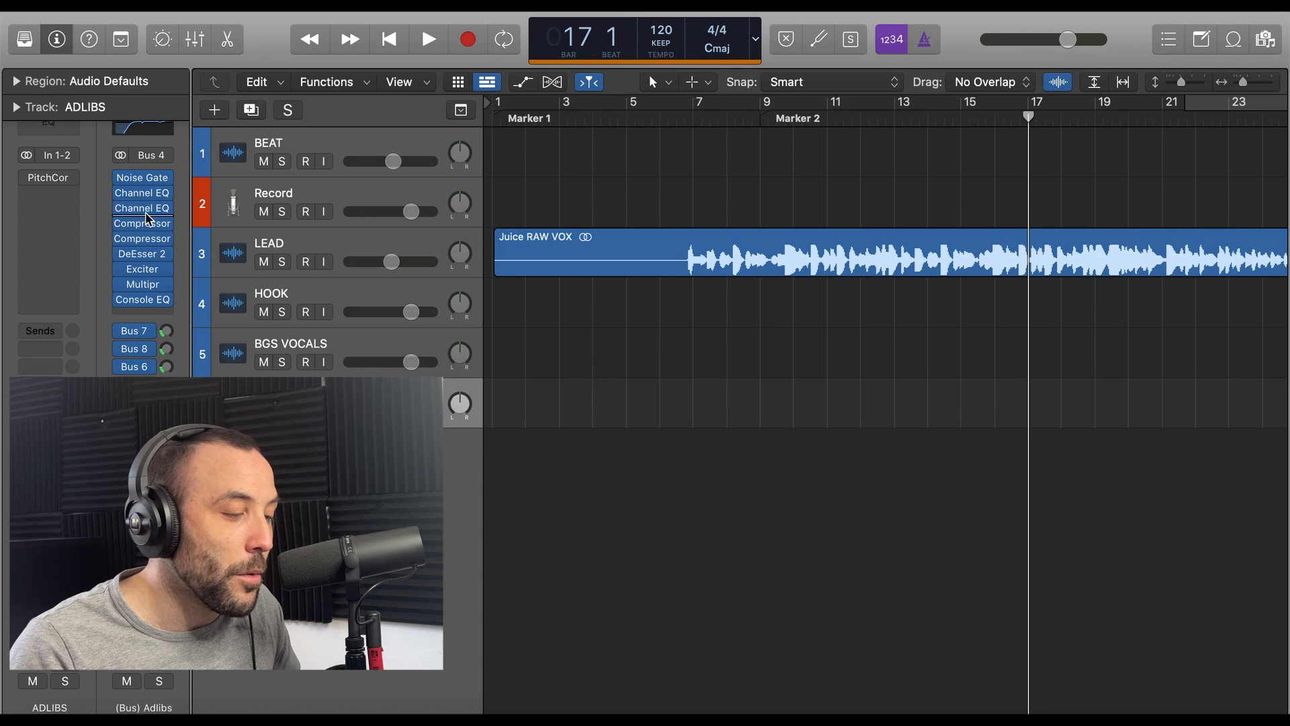
click(142, 208)
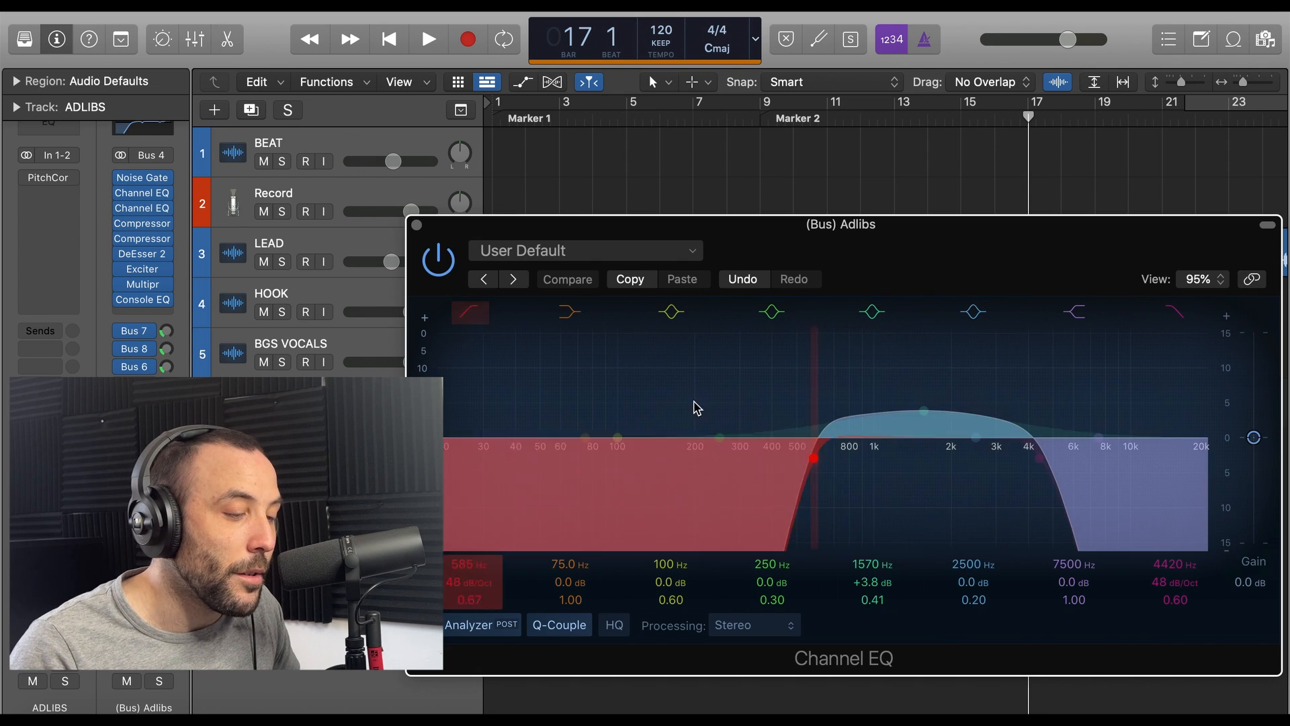
click(417, 225)
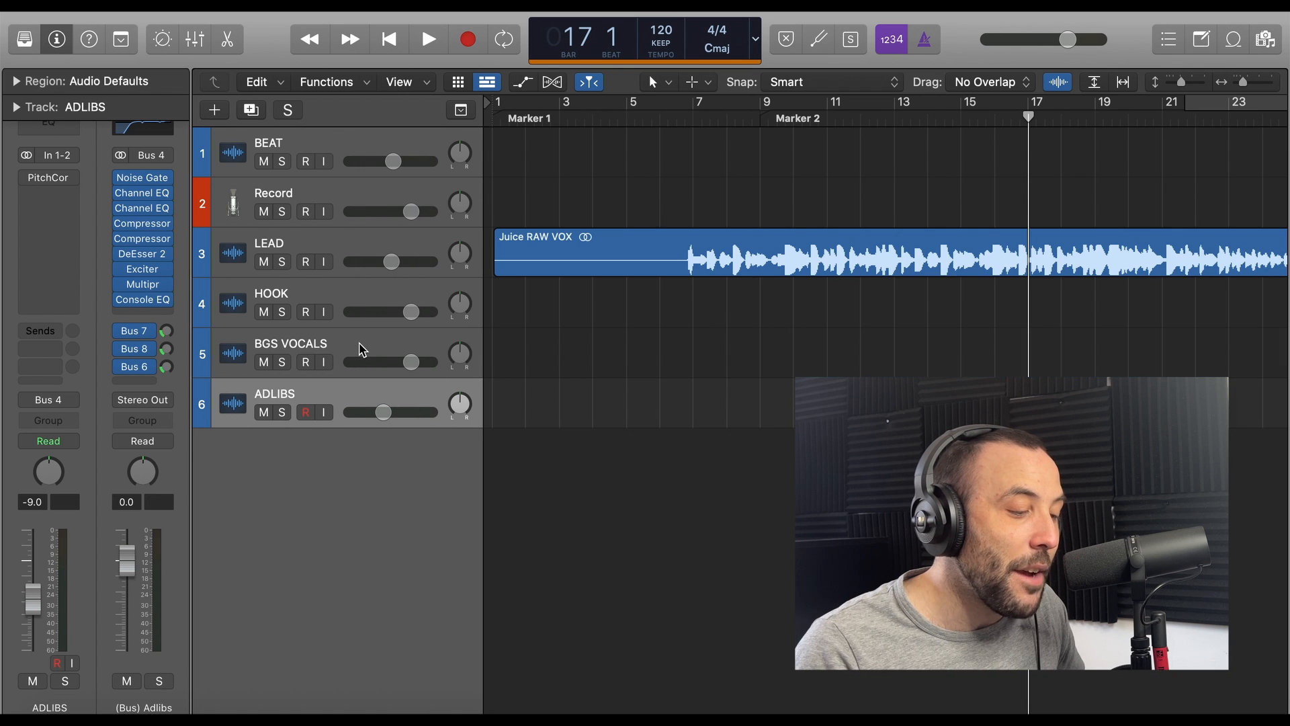
- Check the channel strips of BGS VOCALS, HOOK and LEAD again to compare their shared bus chains
click(362, 350)
click(352, 296)
click(331, 252)
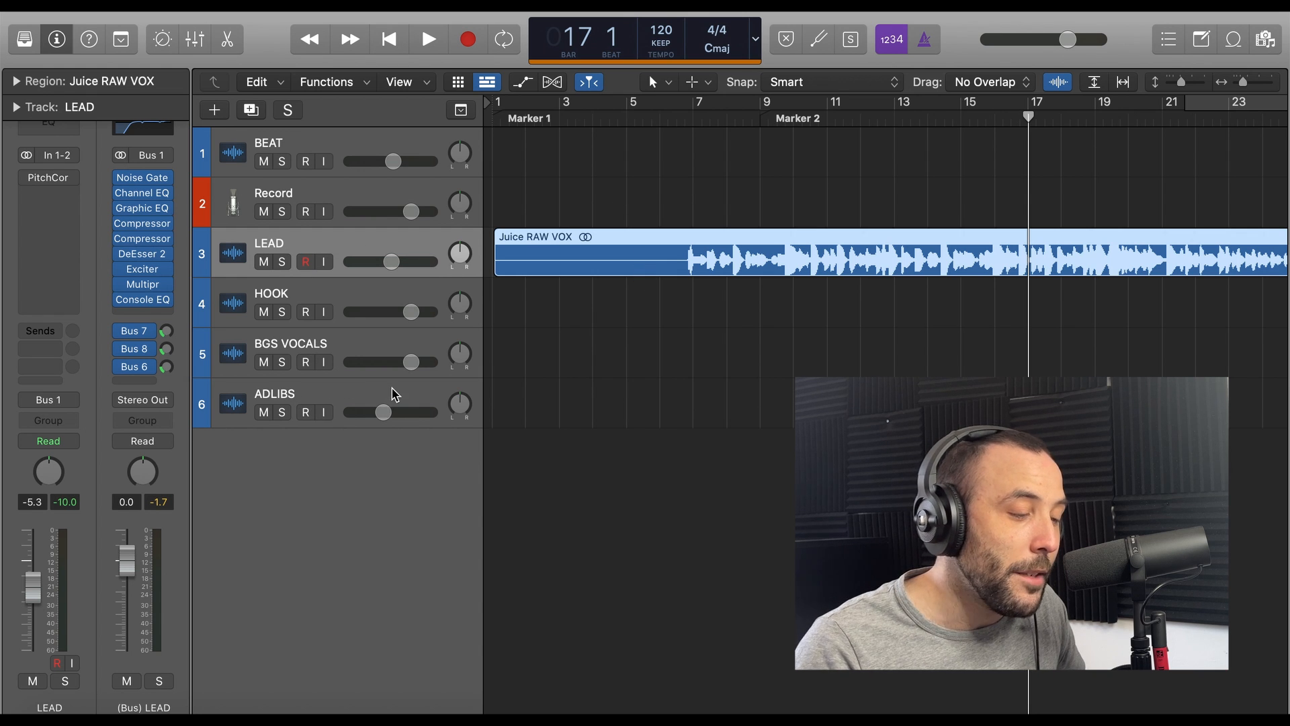
click(383, 350)
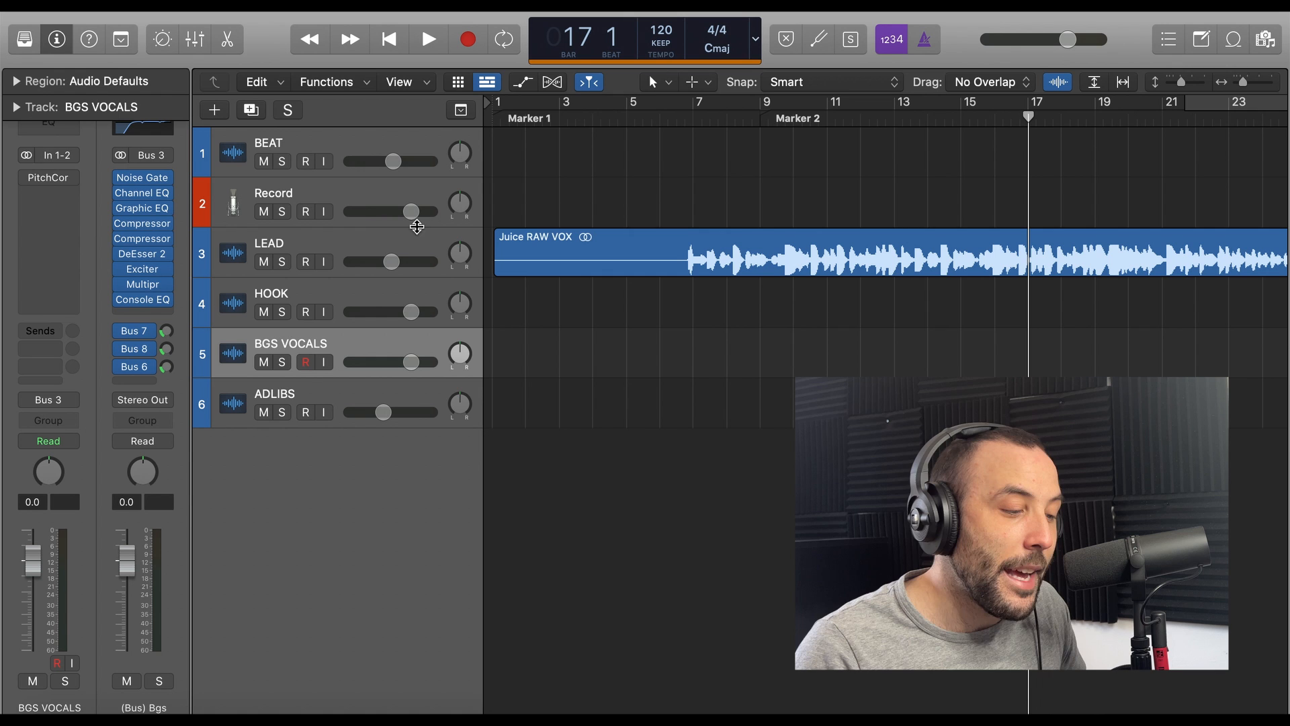
click(325, 250)
- Inspect the root, scale and range settings of the HOOK track's Pitch Correction plug-in, and close it
click(313, 294)
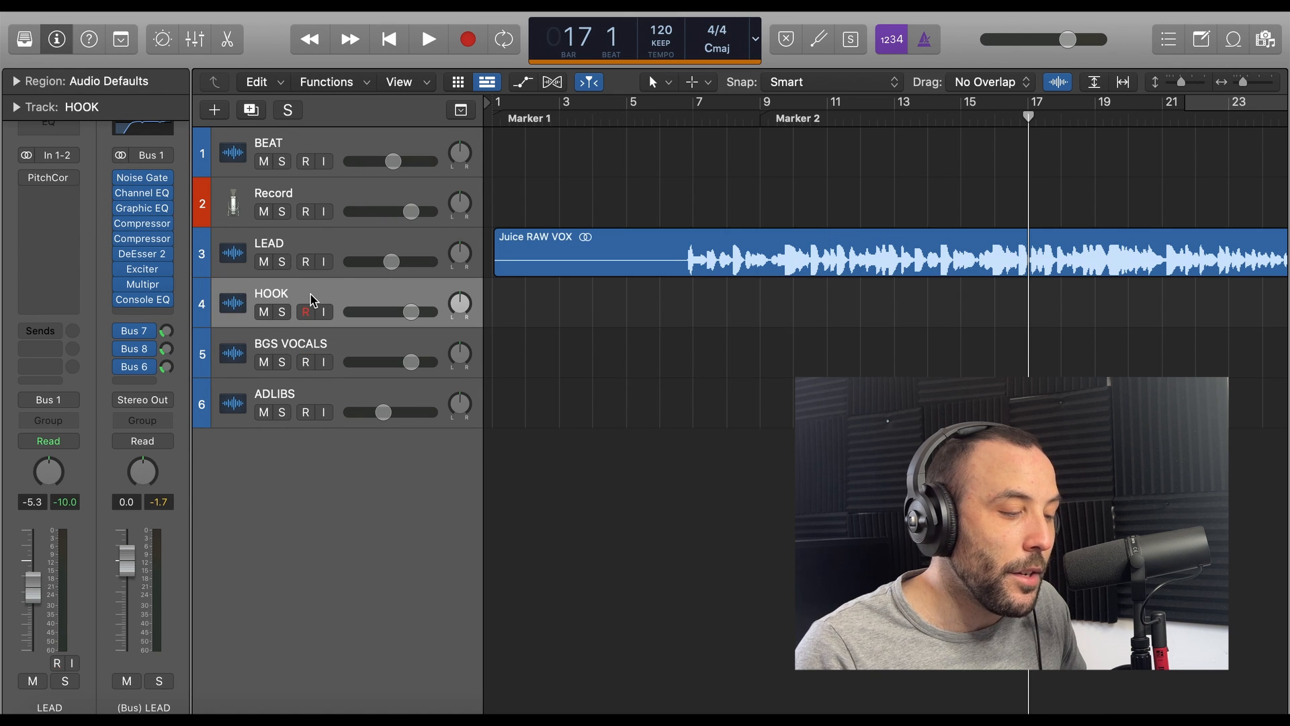
click(52, 178)
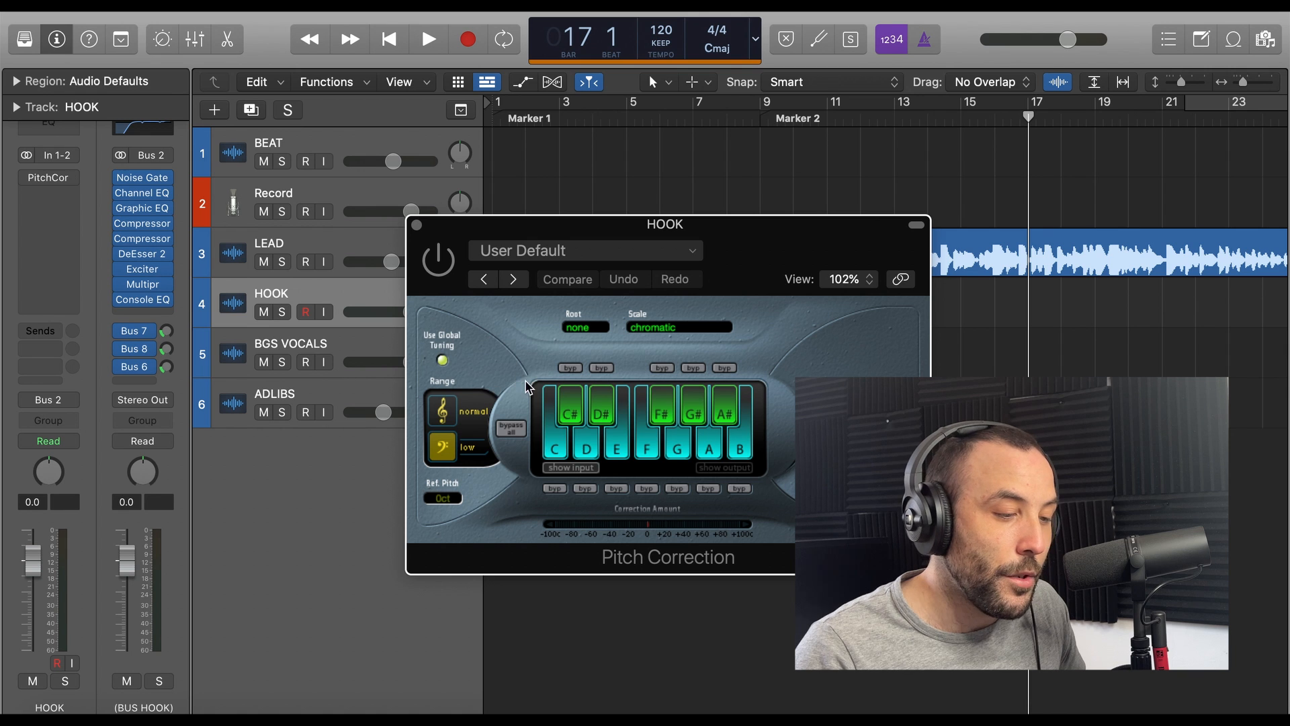
click(416, 226)
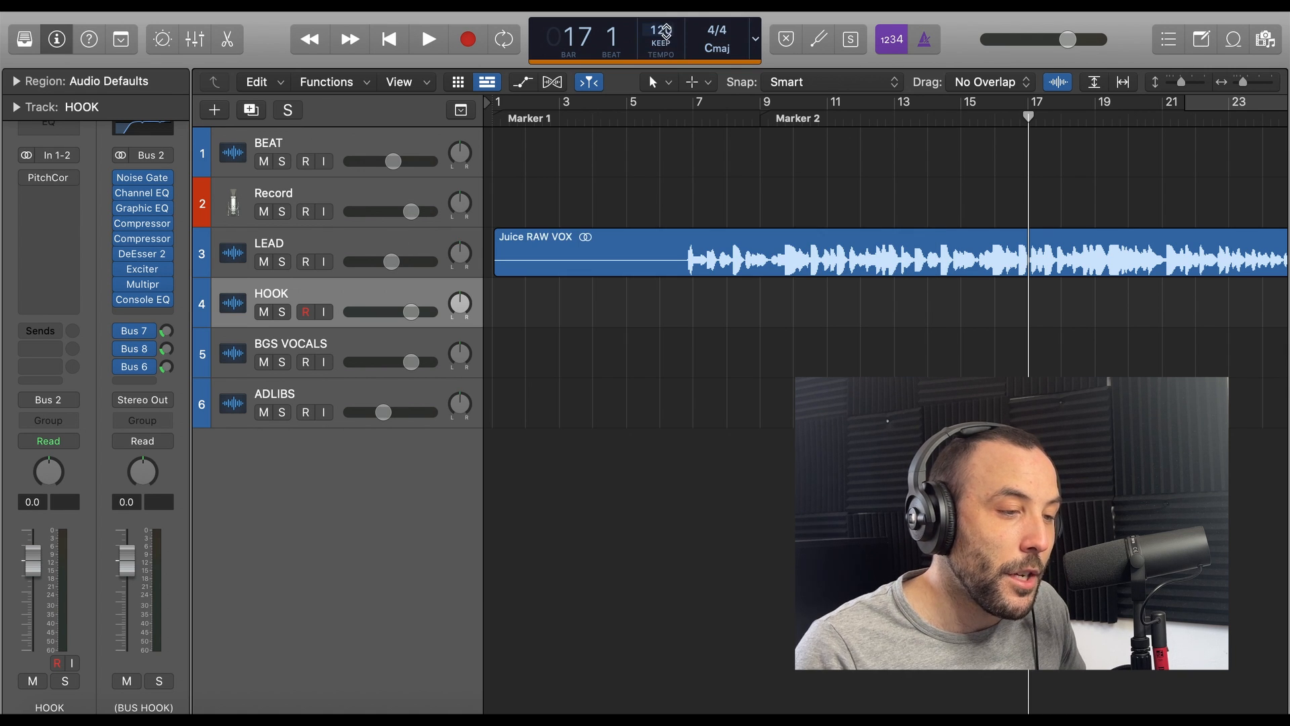
- Try a -44 dB threshold on the LEAD bus's Noise Gate, return it to -50 dB and close the plug-in
click(221, 255)
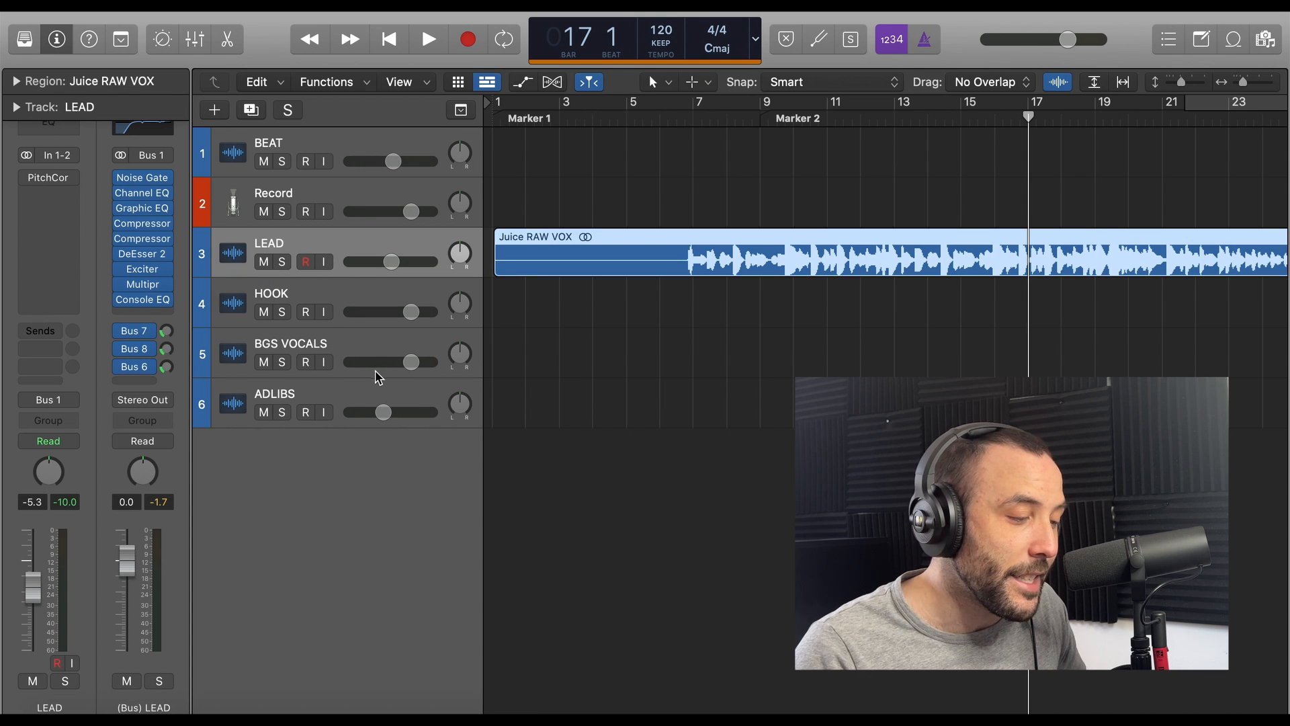
click(142, 178)
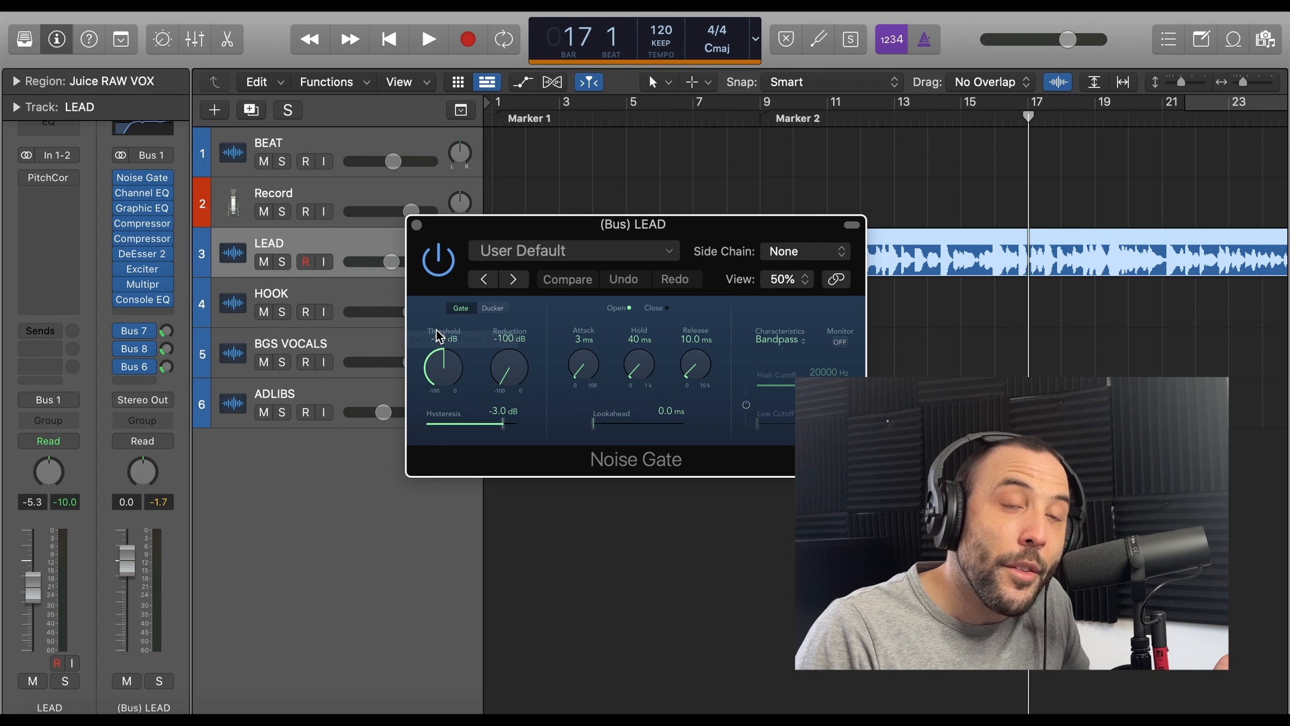
drag(442, 375, 442, 371)
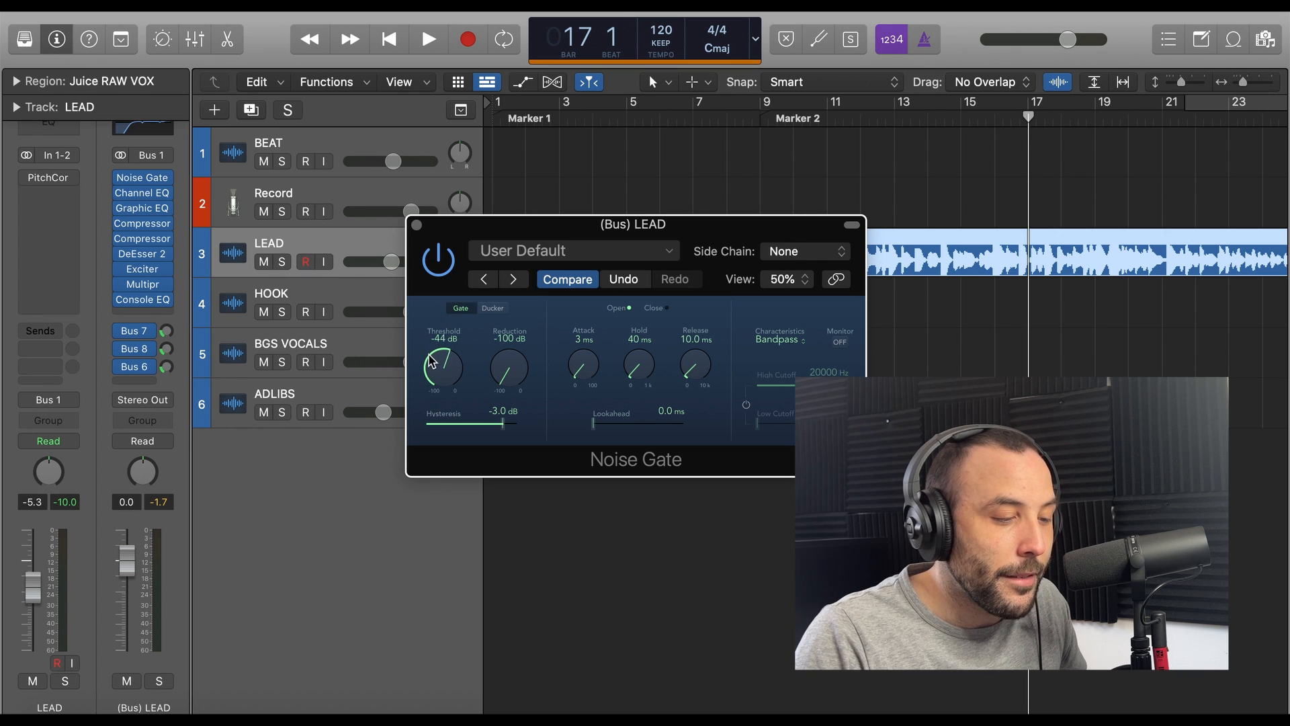
drag(430, 367, 430, 374)
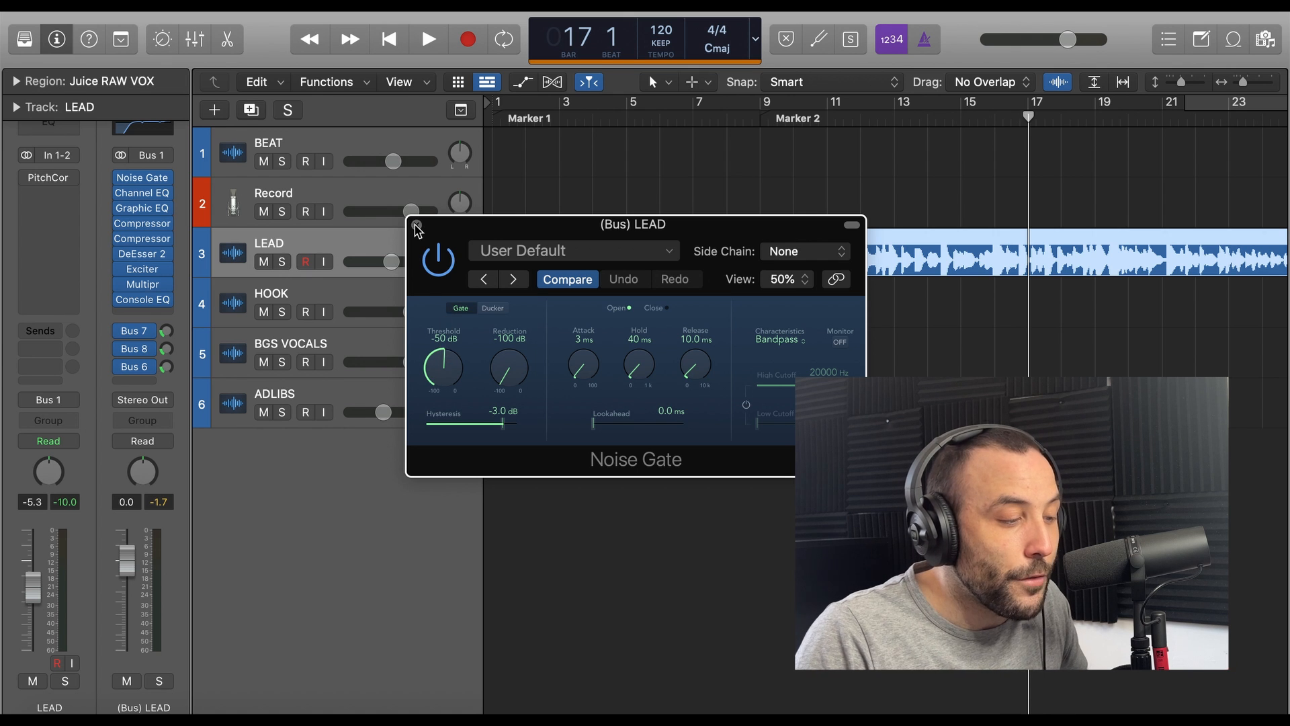
click(417, 225)
- Examine the Channel EQ and Graphic EQ settings on the LEAD bus
drag(632, 217, 487, 198)
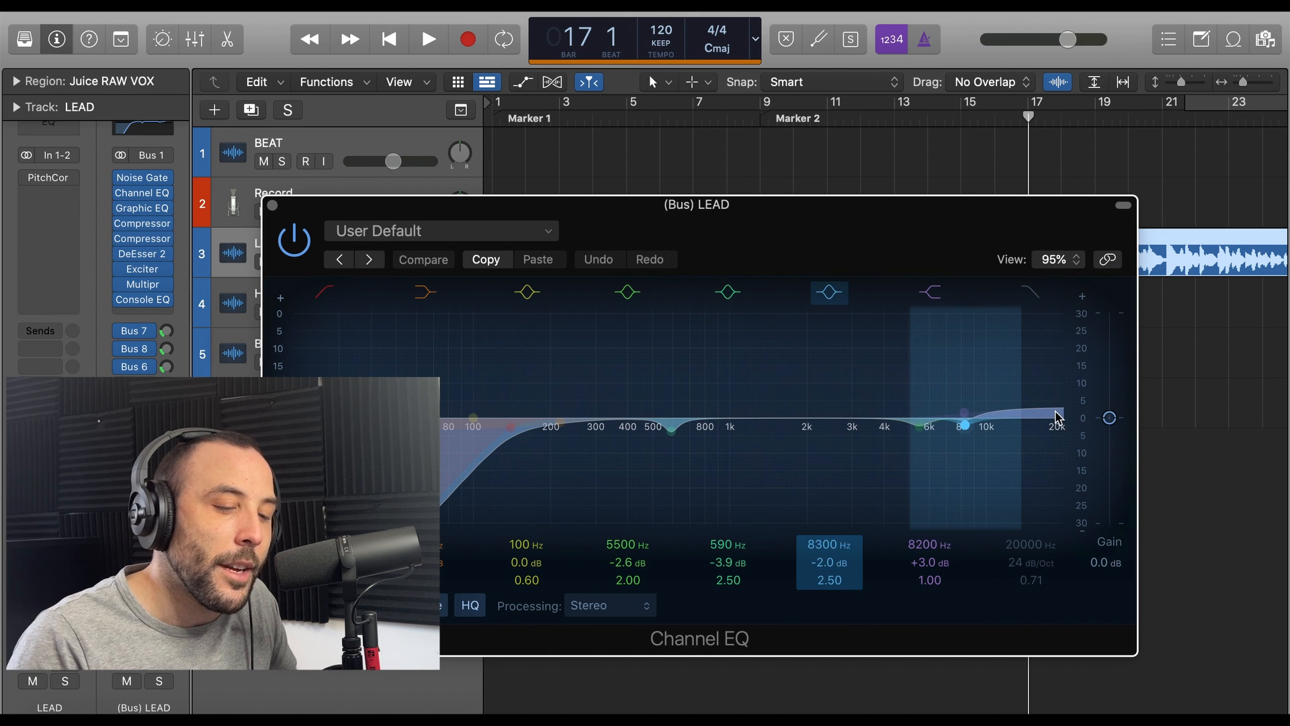
click(272, 205)
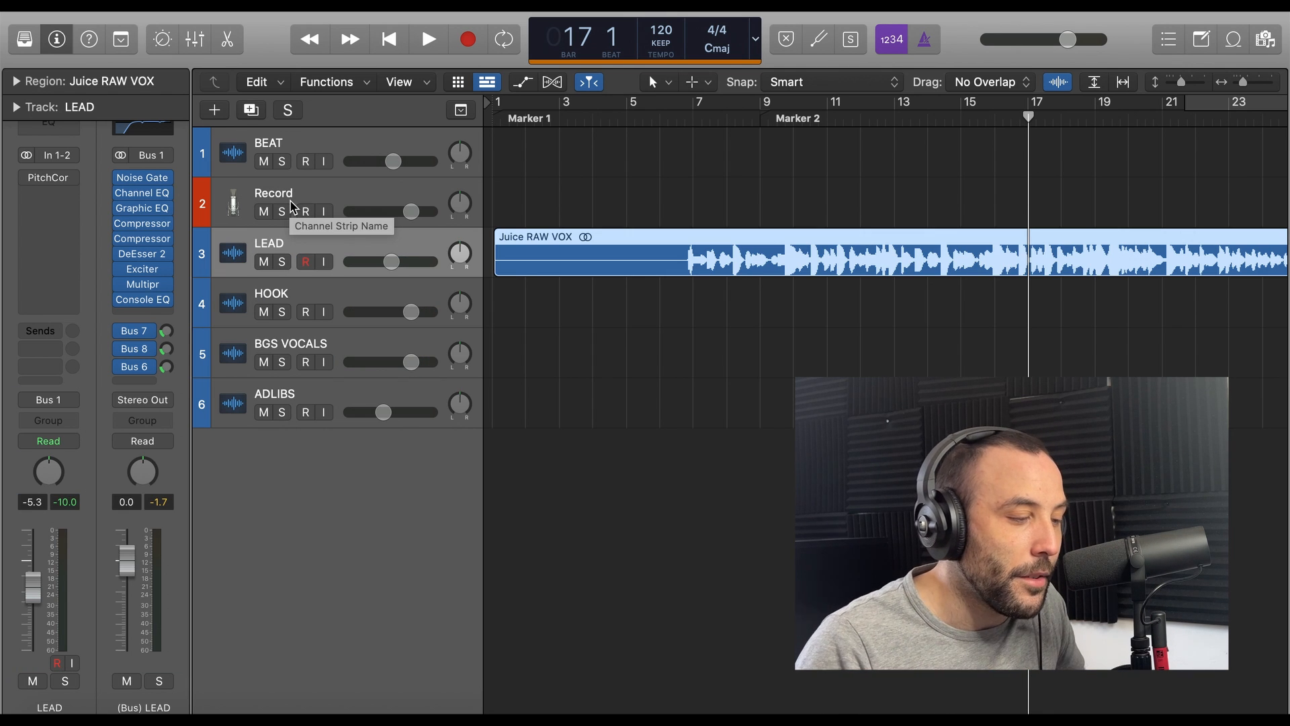
click(142, 208)
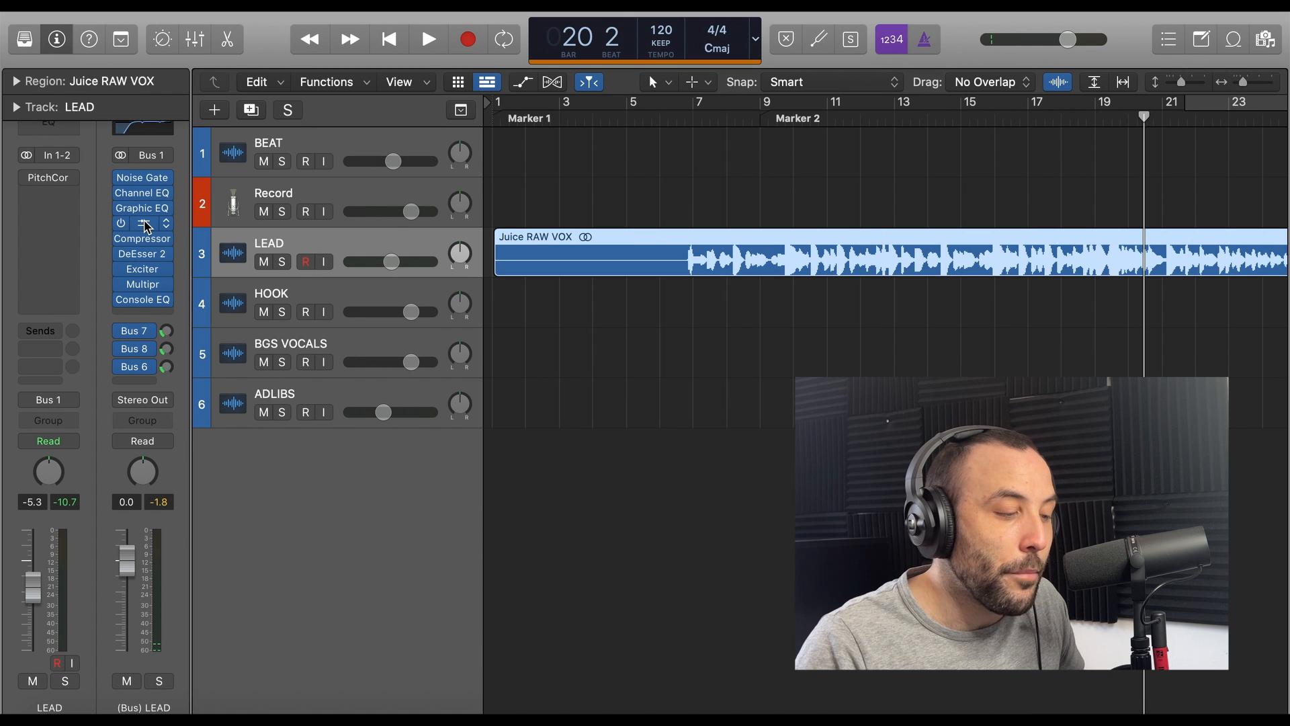
- Audition the LEAD vocal through its bus's first Compressor with the three sends and all plug-ins after that Compressor bypassed
click(146, 224)
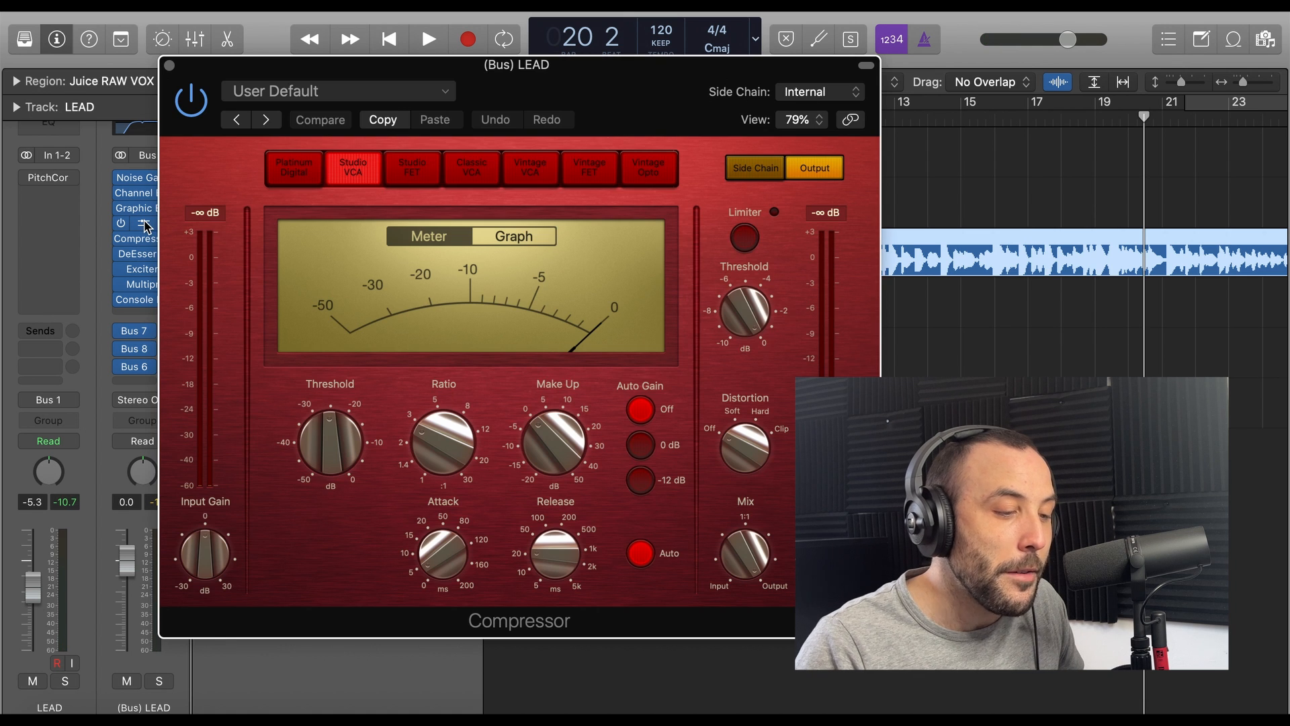
drag(298, 58, 415, 45)
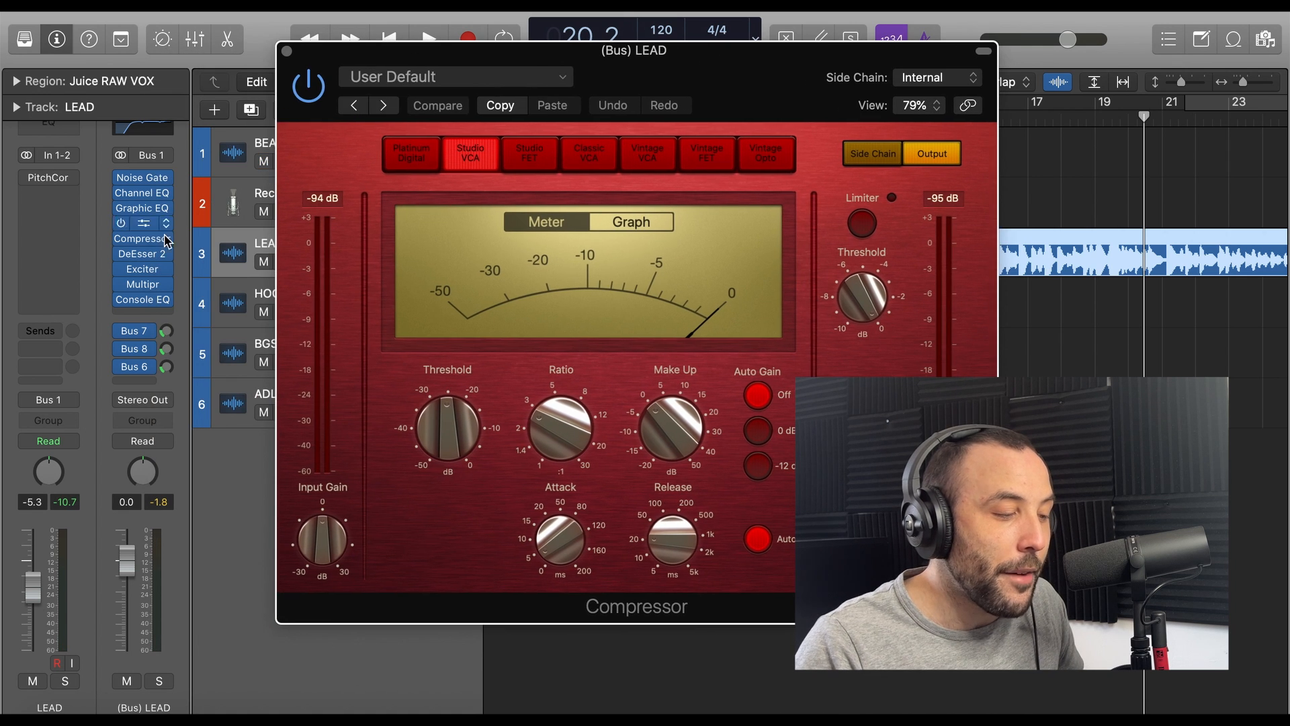
drag(557, 76, 460, 84)
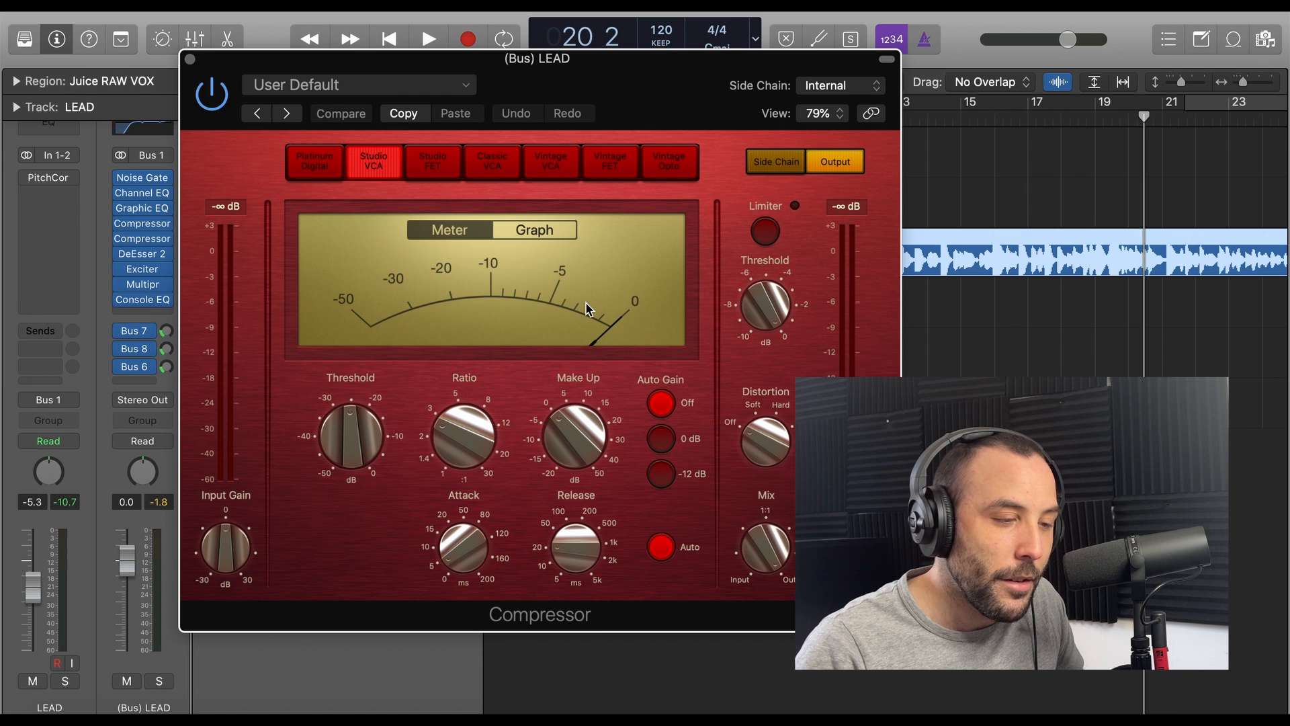
key(space)
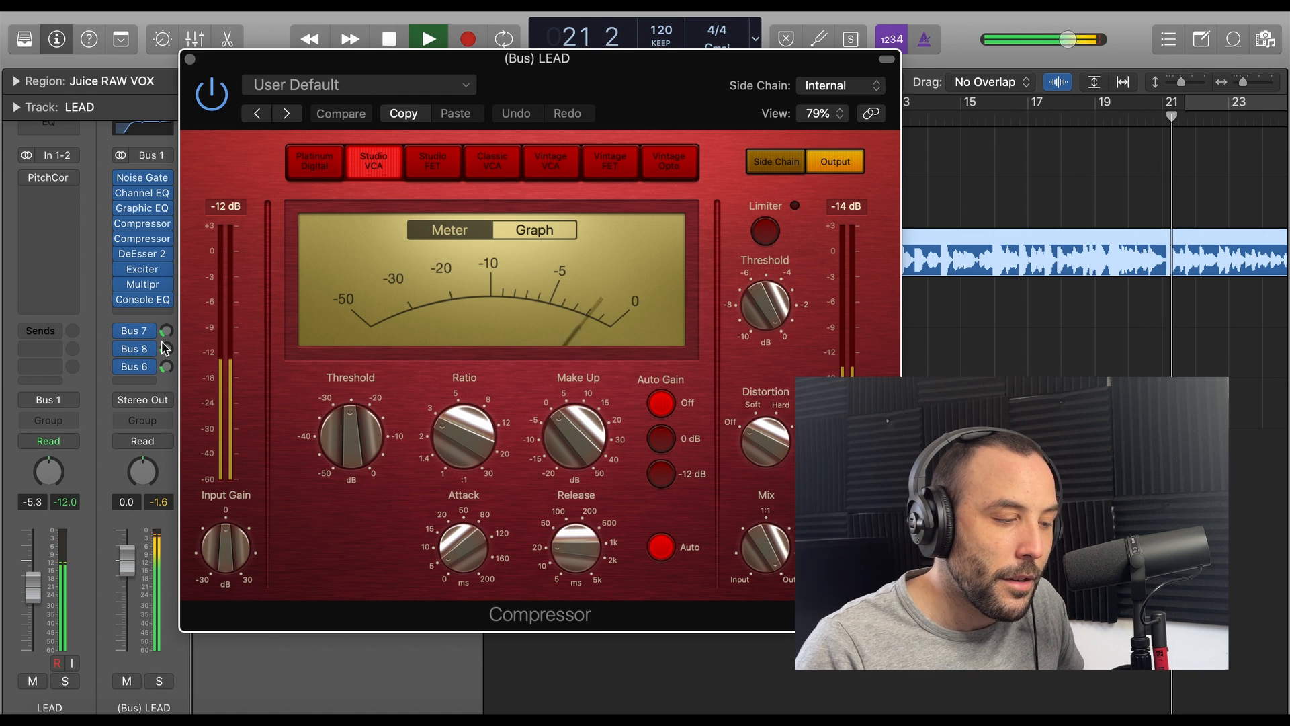
drag(121, 367, 119, 239)
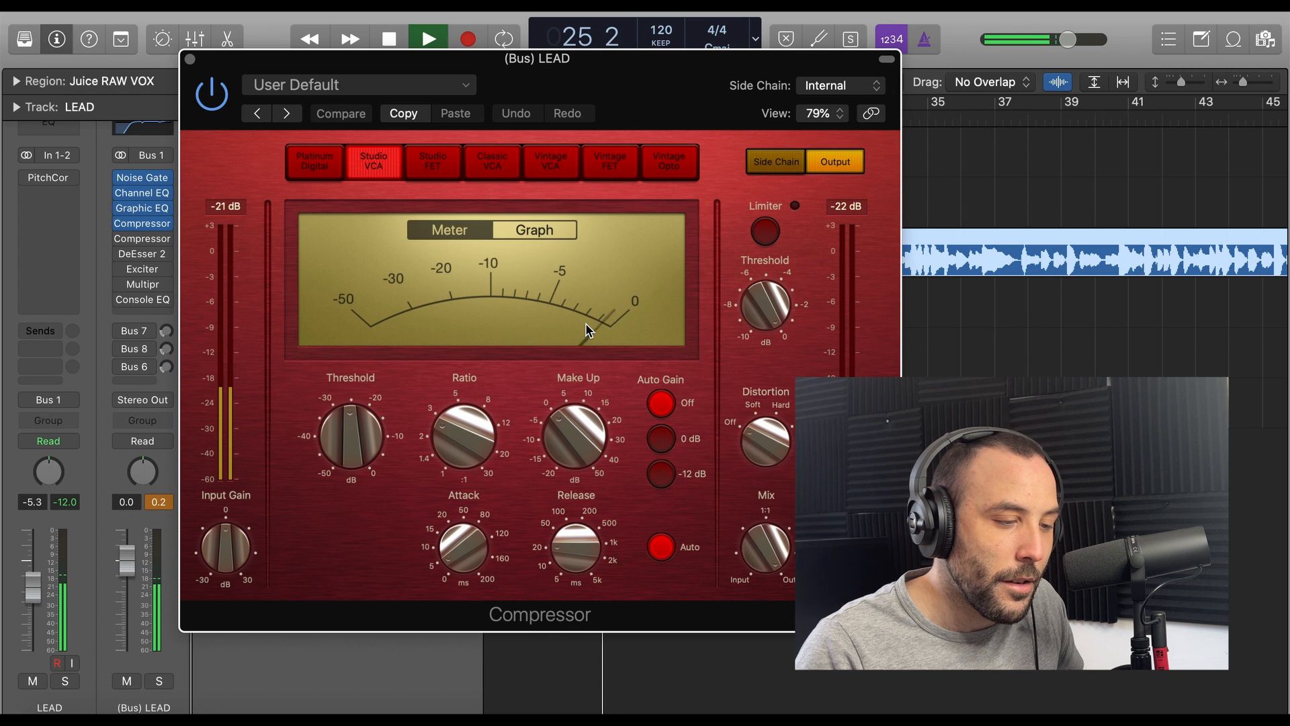
key(space)
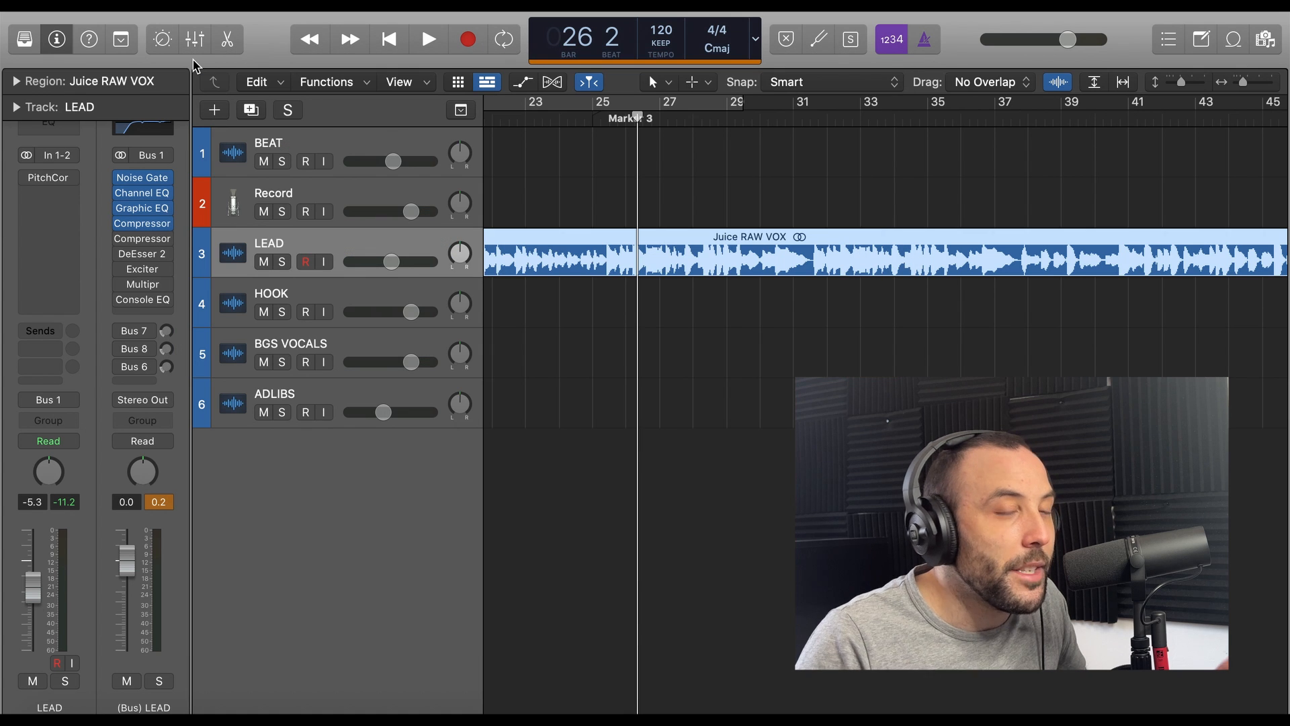
click(192, 59)
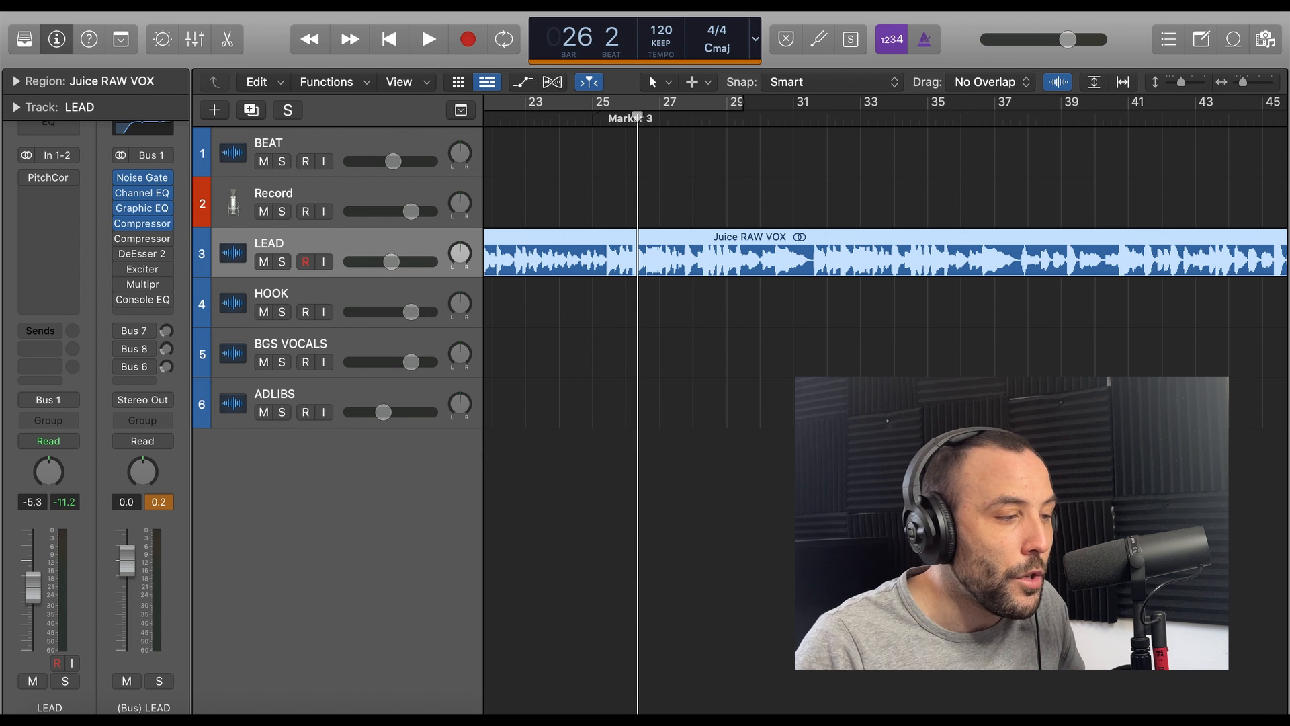
click(139, 5)
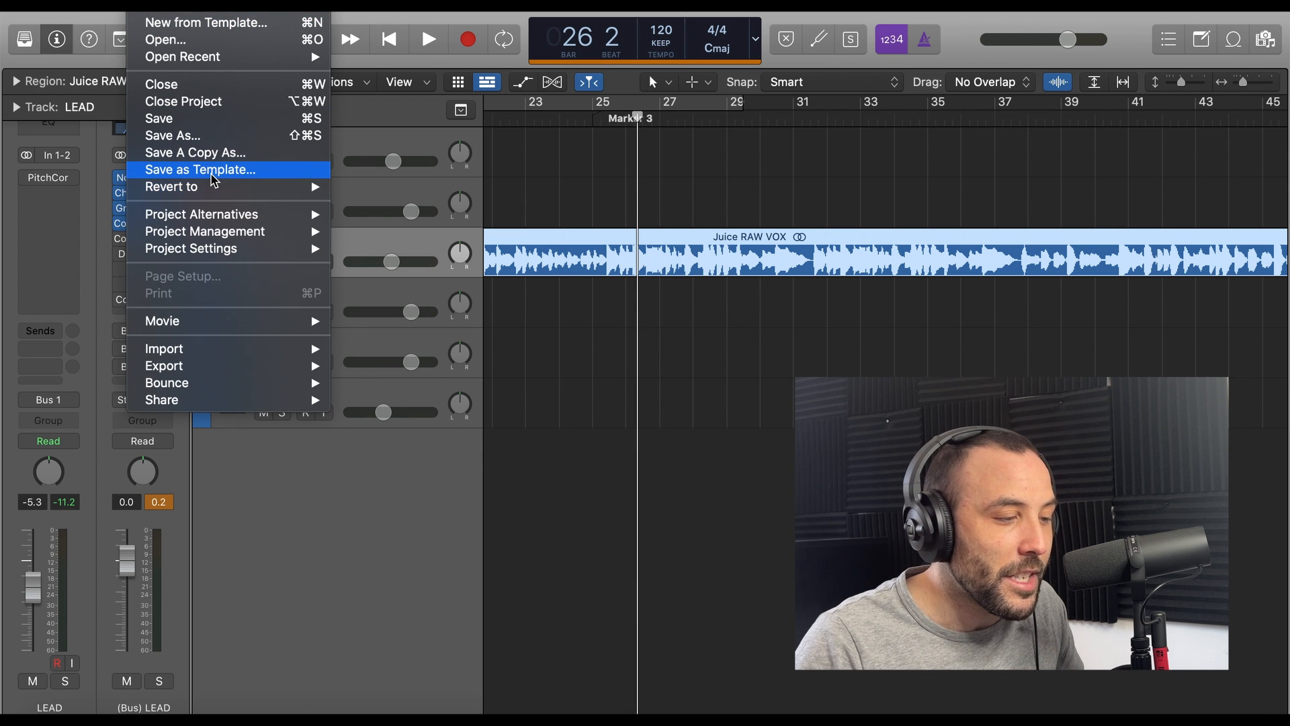
click(845, 356)
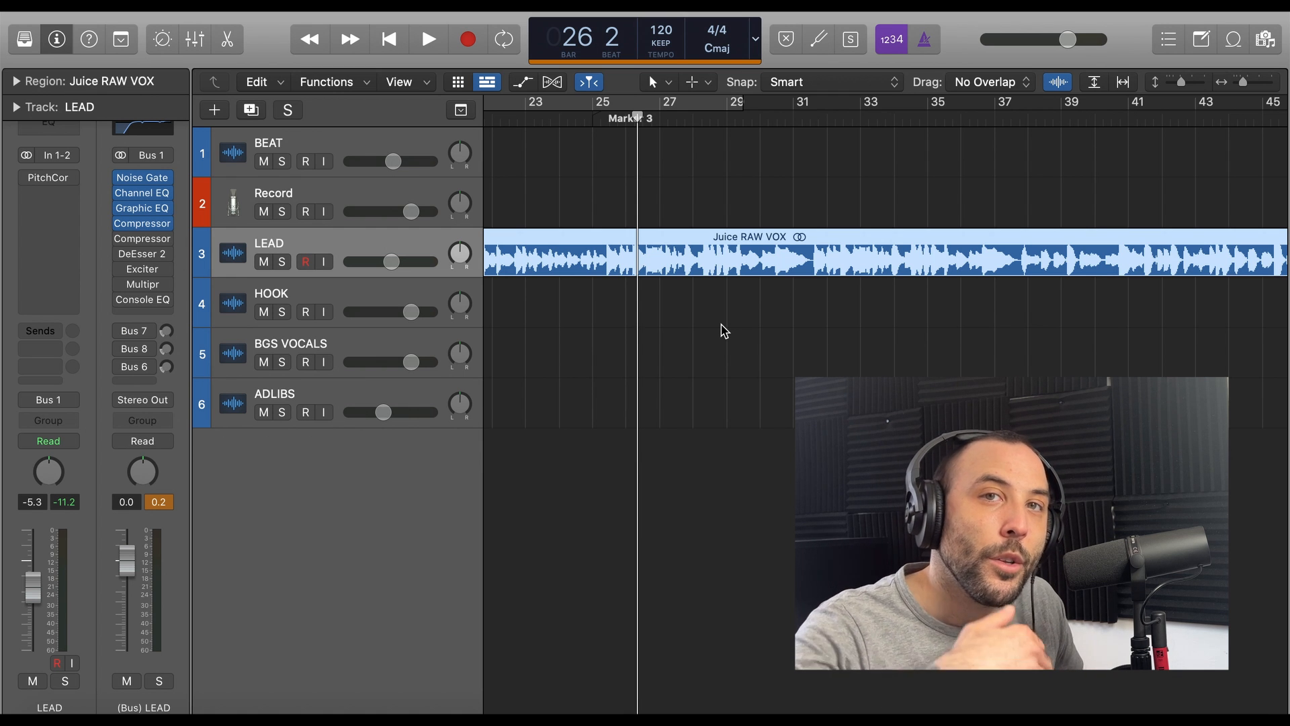
- Turn on the LEAD bus's second Compressor, audition the vocal through it, and try out its make-up gain
click(142, 239)
drag(523, 112, 561, 89)
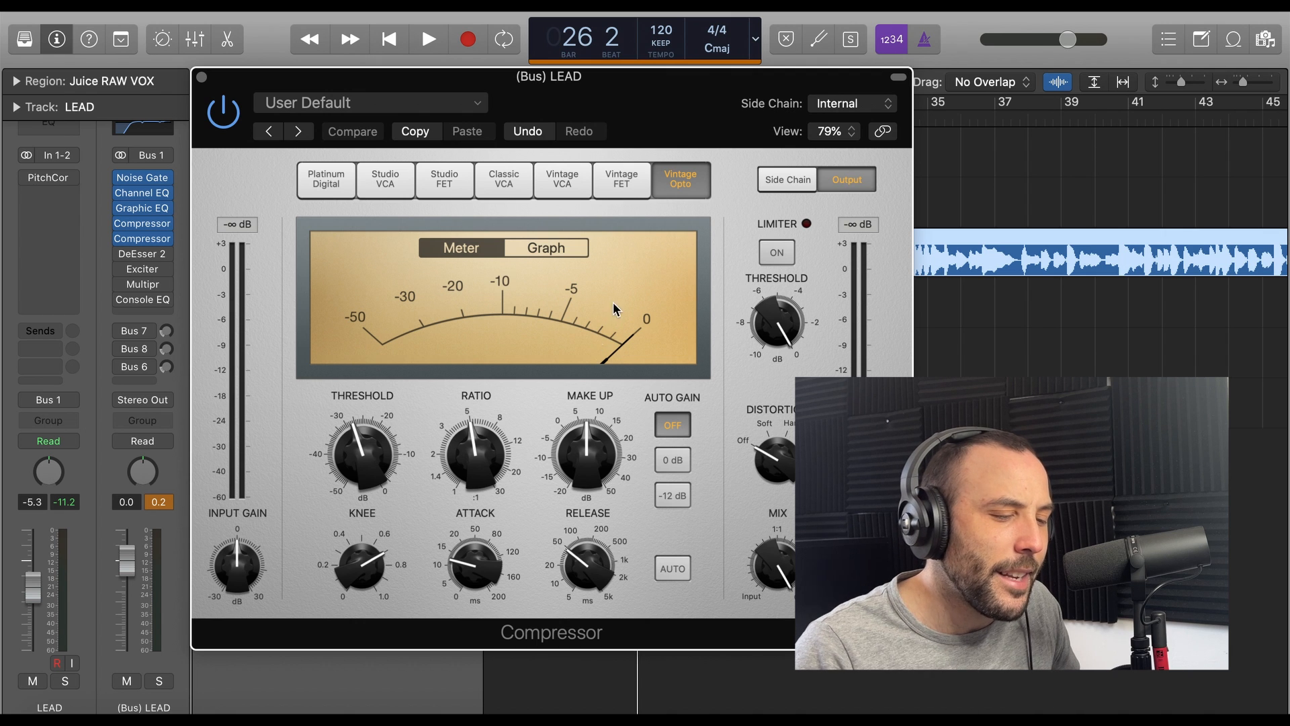
key(space)
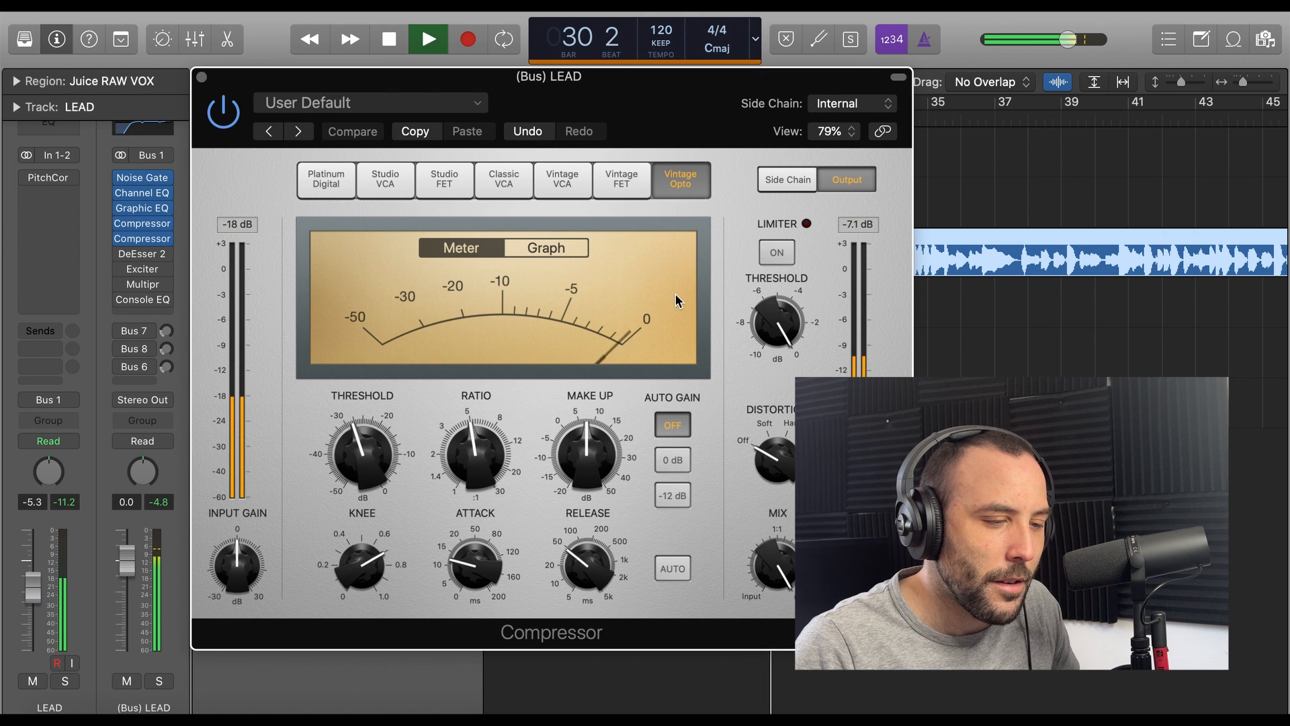
key(space)
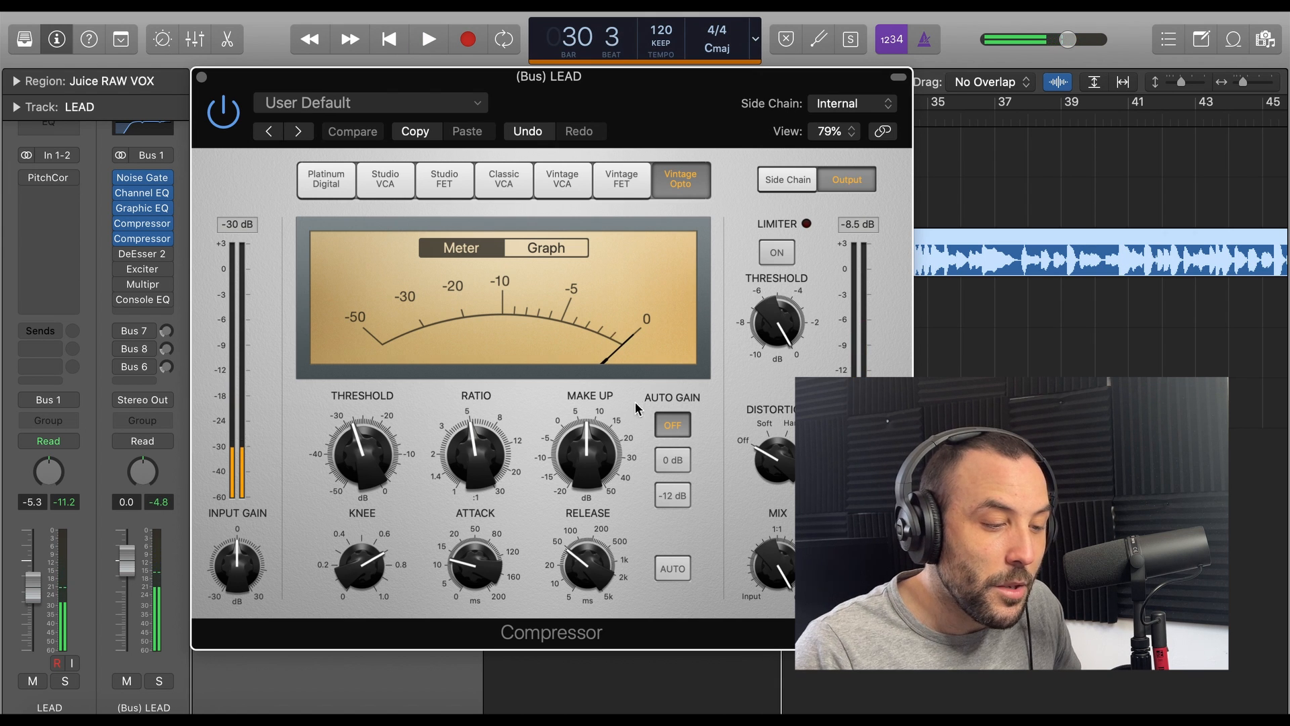
drag(588, 449, 587, 433)
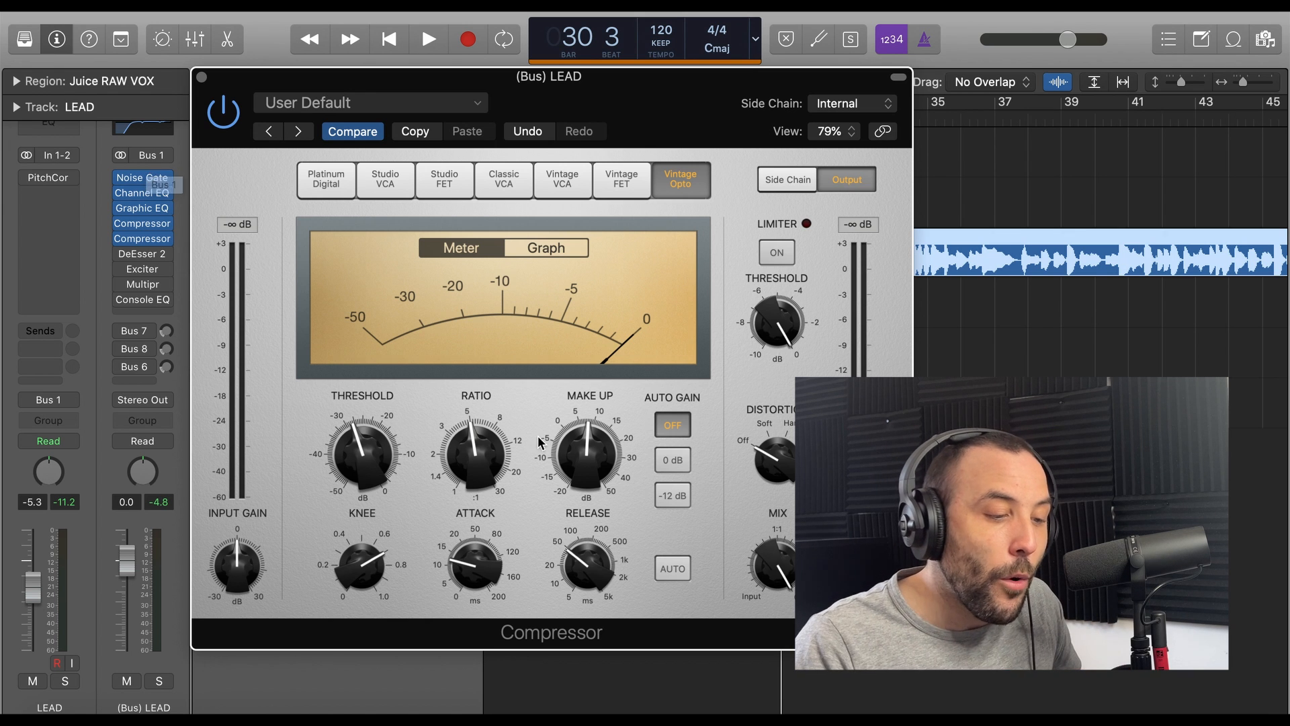
mouse_move(586, 449)
mouse_down()
mouse_move(582, 470)
mouse_move(596, 464)
mouse_up()
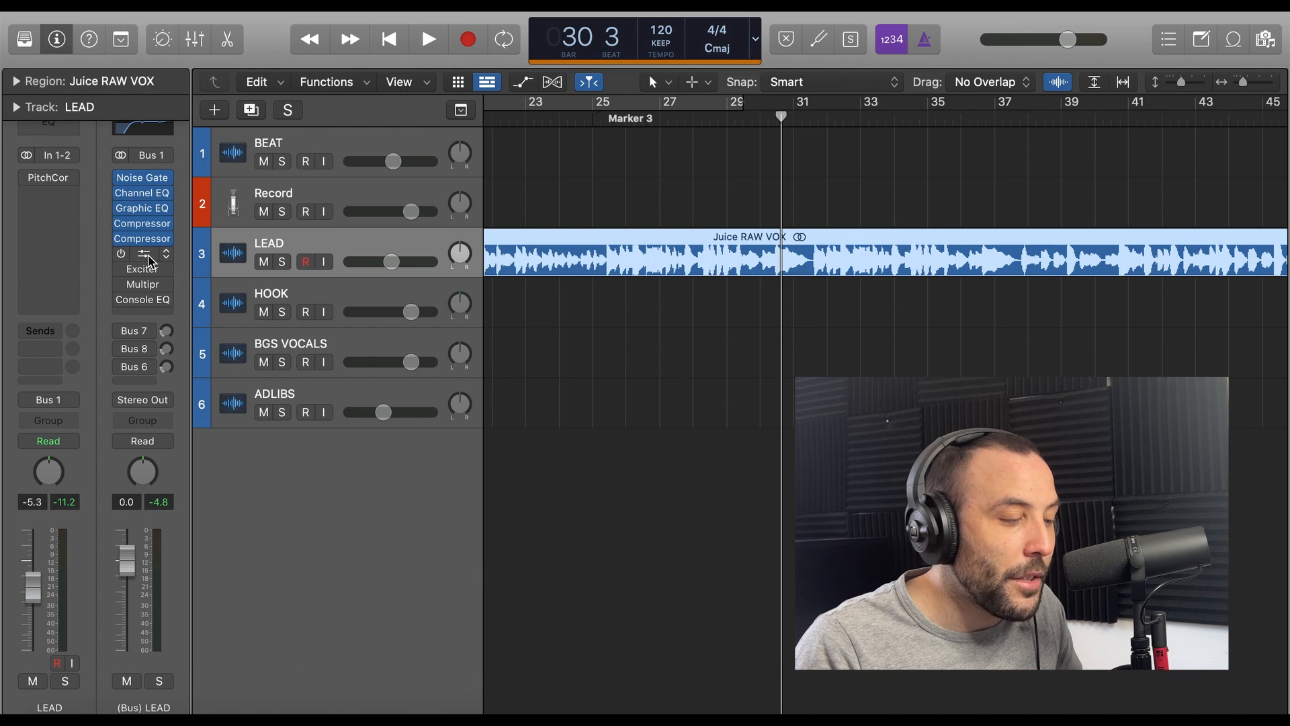
- Turn on the remaining bypassed plug-ins on the LEAD bus: DeEsser 2, Exciter, Multipressor and Vintage Console EQ
click(148, 255)
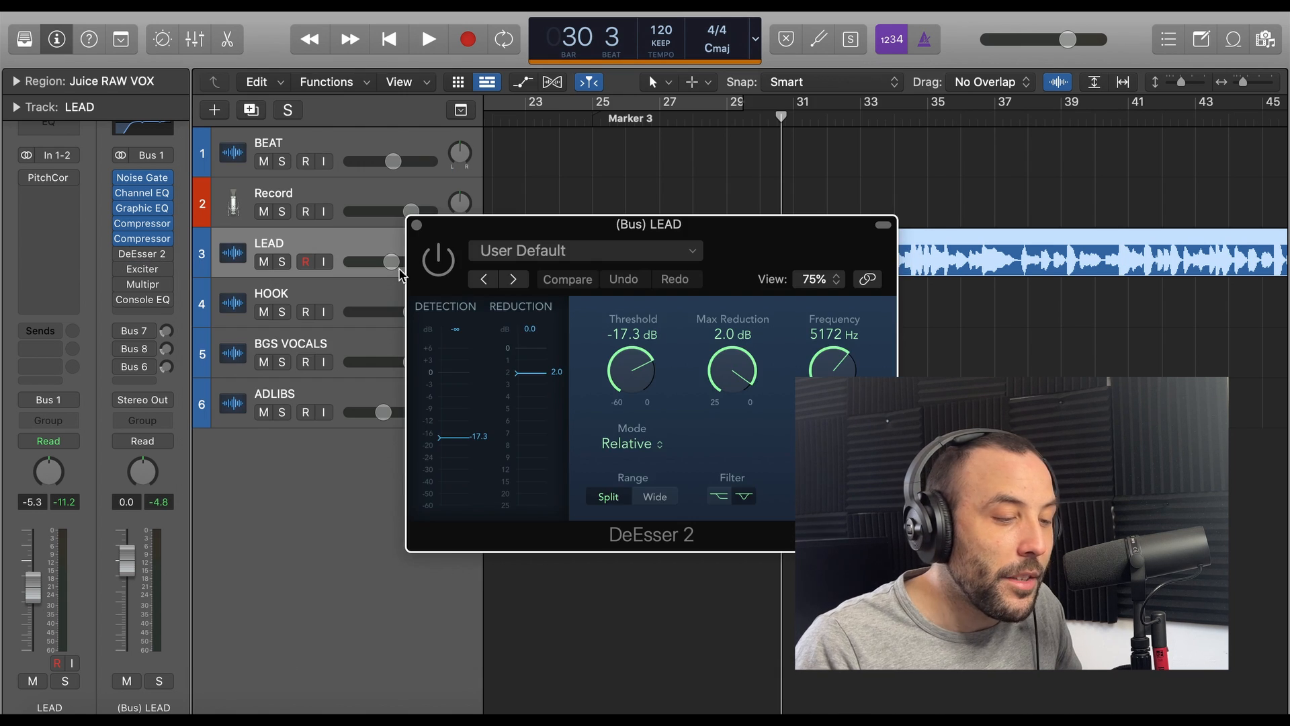
click(437, 262)
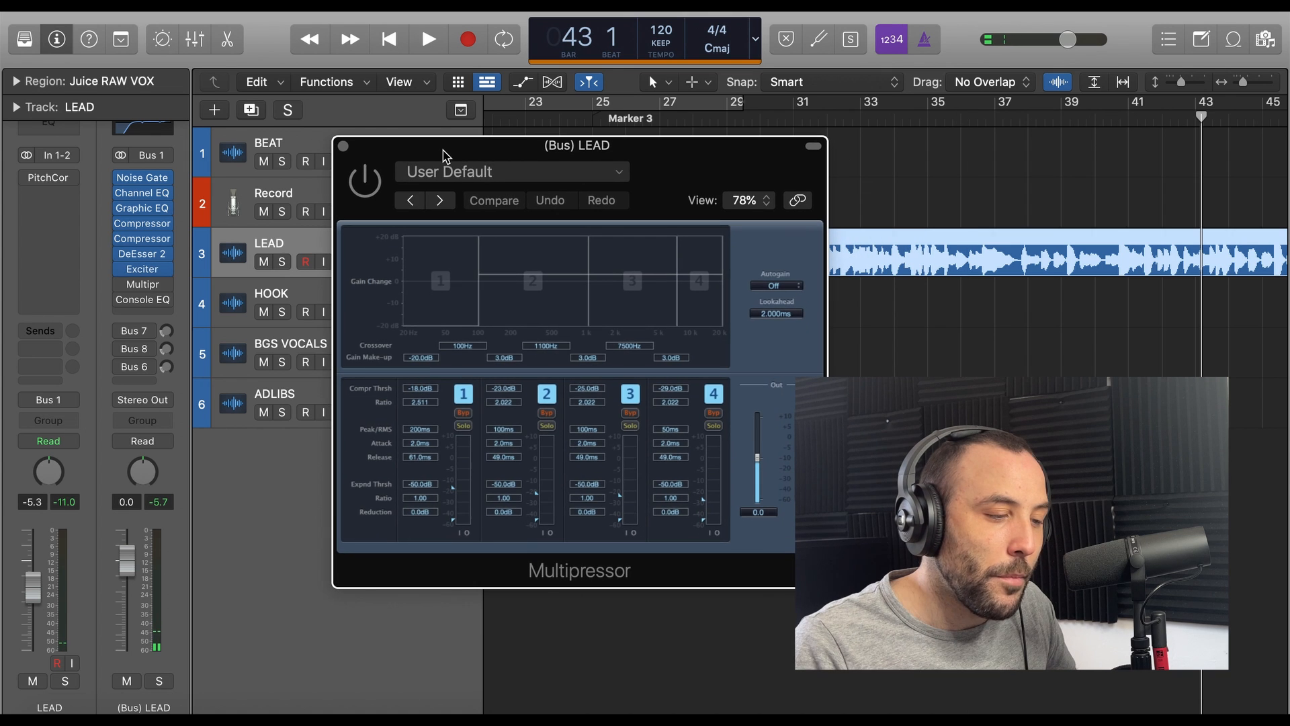
click(367, 192)
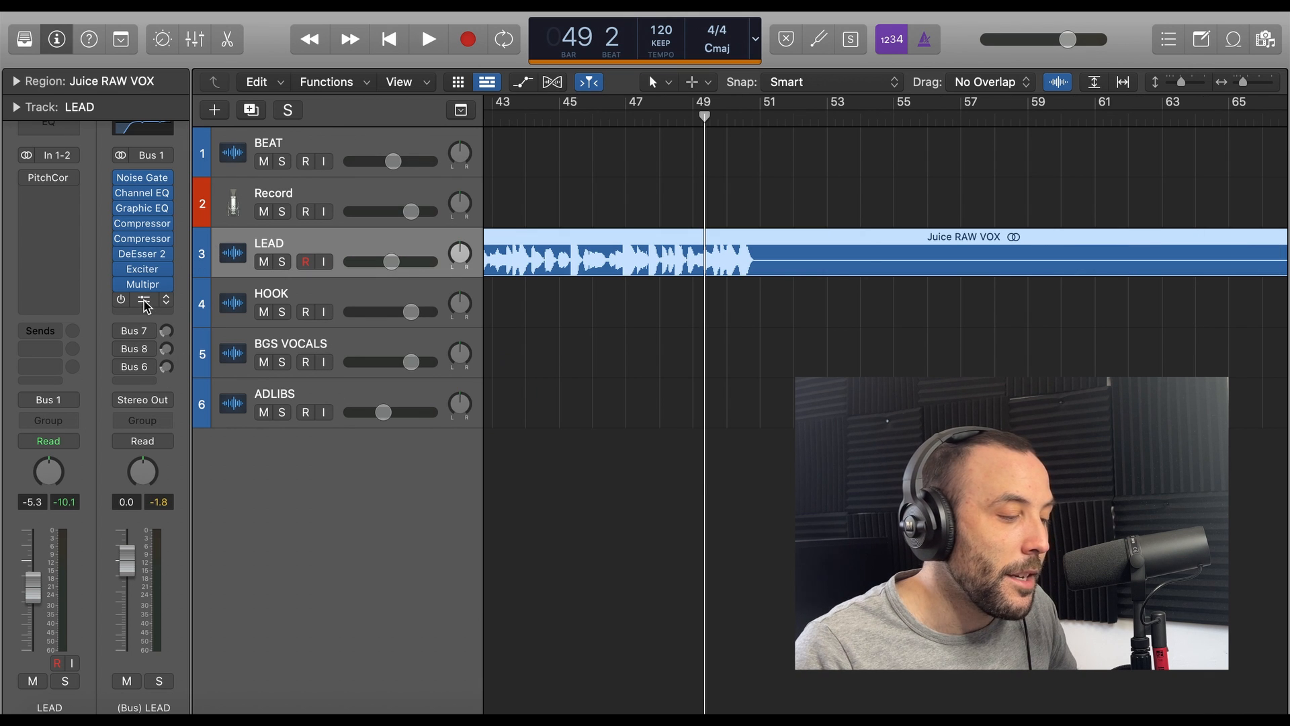
click(144, 301)
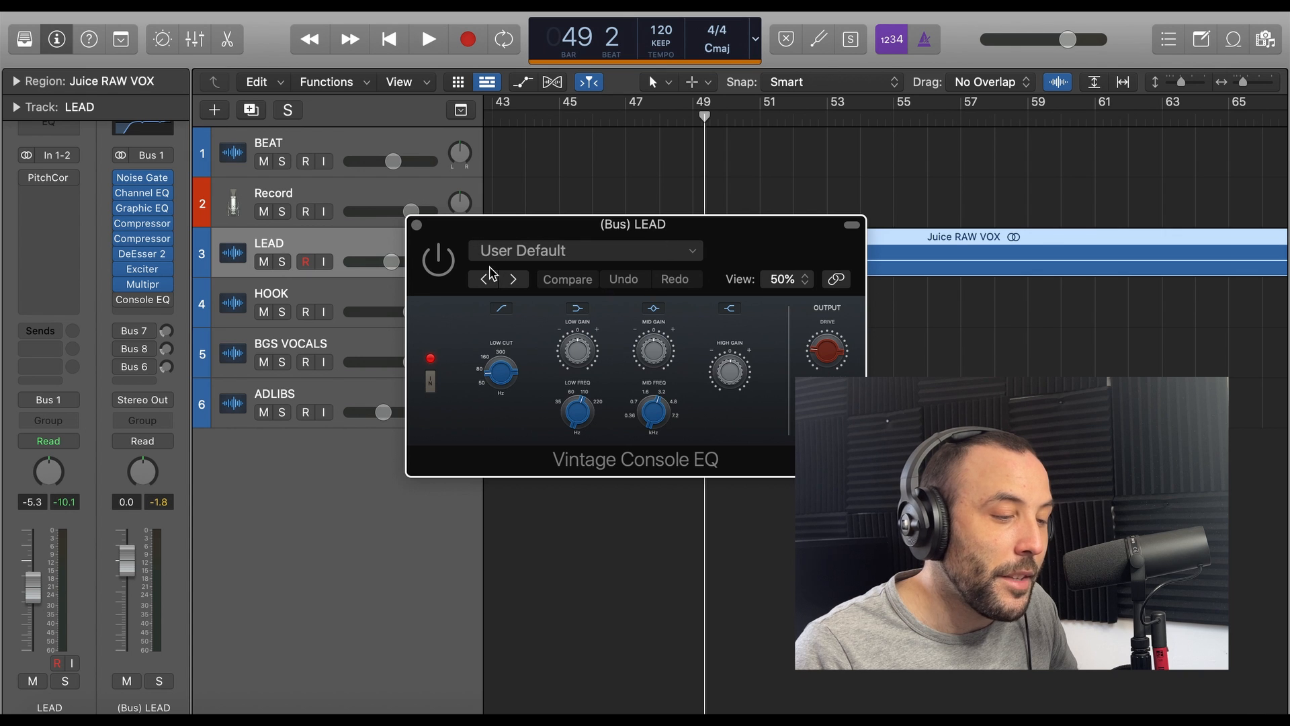
drag(705, 239, 499, 213)
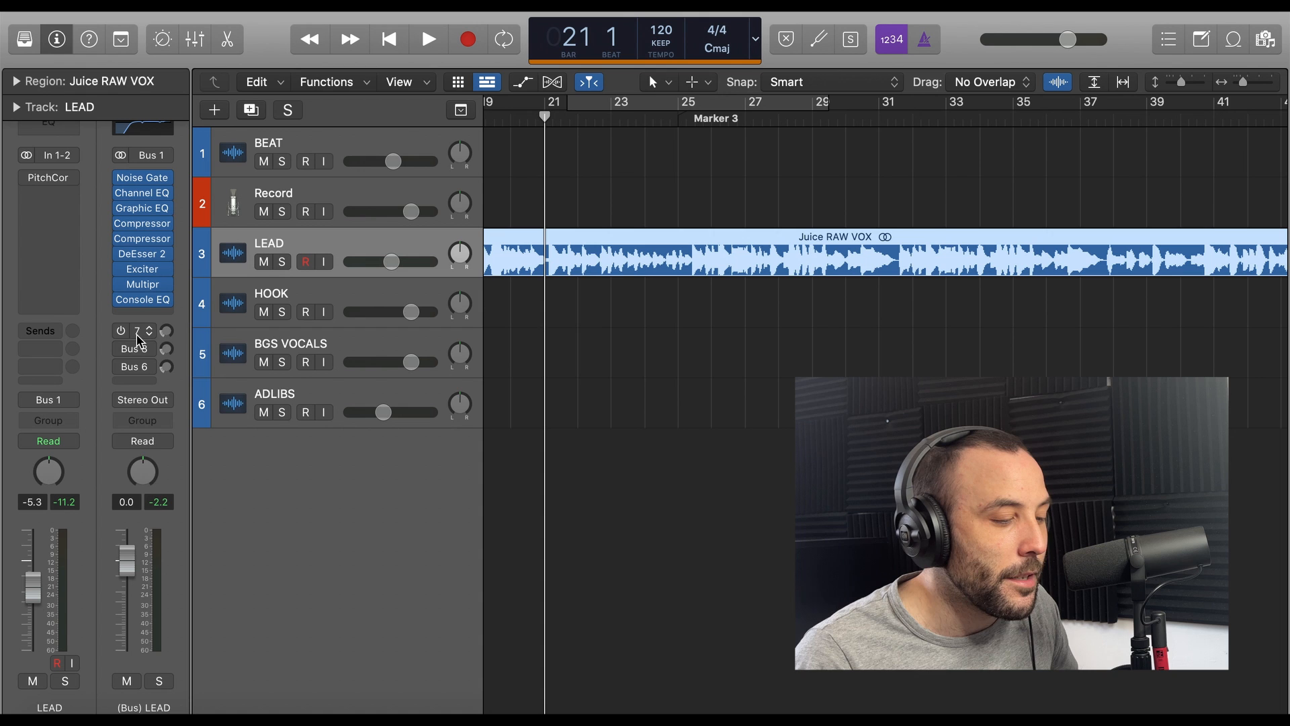
- Show the mixer and check which effect channel the LEAD bus's Bus 7 send feeds
click(137, 339)
click(148, 336)
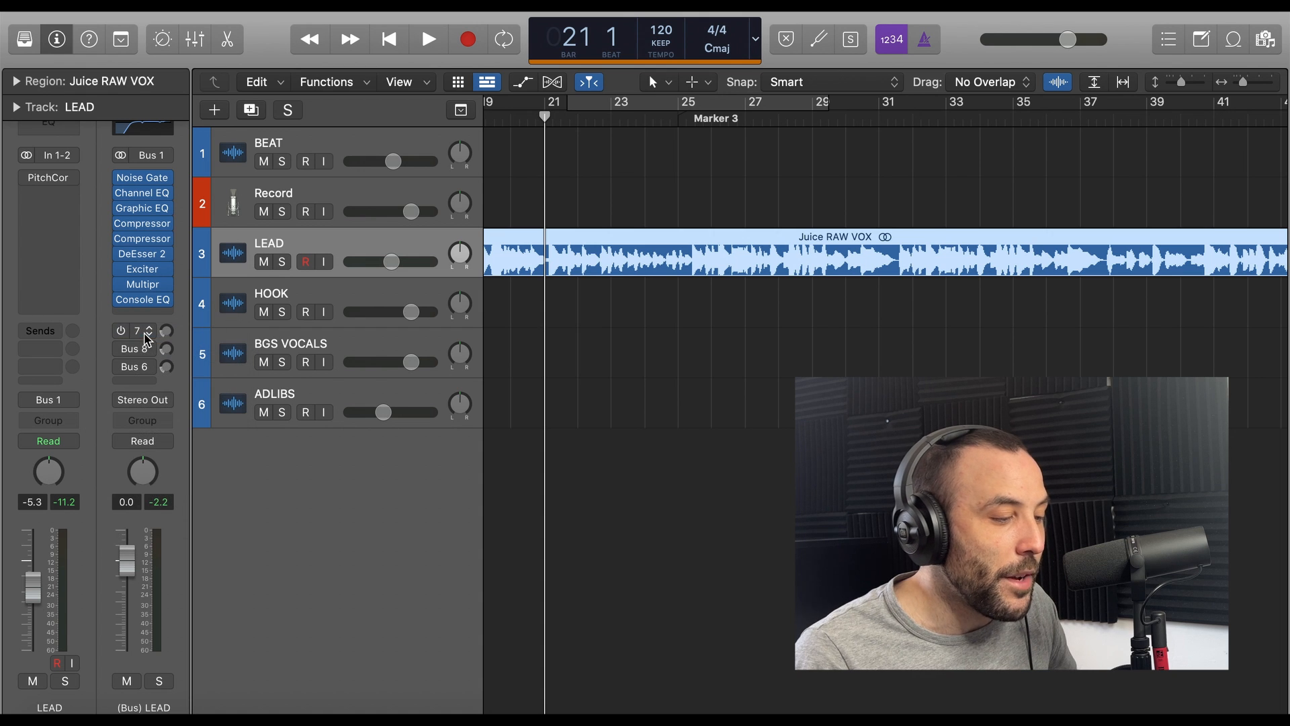
click(146, 338)
click(147, 333)
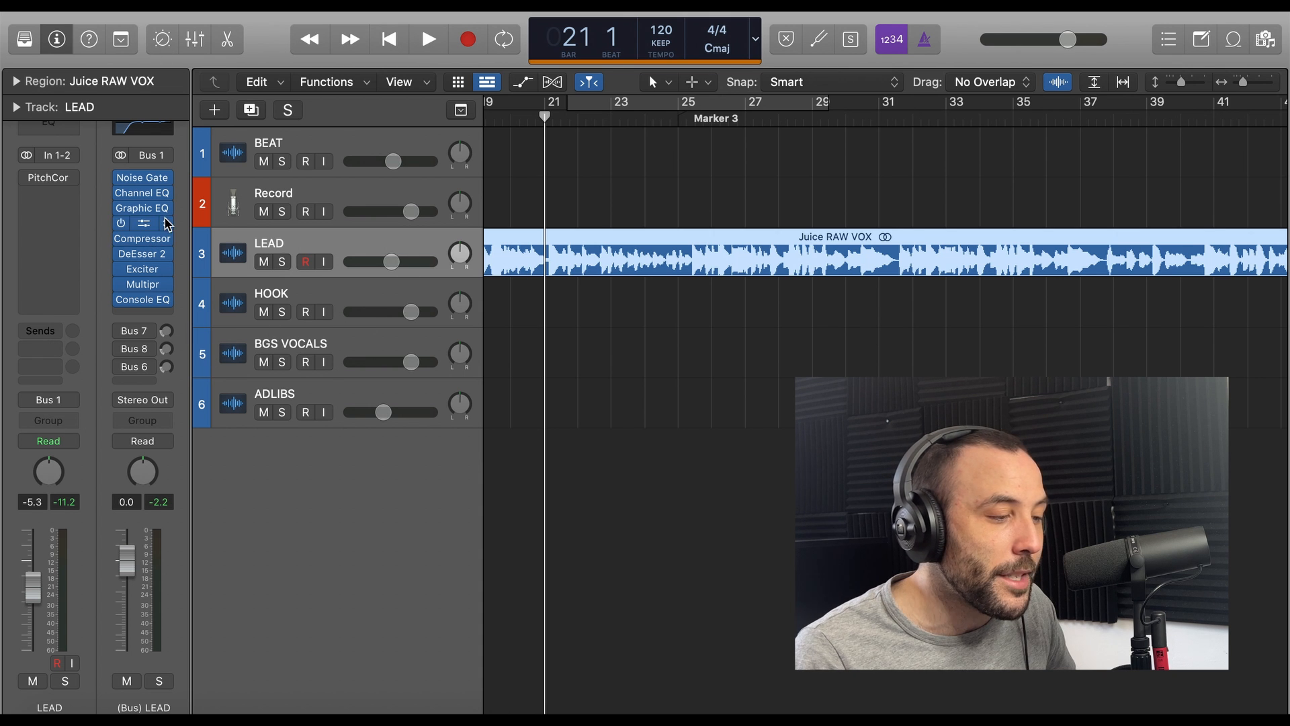
click(195, 42)
scroll(772, 478, down, 5)
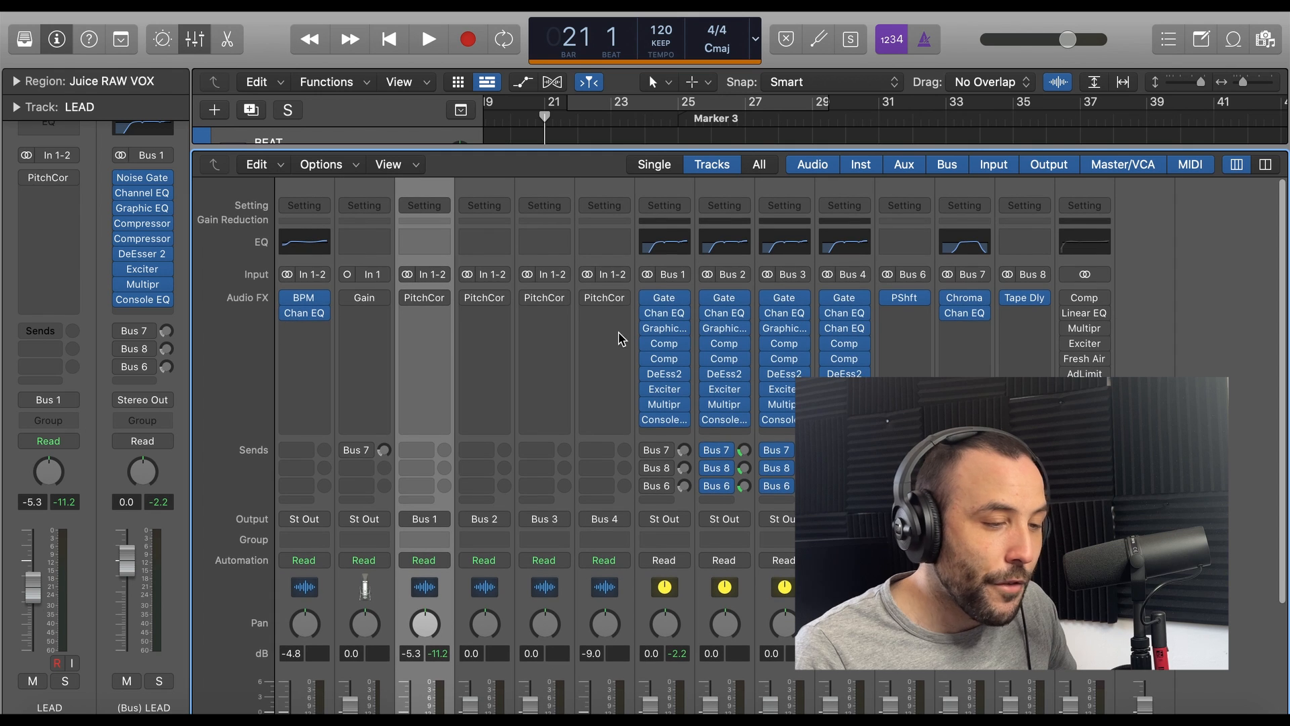
click(135, 332)
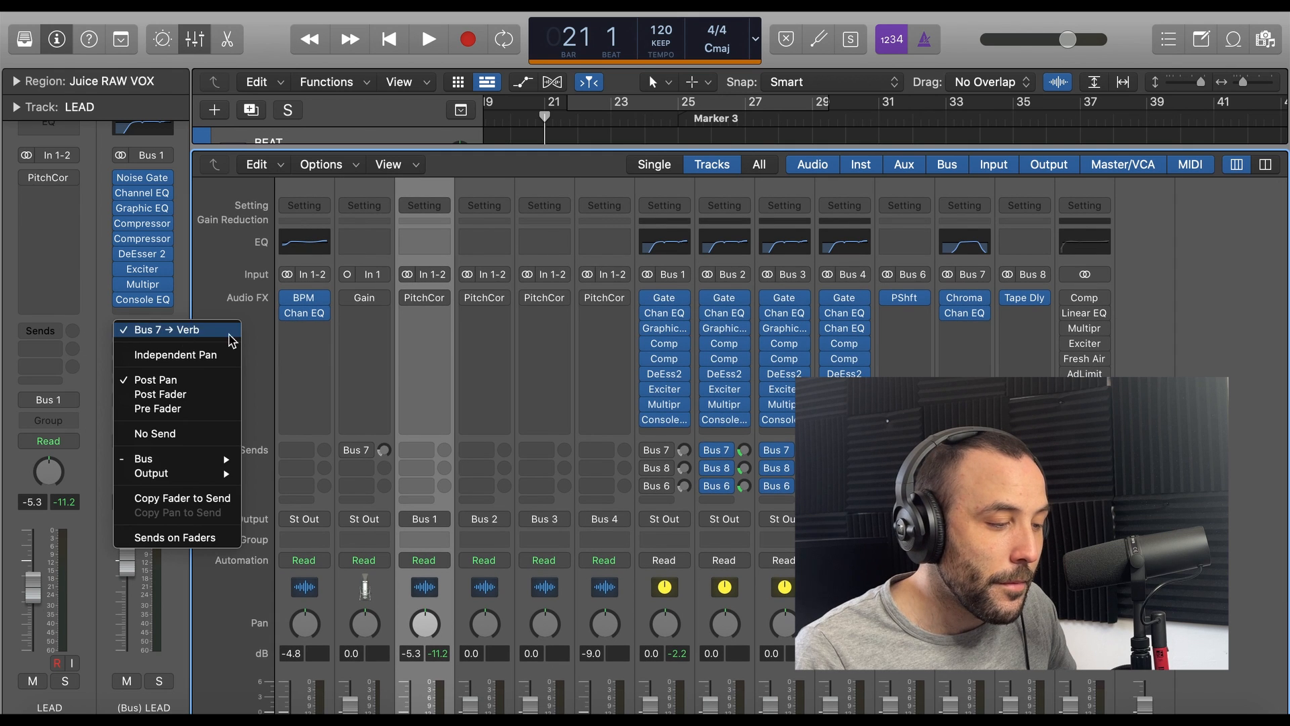
- Examine the ChromaVerb and Channel EQ settings on the Verb channel, closing each plug-in
click(967, 303)
click(961, 299)
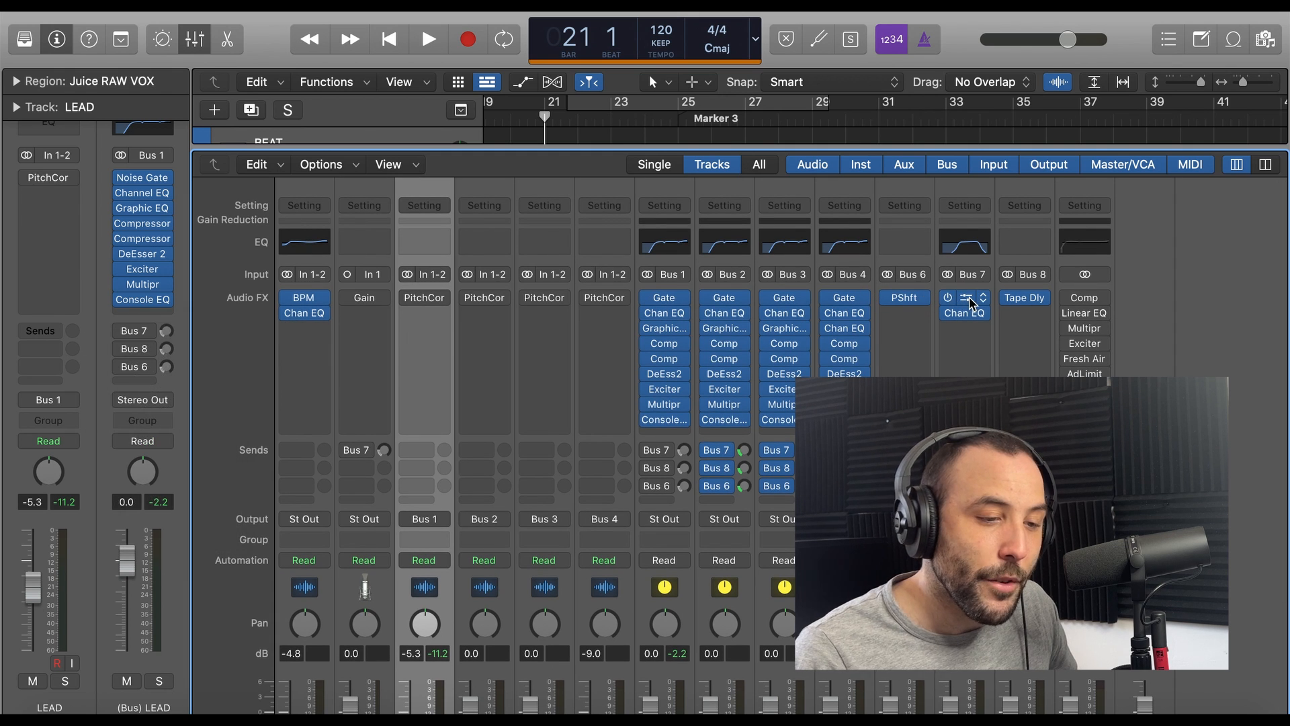
drag(702, 48, 653, 49)
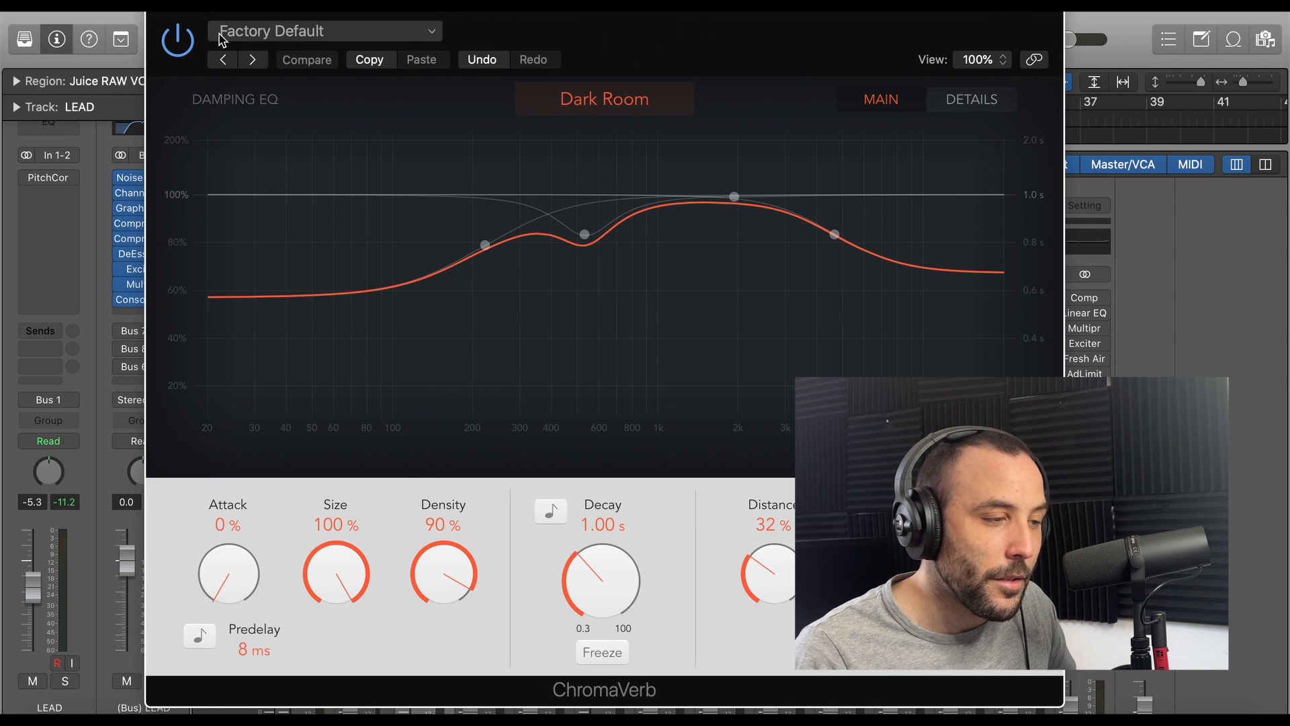
click(163, 18)
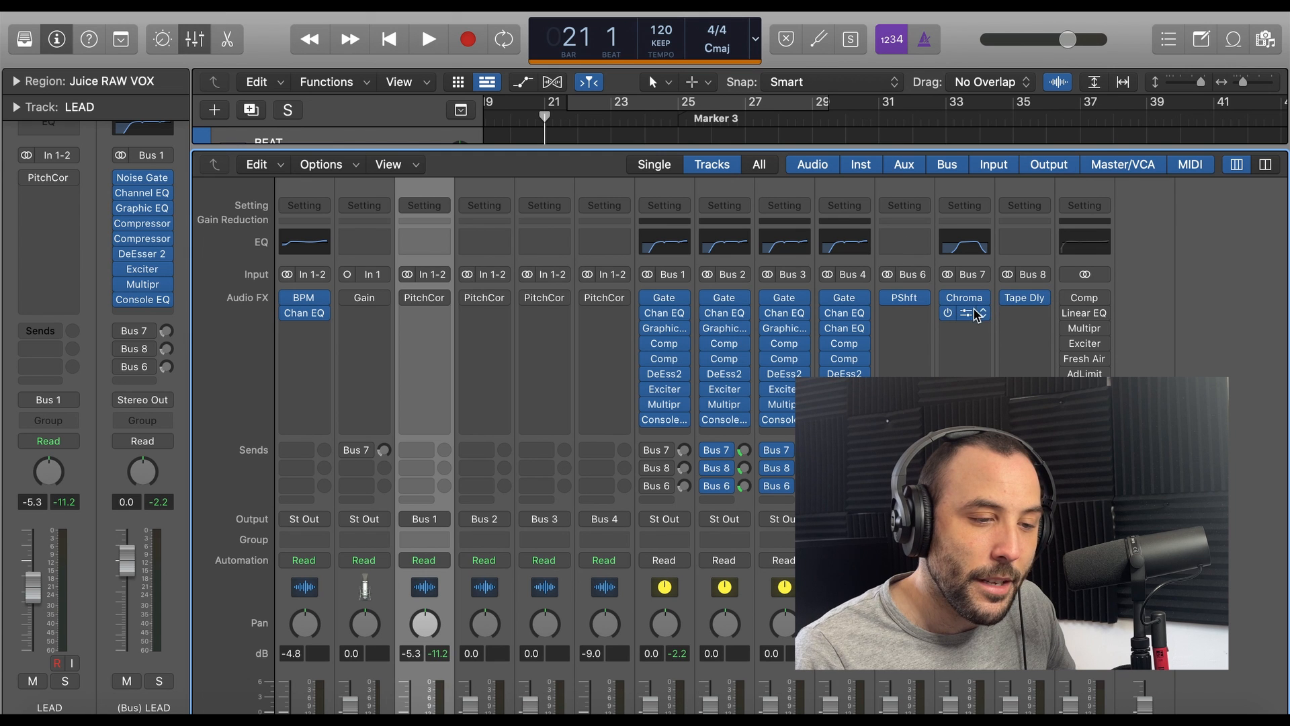
click(965, 242)
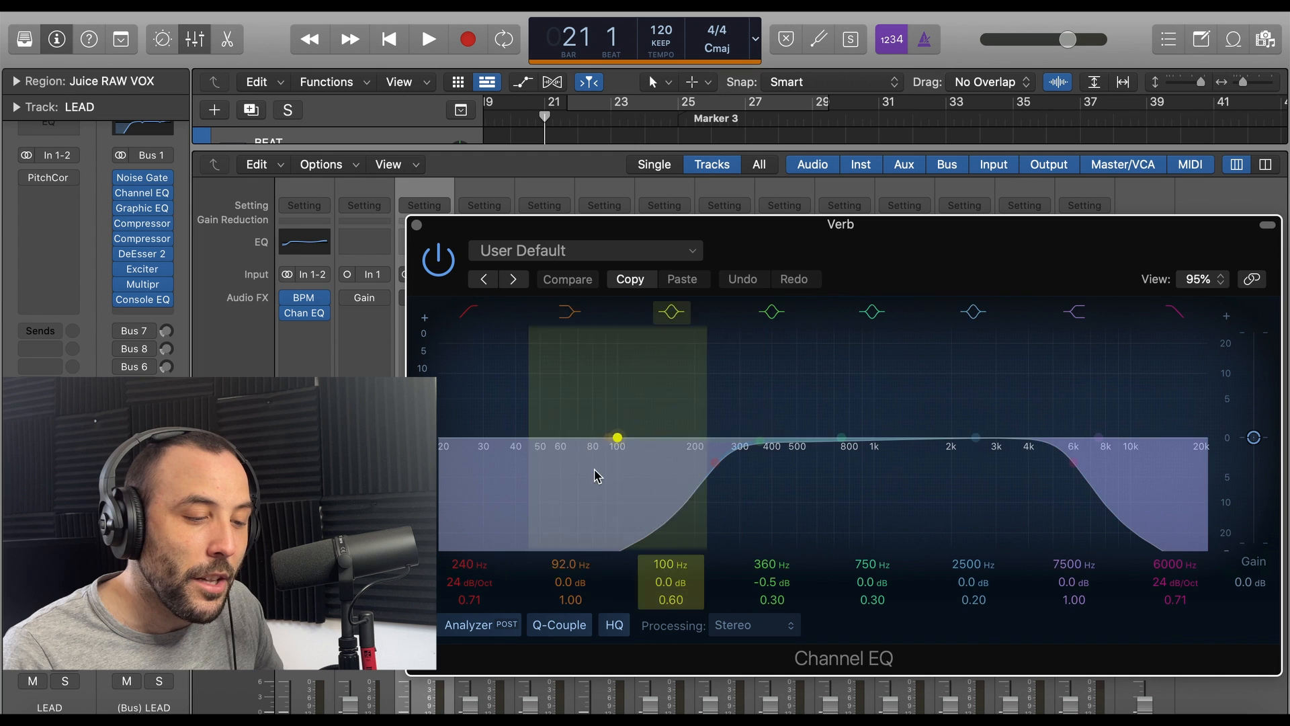
click(417, 225)
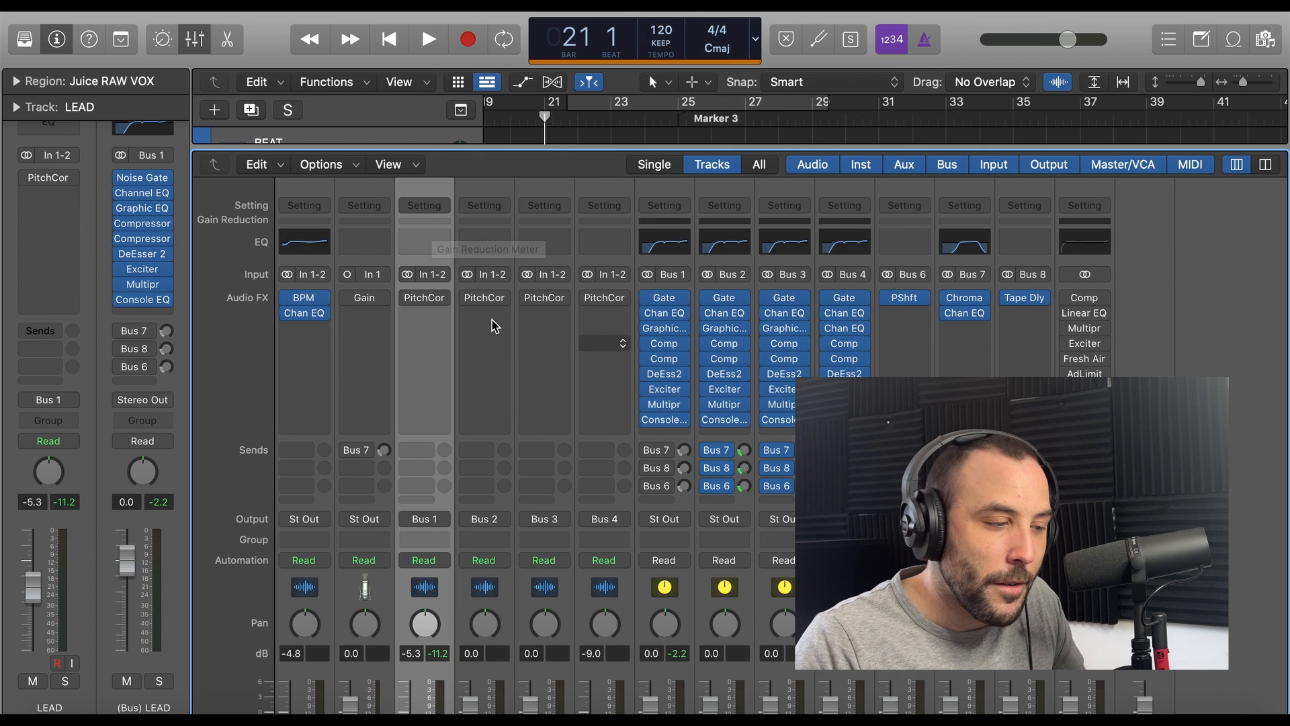
- Enable the LEAD bus's Bus 7 reverb send and compare the vocal with and without it during playback
click(121, 331)
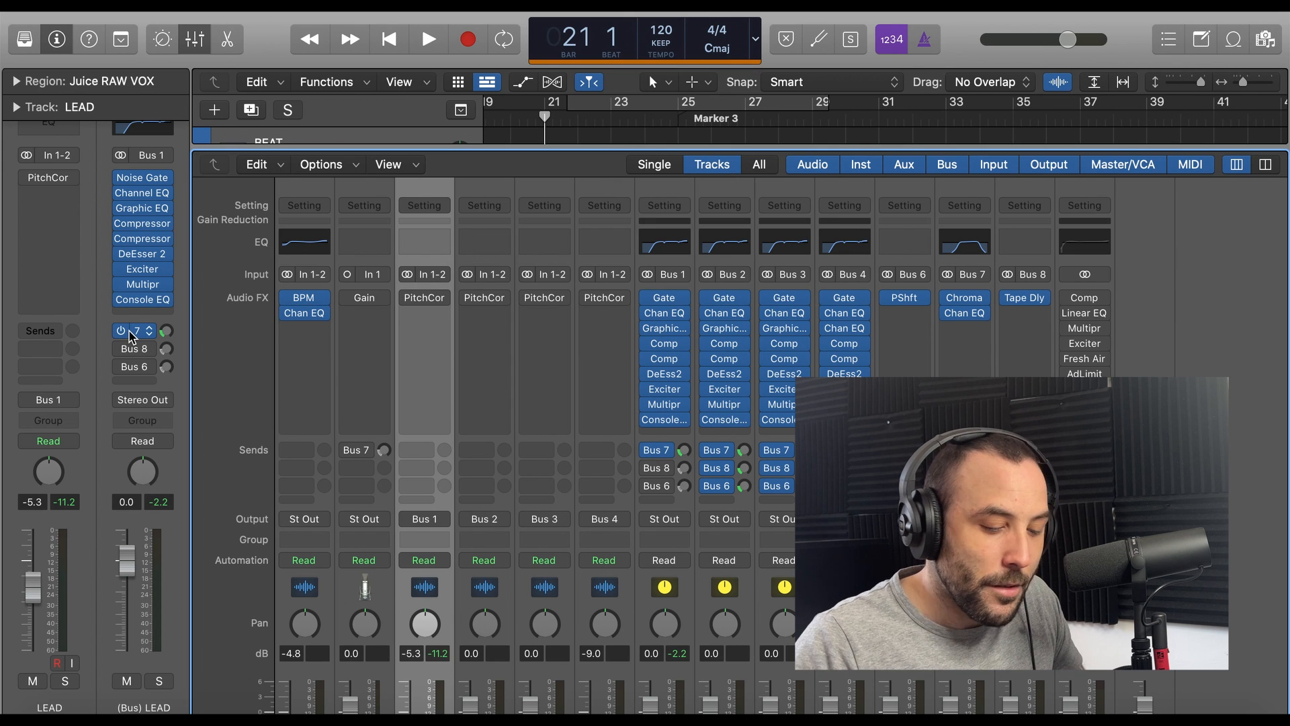
key(space)
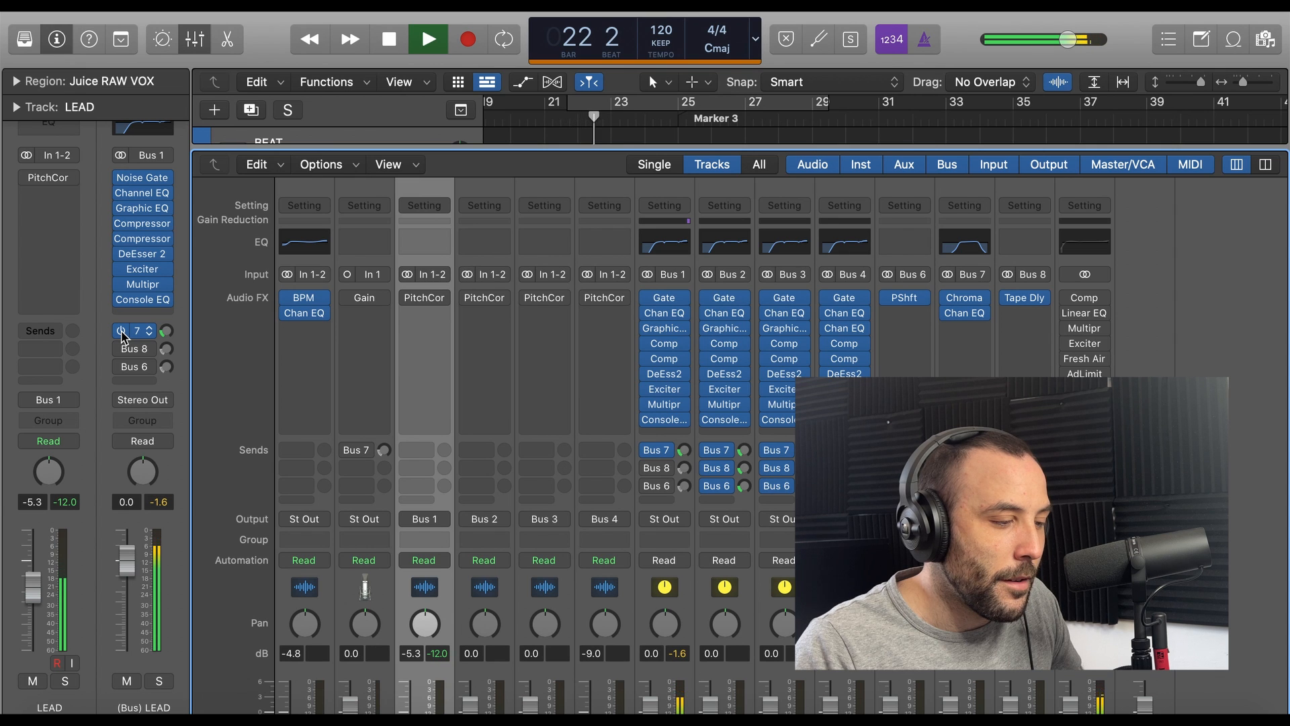
click(122, 330)
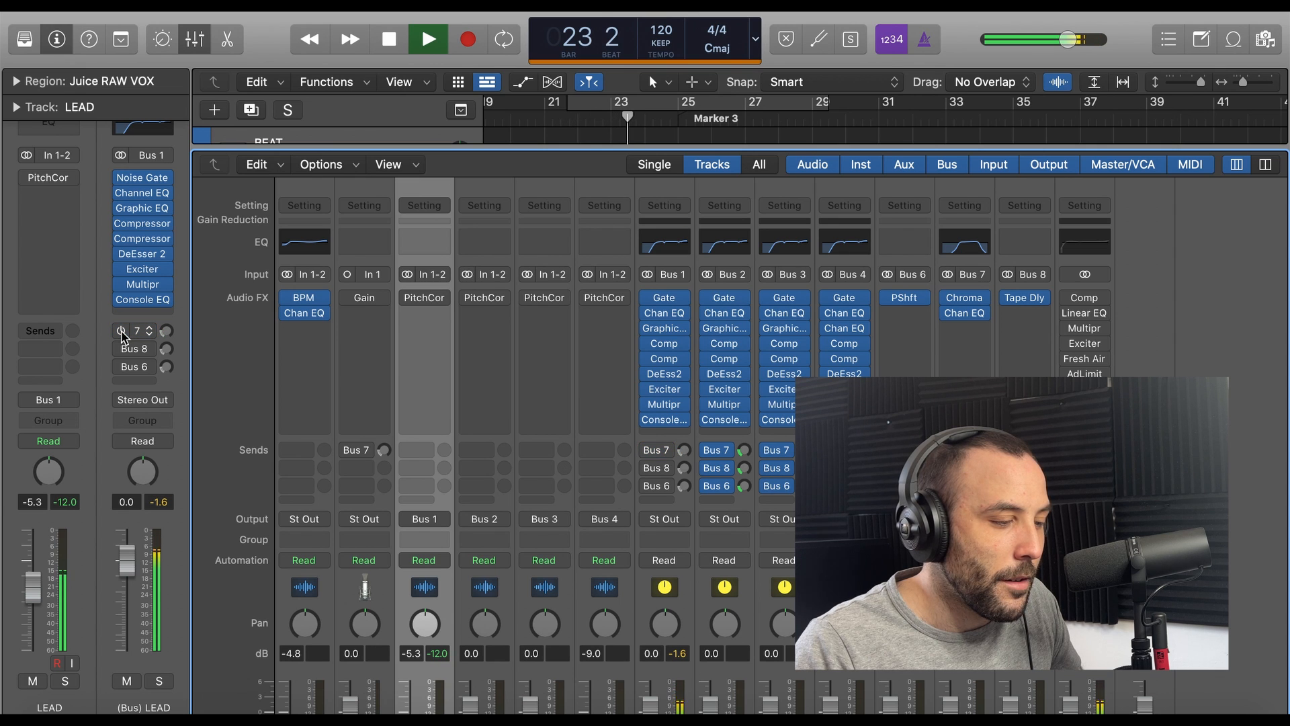
click(122, 331)
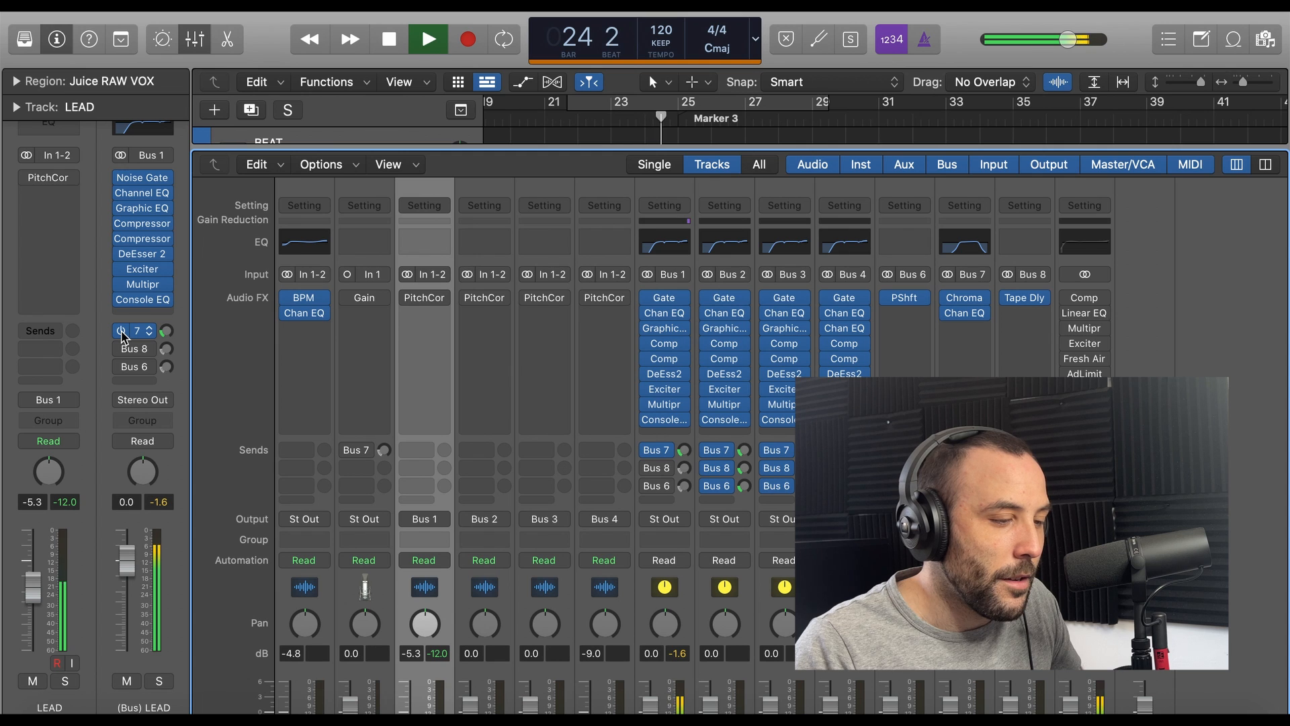
click(122, 330)
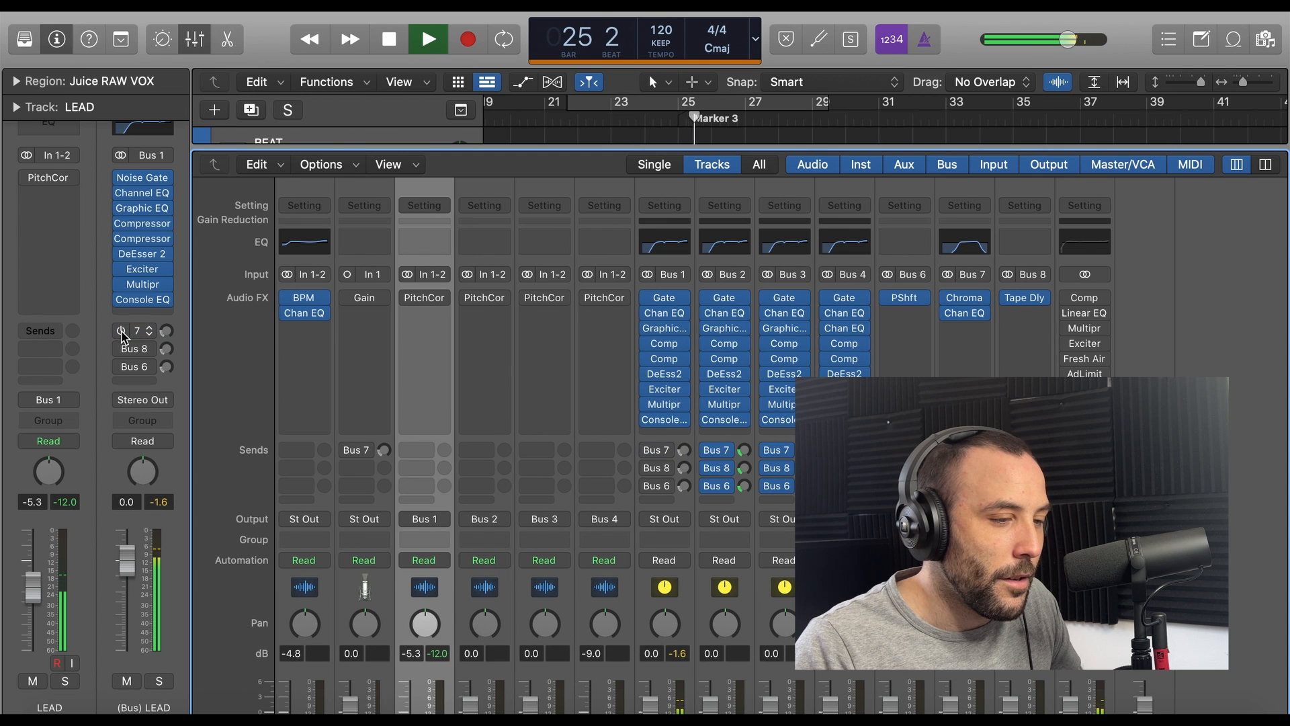
click(122, 331)
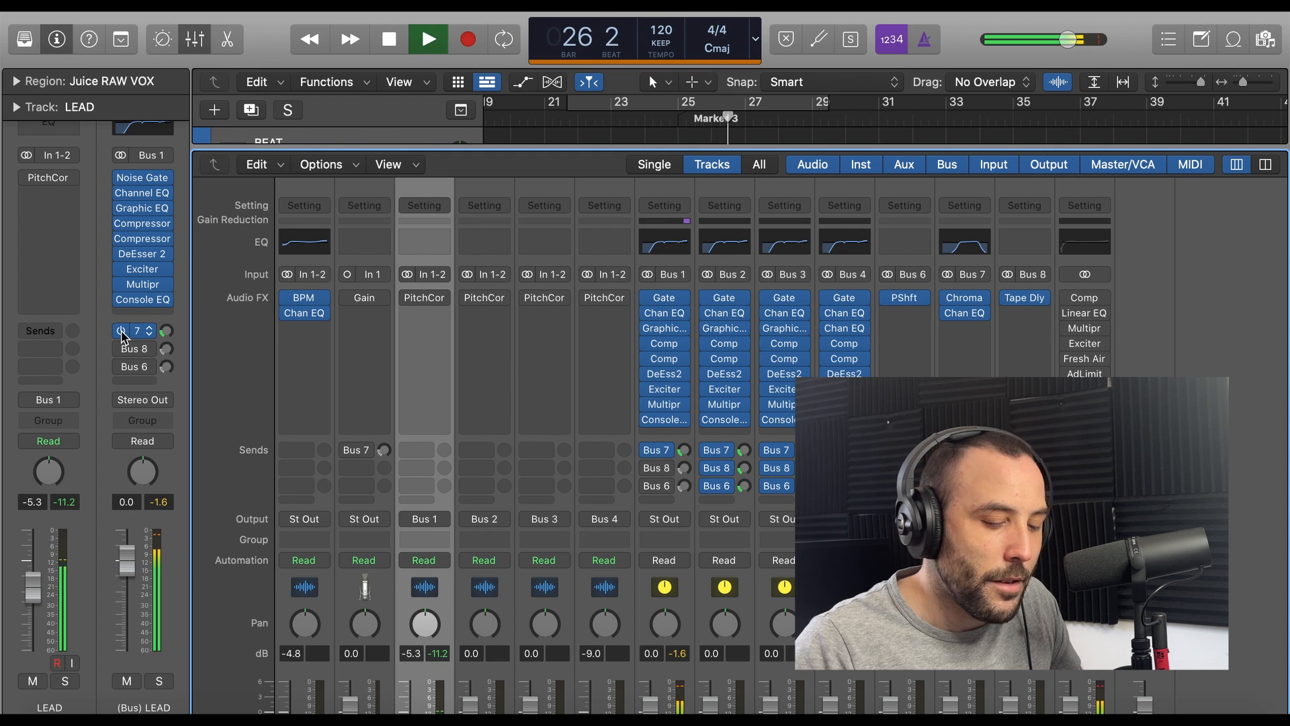
key(space)
- Set the playhead to bar 23 and examine the Tape Delay settings on the channel fed by the LEAD bus's Bus 8 send
click(605, 121)
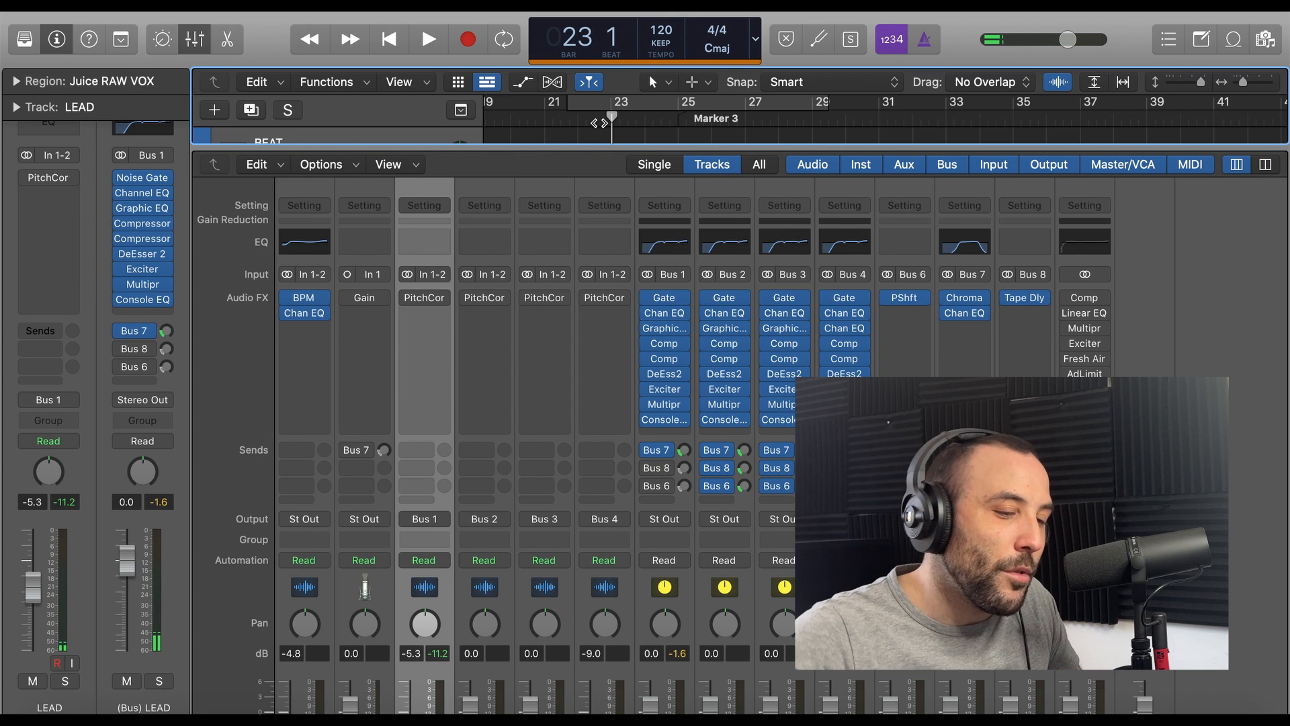
click(141, 350)
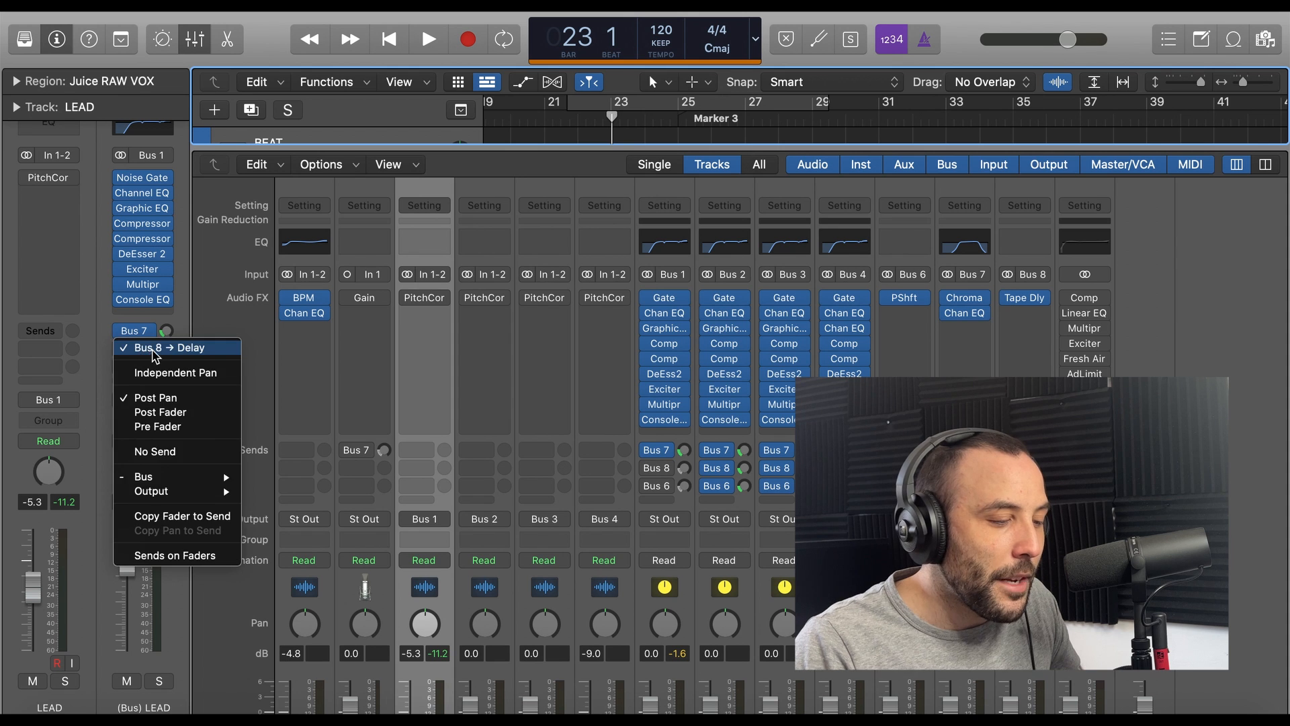
click(154, 347)
click(1027, 297)
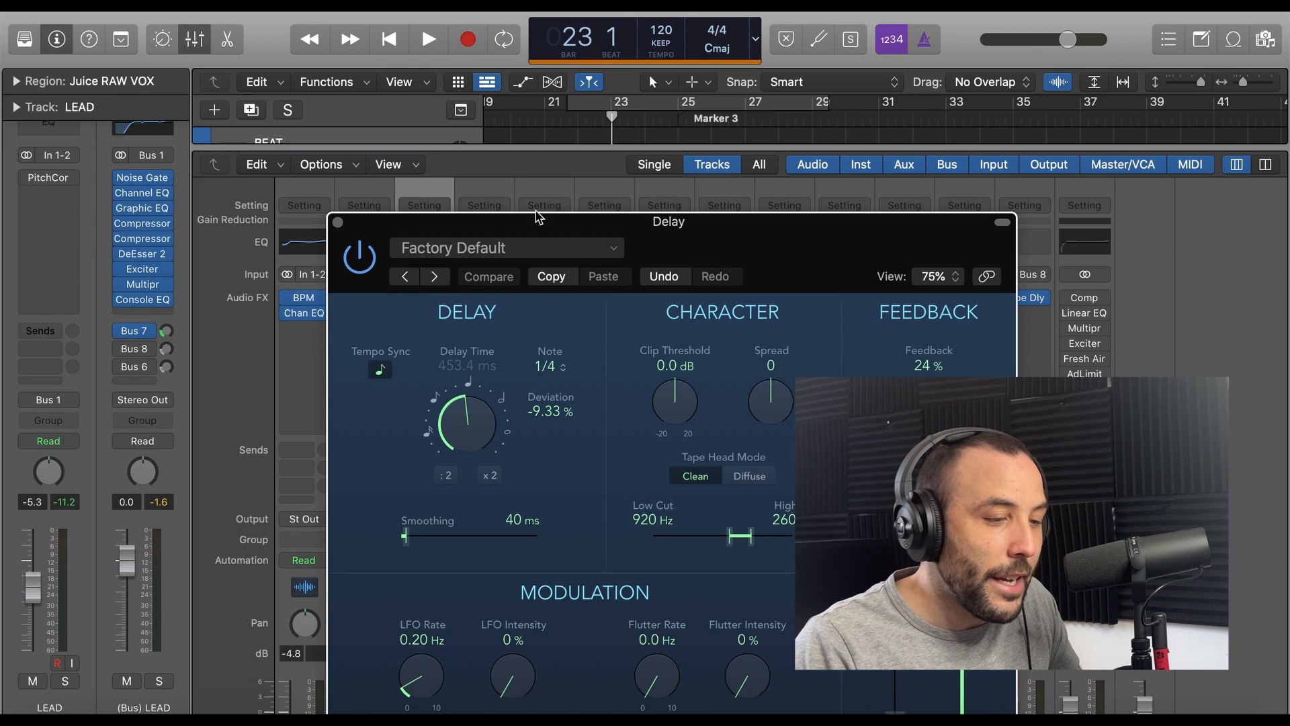
drag(537, 217, 388, 83)
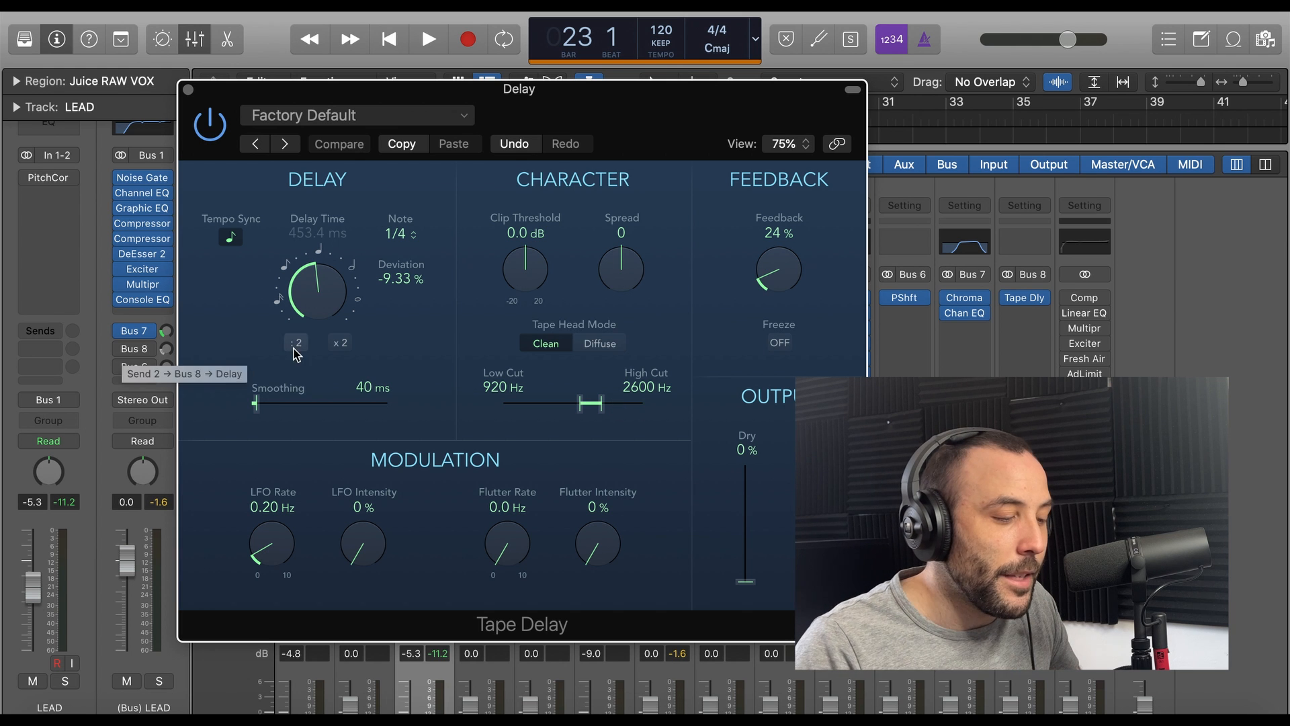
- Enable the LEAD bus's Bus 8 delay send while auditioning the vocal, and close the Tape Delay
key(space)
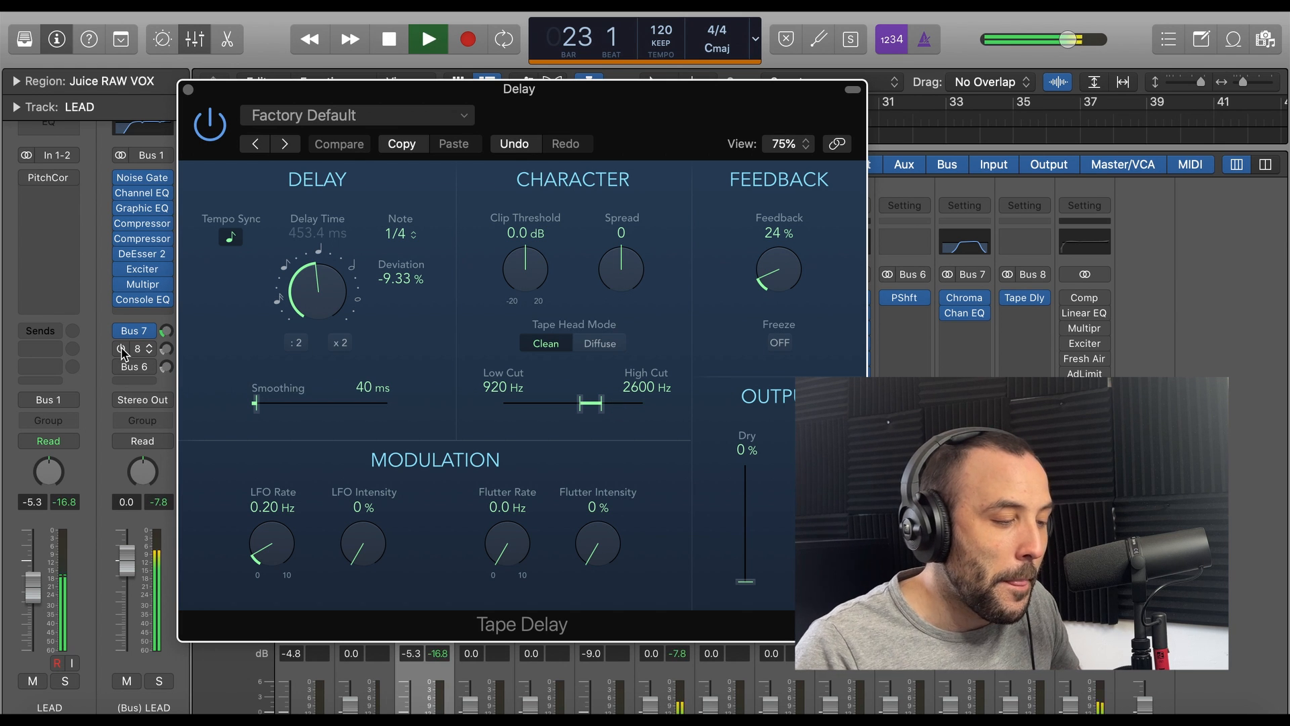
click(121, 349)
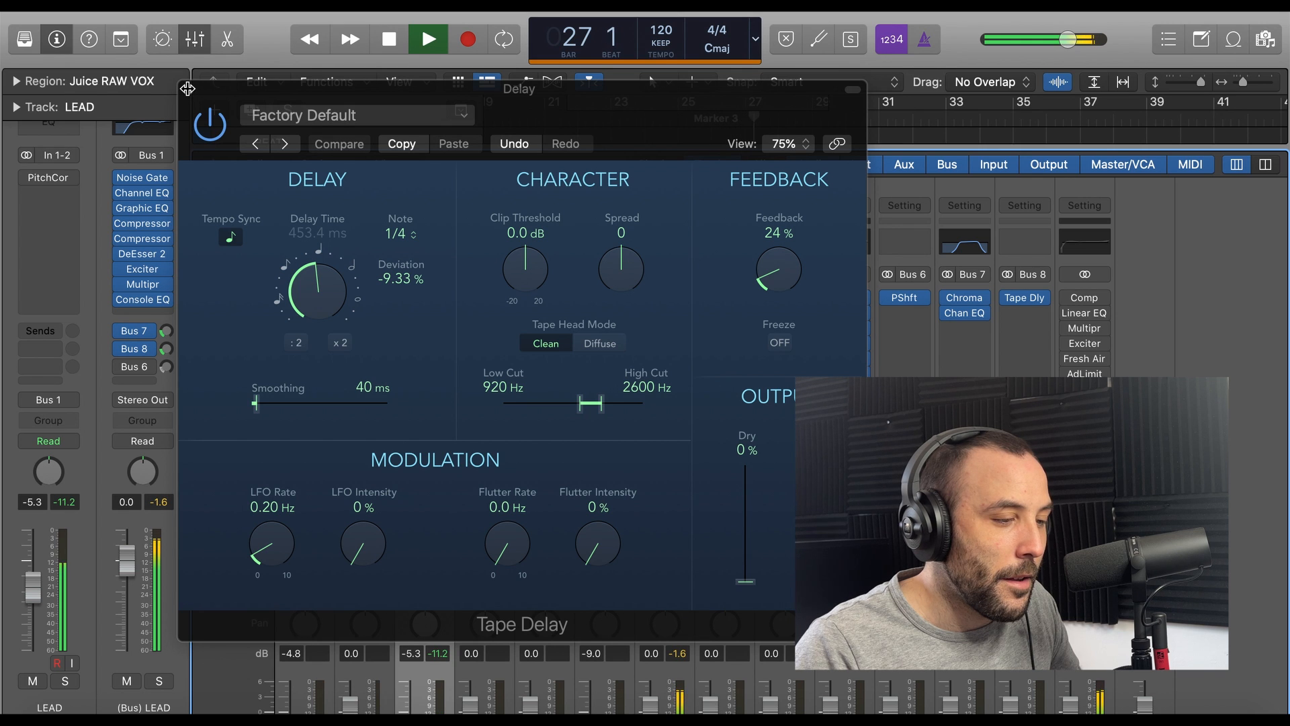
key(space)
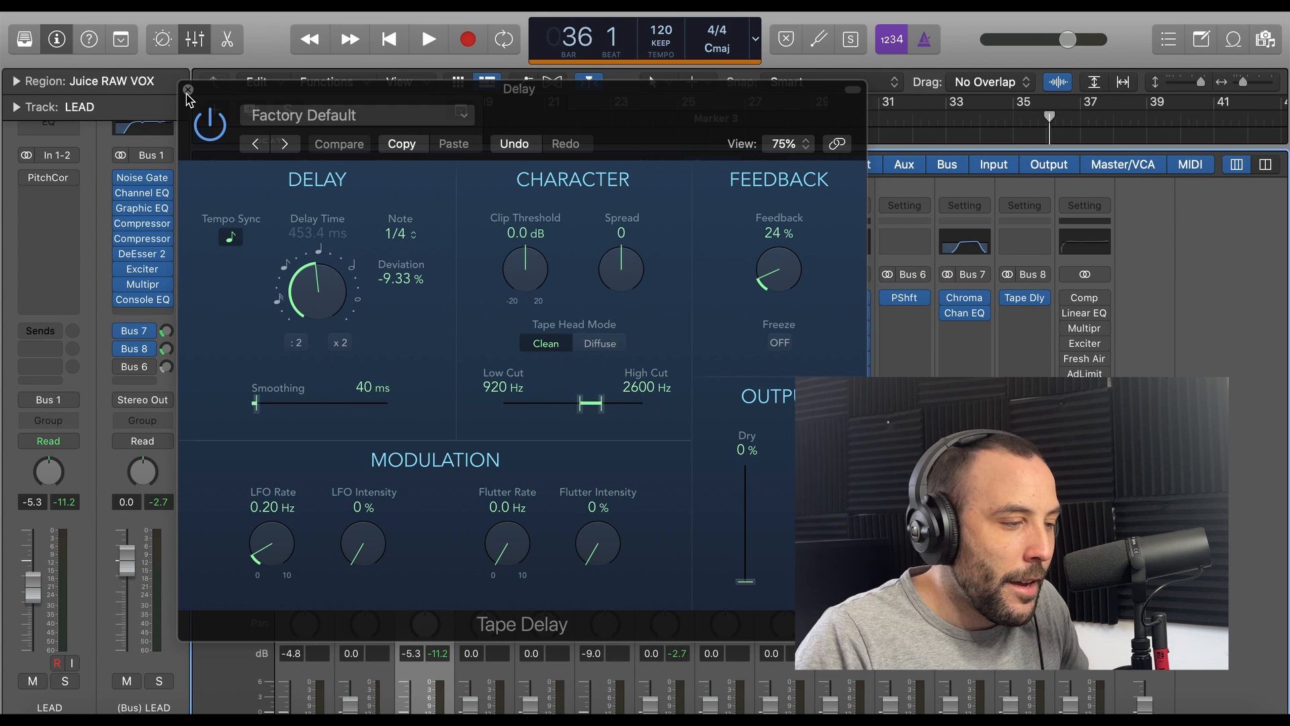
click(188, 89)
- Check where the LEAD bus's Bus 6 send is routed, examine the Doubler channel's Pitch Shifter settings and close the plug-in
click(141, 369)
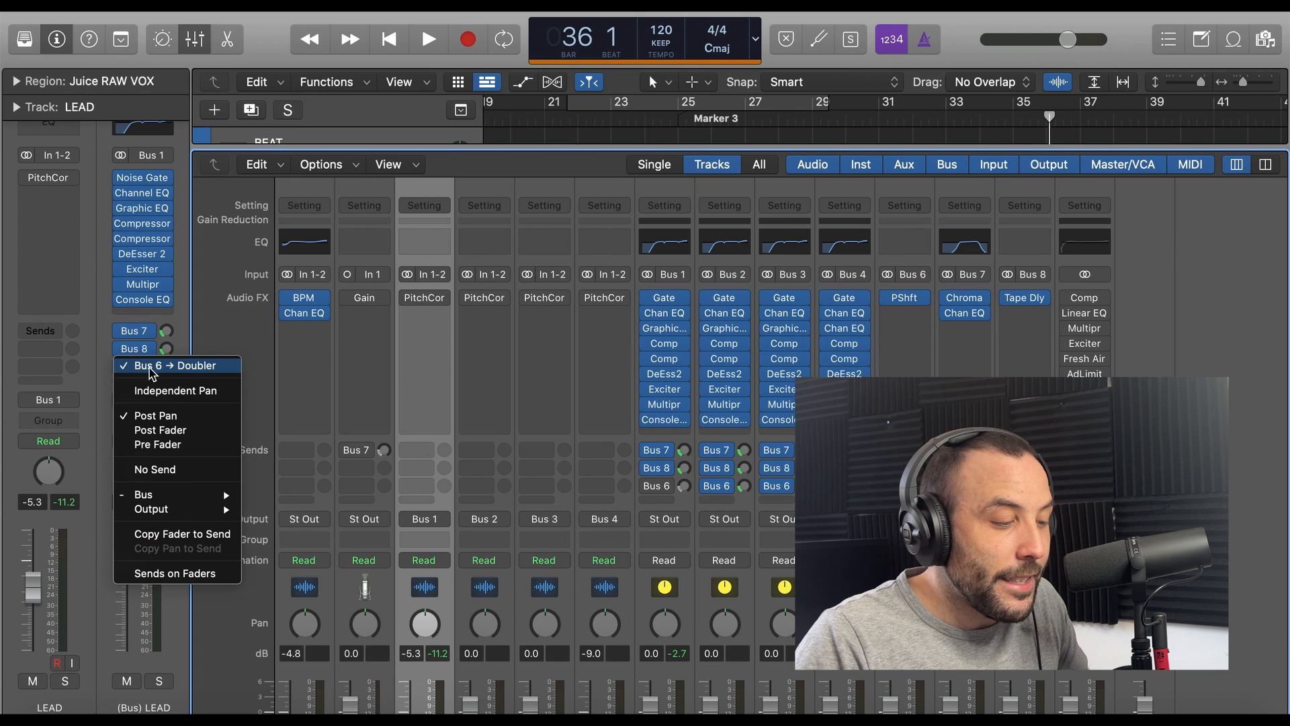
click(198, 368)
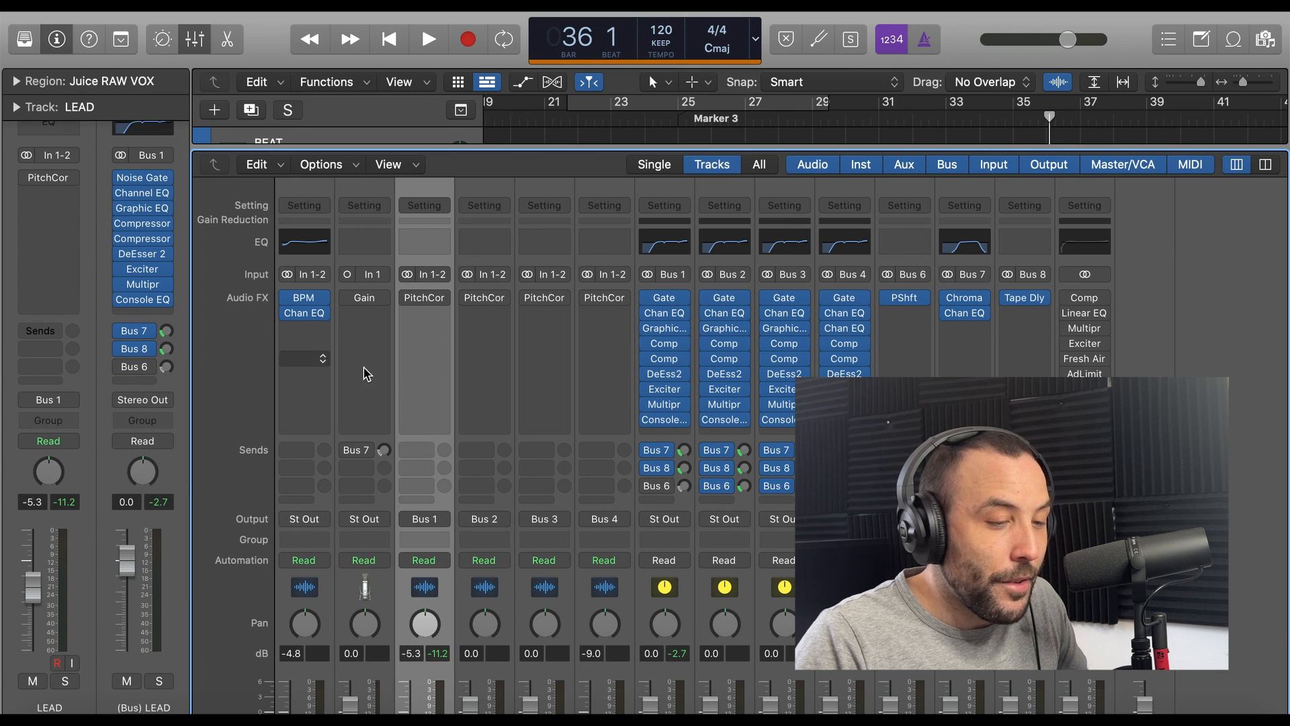
click(906, 298)
click(730, 210)
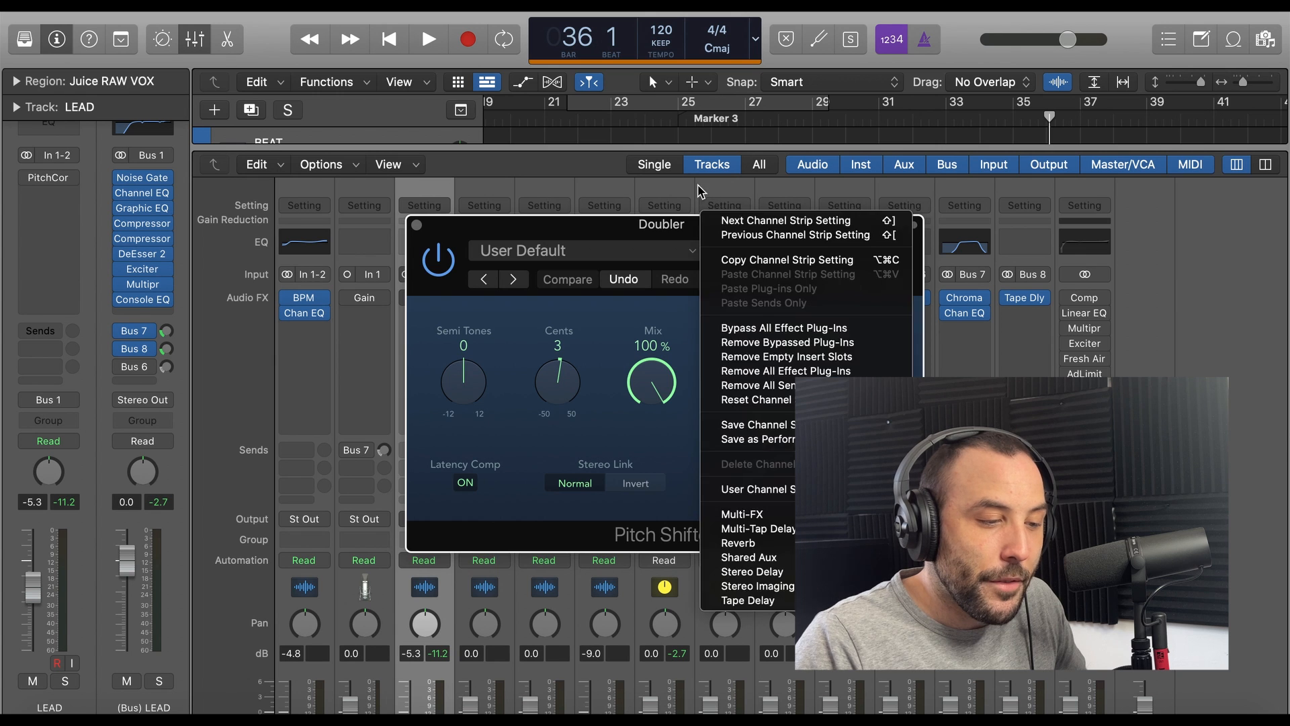
click(699, 190)
drag(698, 226, 630, 184)
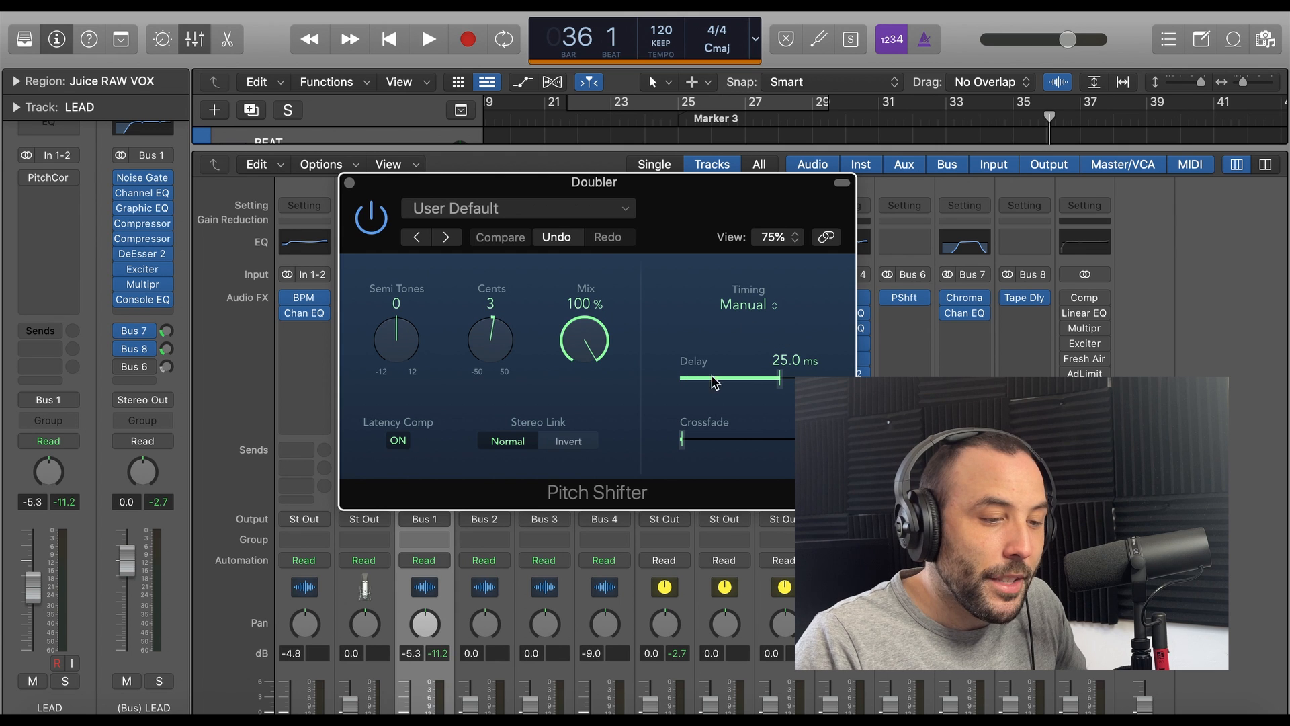
click(349, 183)
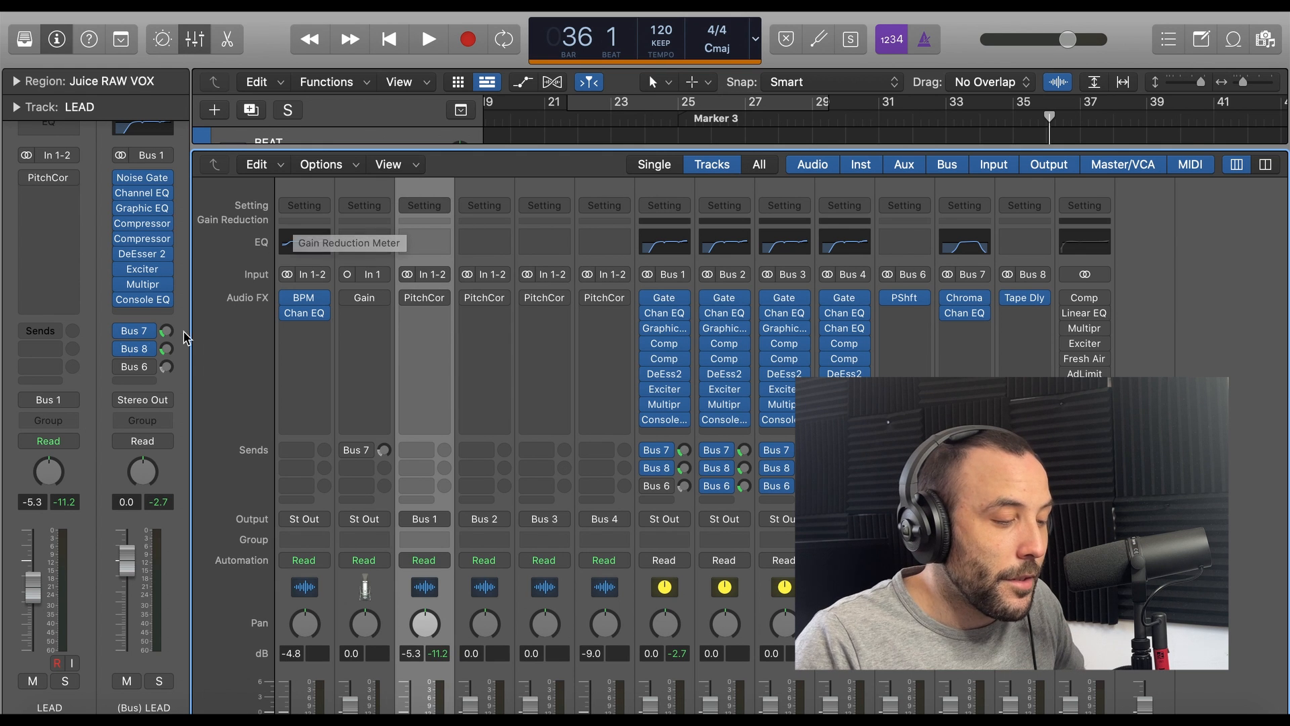
- Enable the LEAD bus's Bus 6 doubler send during playback, exaggerate its level, and reduce it to about -19.8 dB
key(space)
click(121, 366)
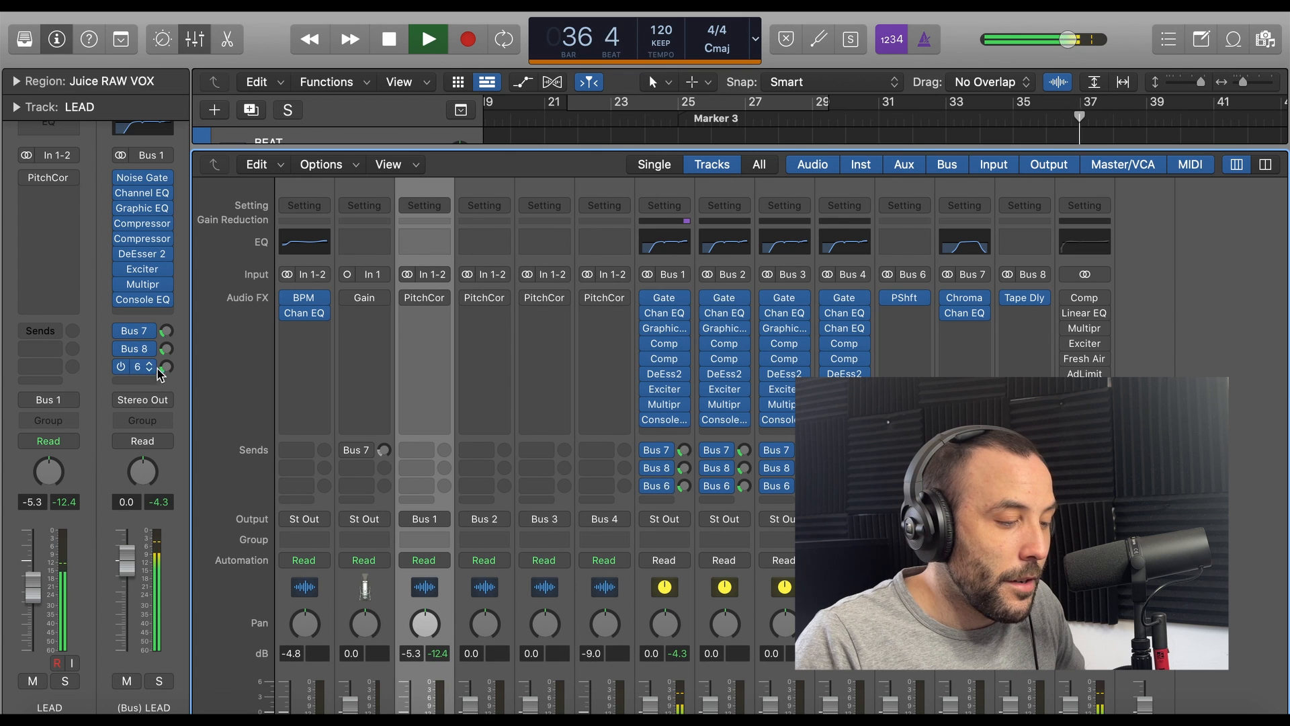
drag(166, 369, 166, 353)
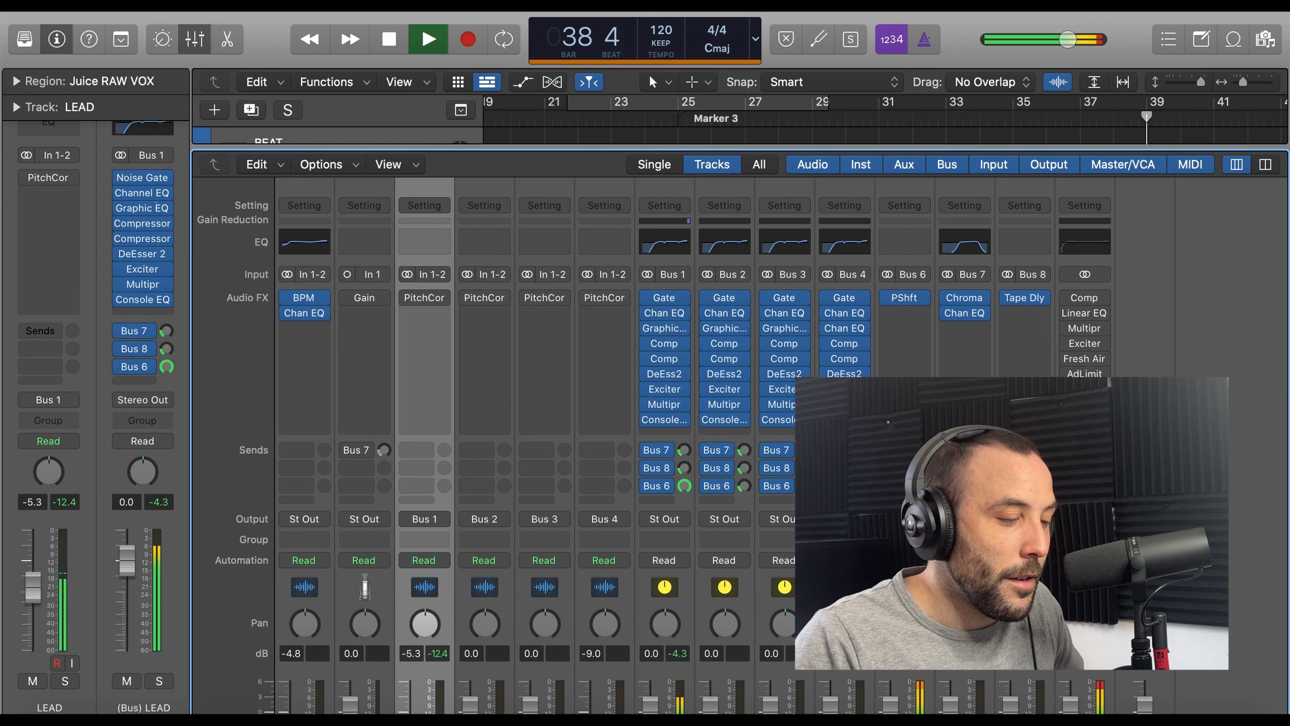
drag(166, 366, 166, 381)
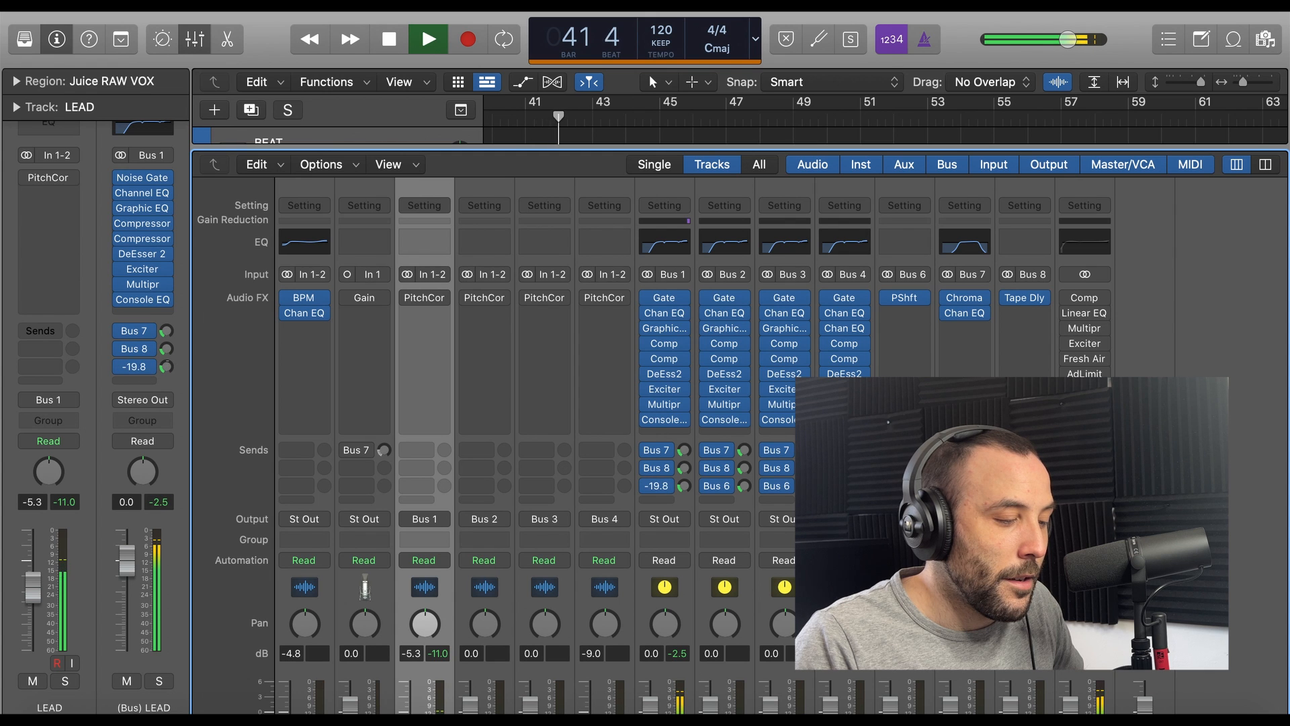
key(space)
- Hide the mixer and play the LEAD vocal from bar 7, enabling its bus's bypassed Noise Gate and Channel EQ
key(x)
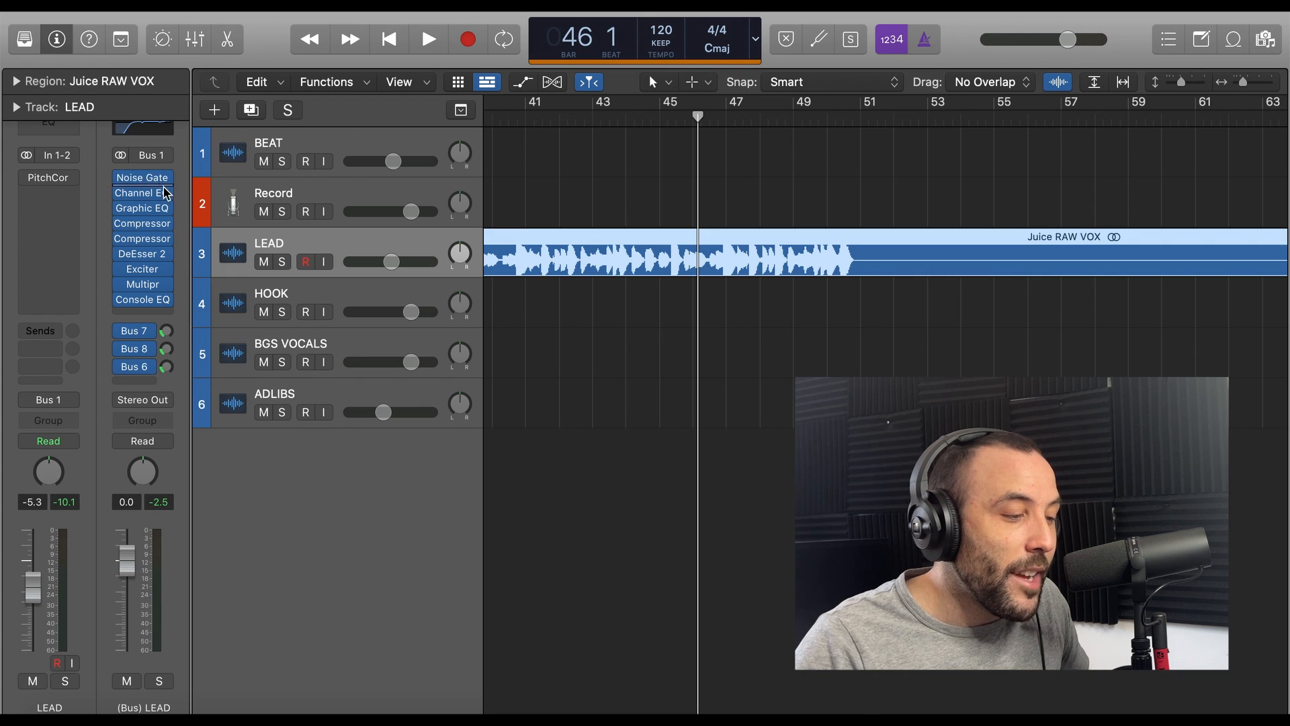
scroll(747, 135, left, 10)
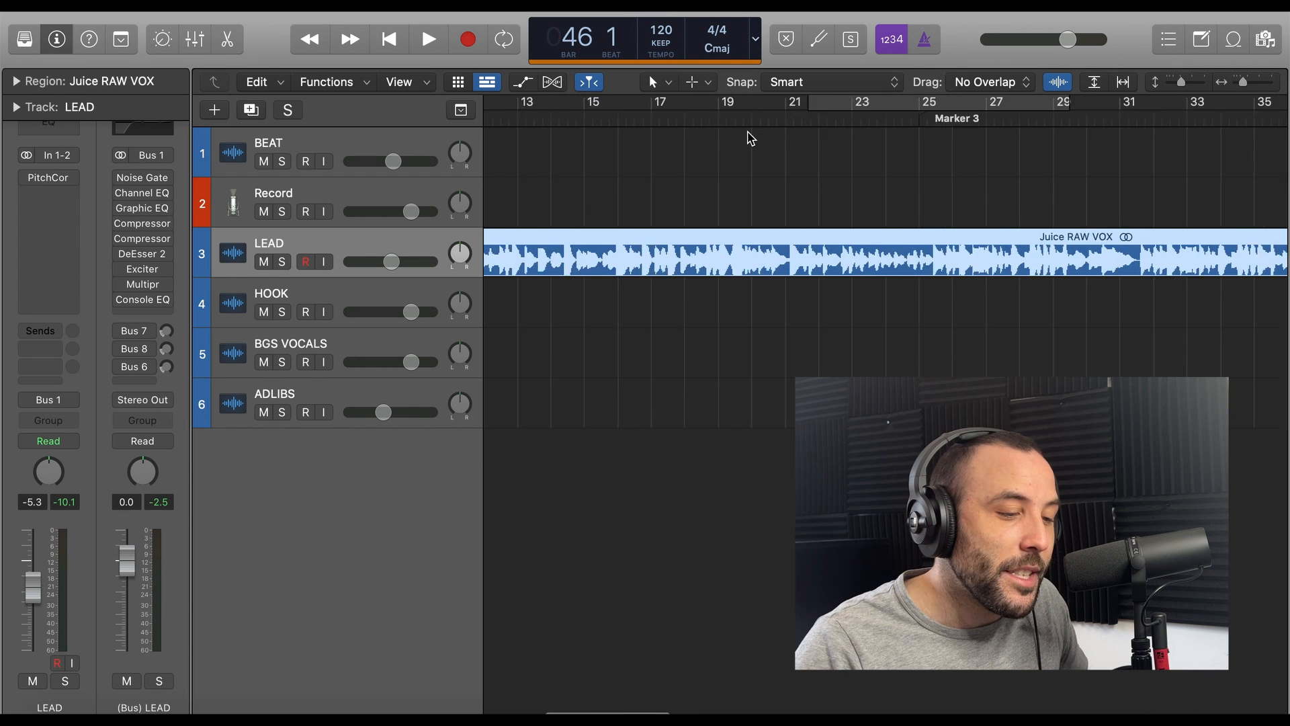
scroll(748, 135, left, 5)
click(692, 119)
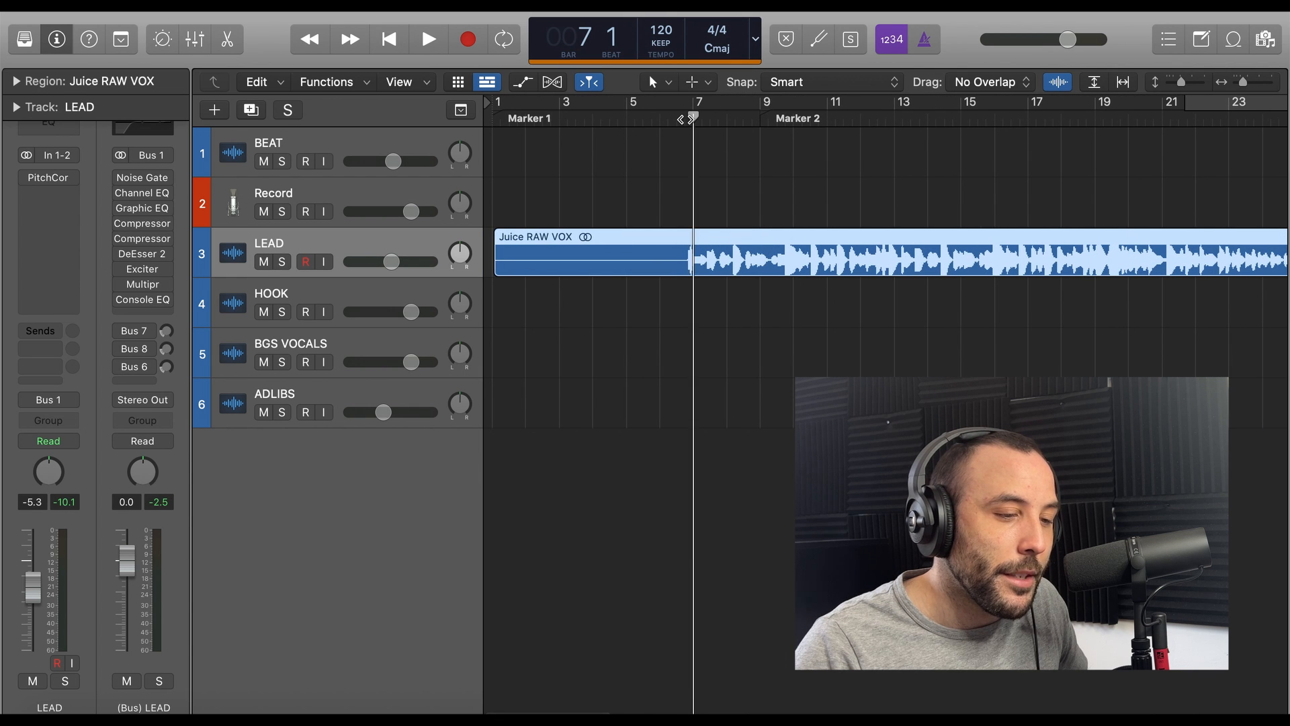
key(space)
mouse_move(125, 182)
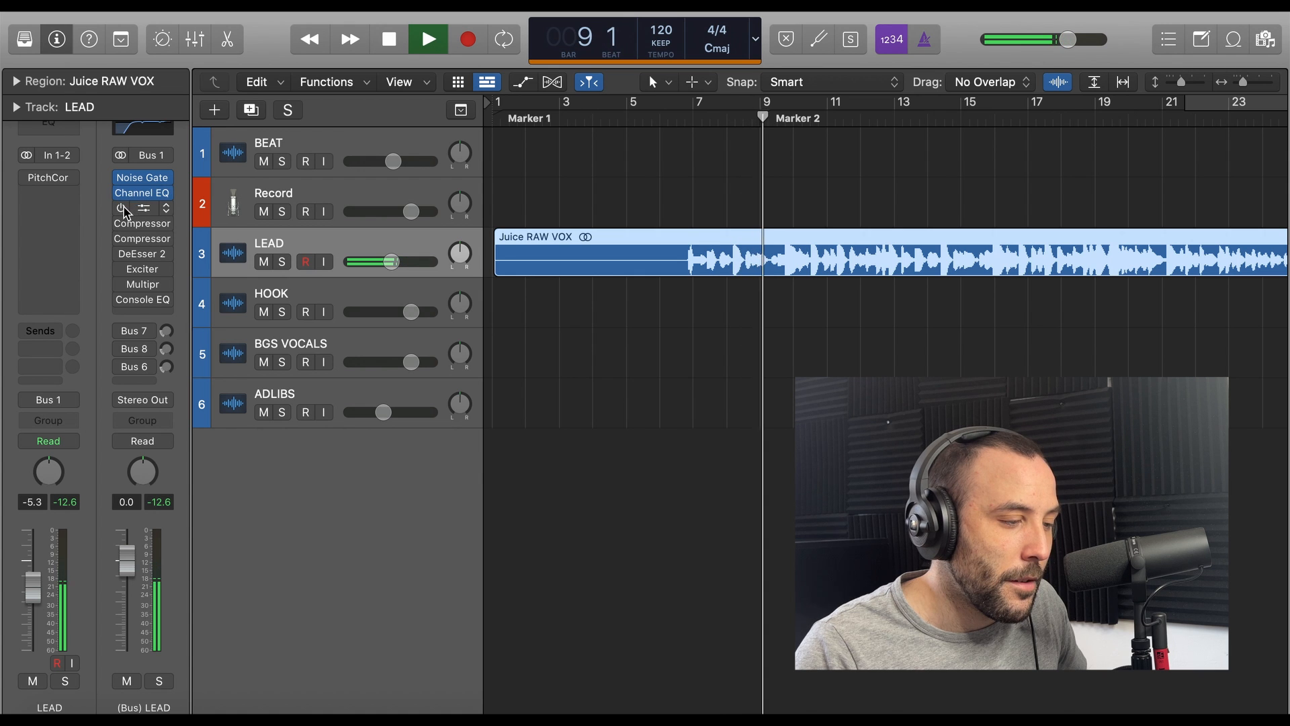
- Enable the LEAD bus's Graphic EQ, both Compressors, DeEsser 2, Exciter, Multipressor and Console EQ one at a time during playback
click(122, 208)
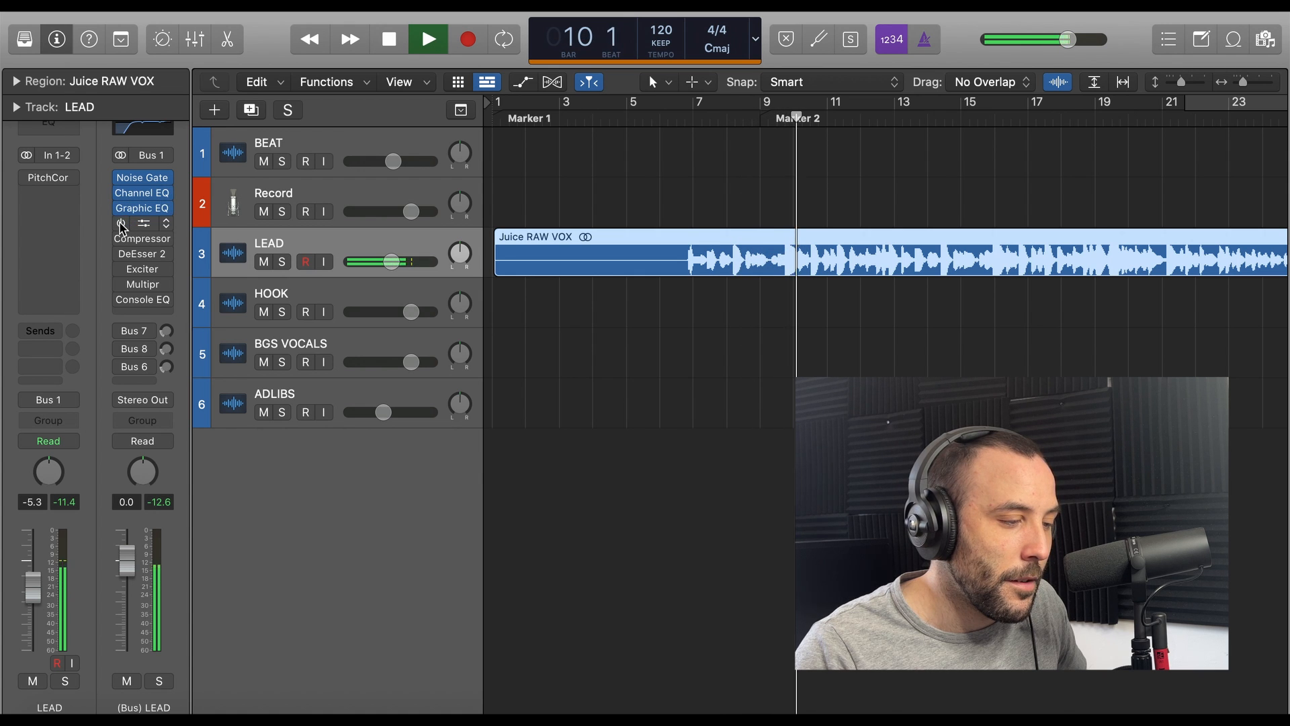
click(122, 224)
click(122, 238)
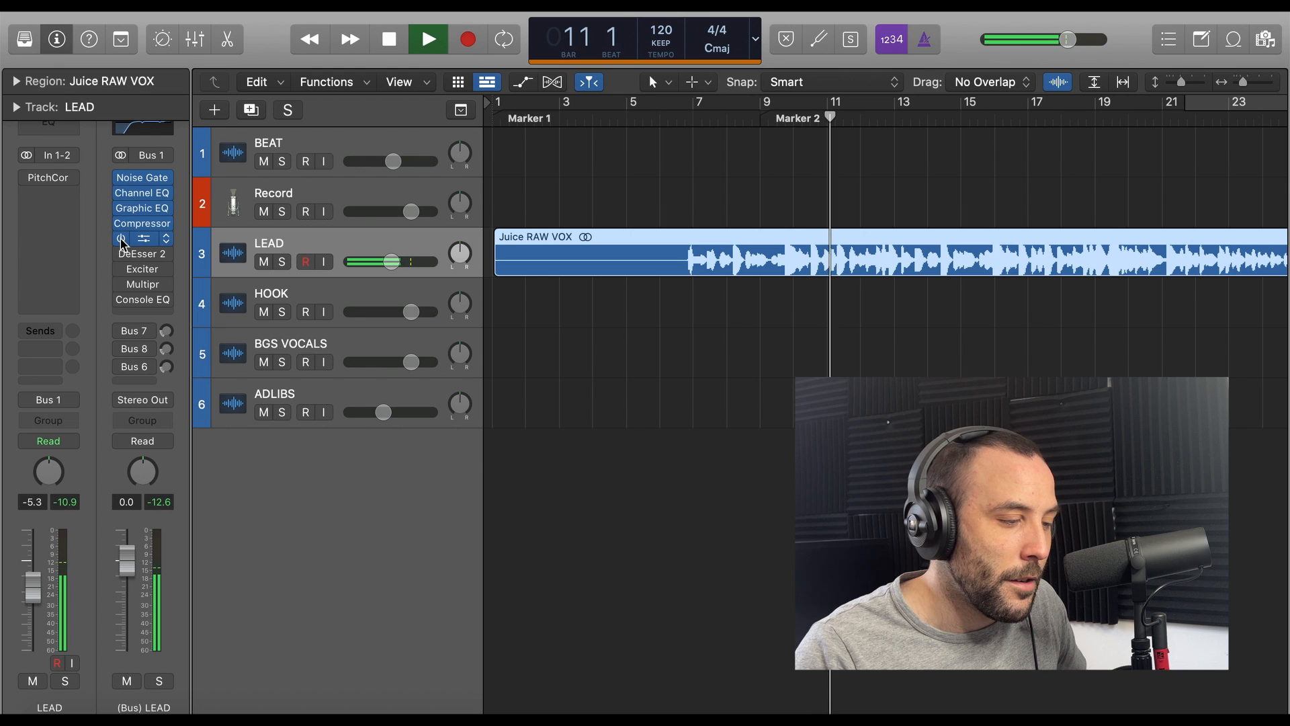
click(121, 254)
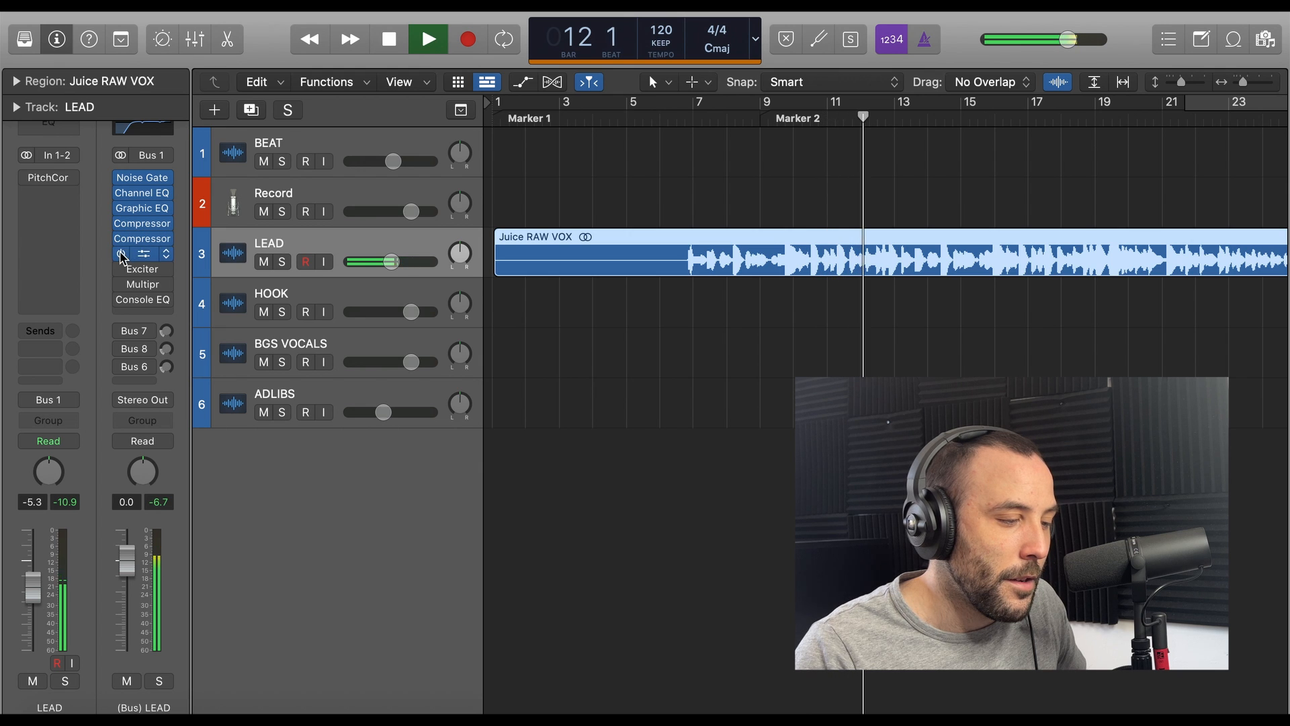
click(122, 268)
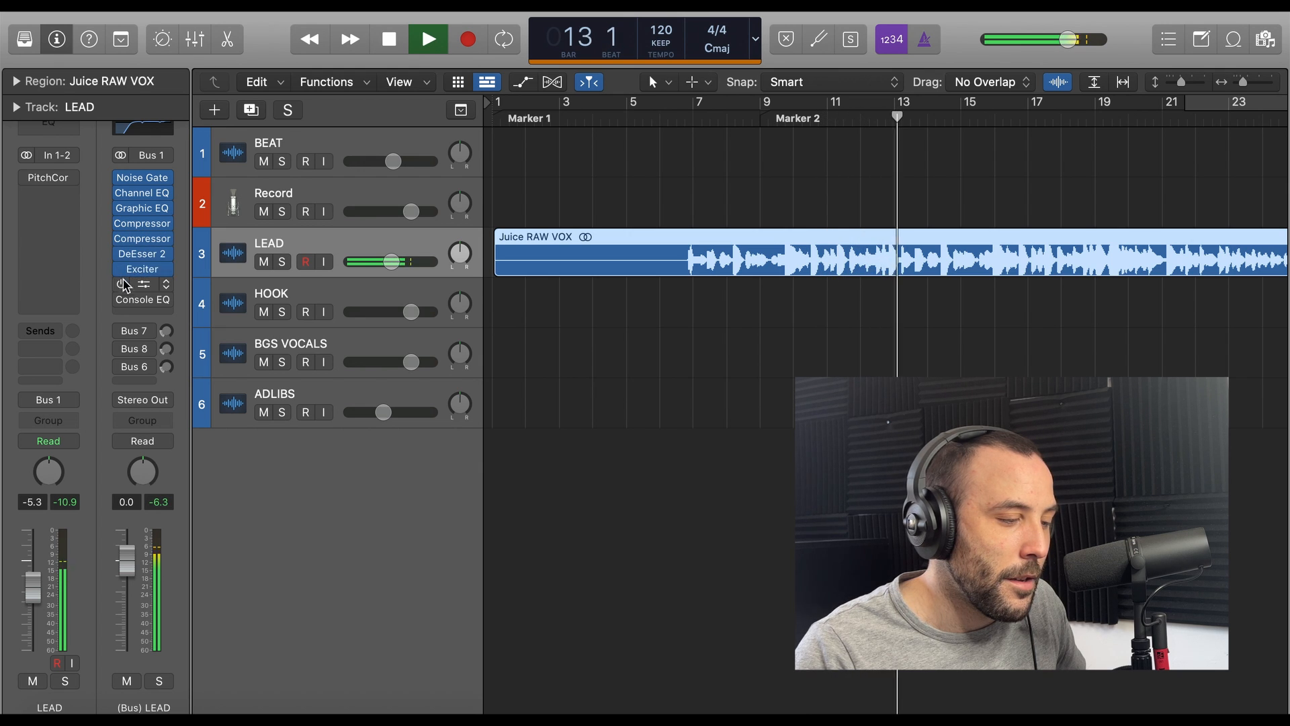
click(122, 285)
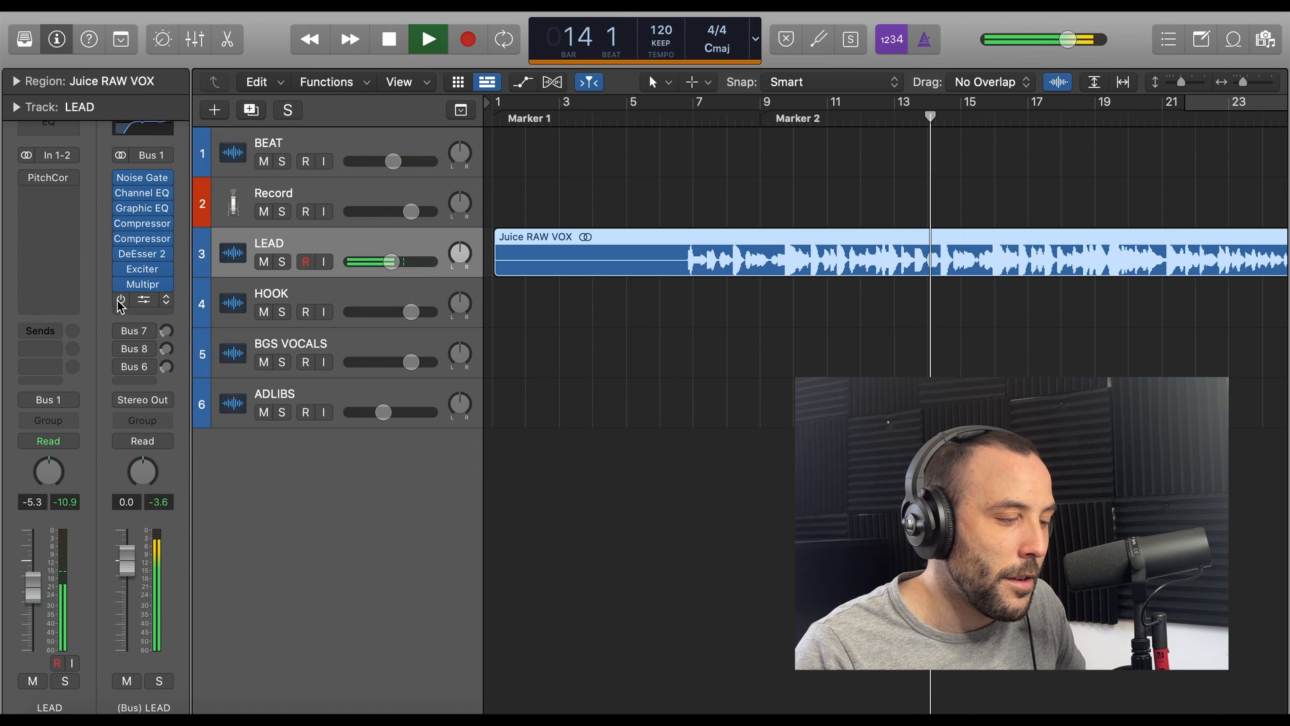
click(122, 299)
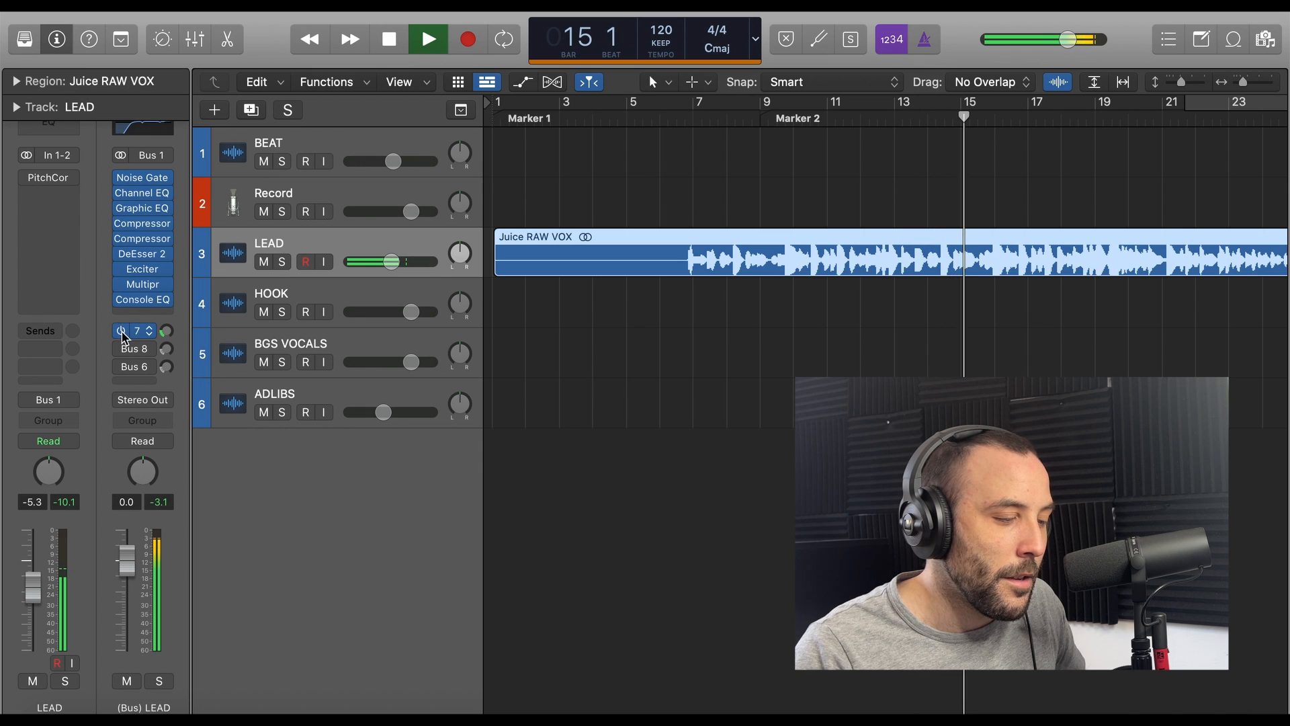
- Enable the LEAD bus's Bus 7, Bus 8 and Bus 6 sends in turn, audition the full vocal chain and stop playback
click(122, 331)
click(122, 348)
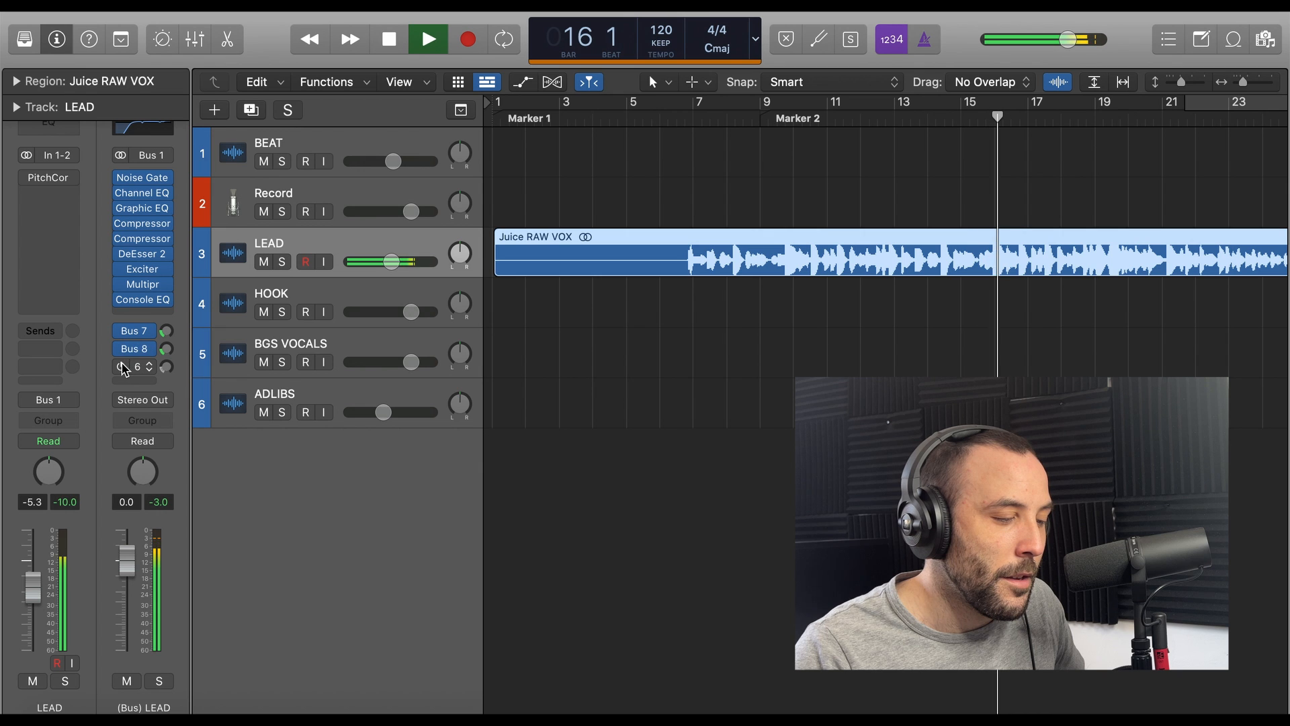
click(128, 367)
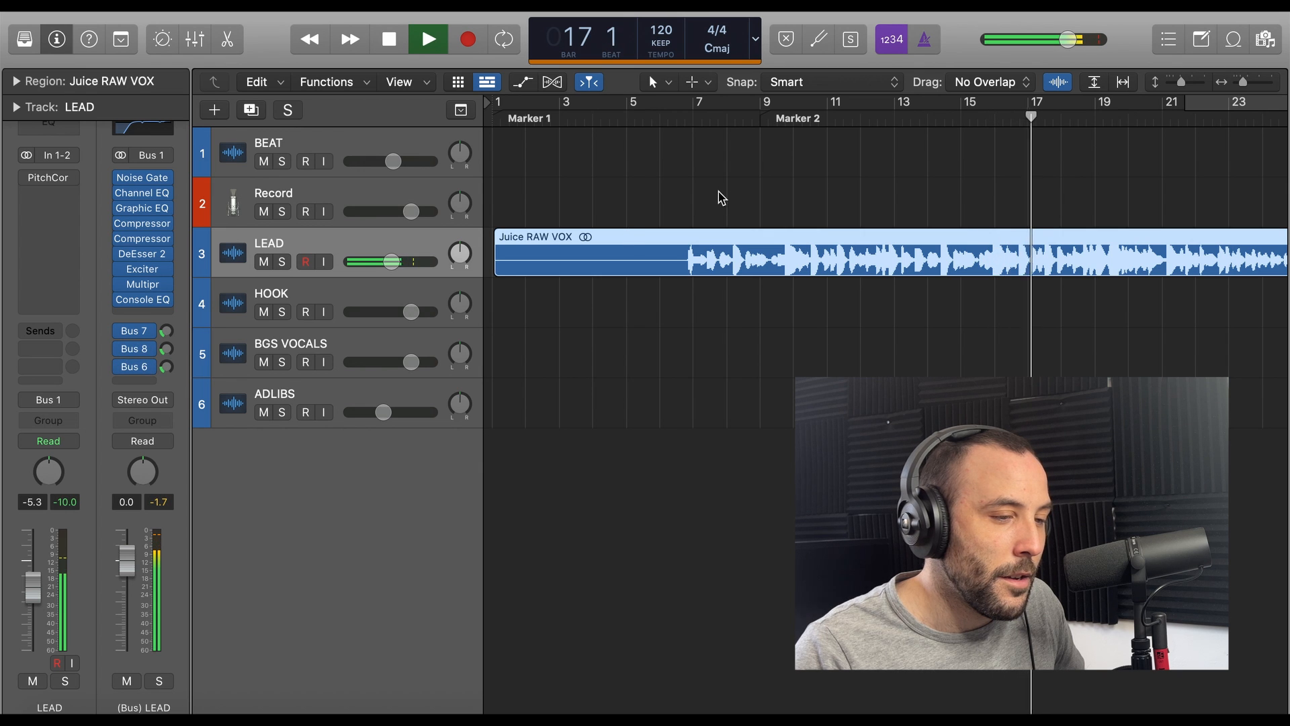
scroll(732, 188, right, 2)
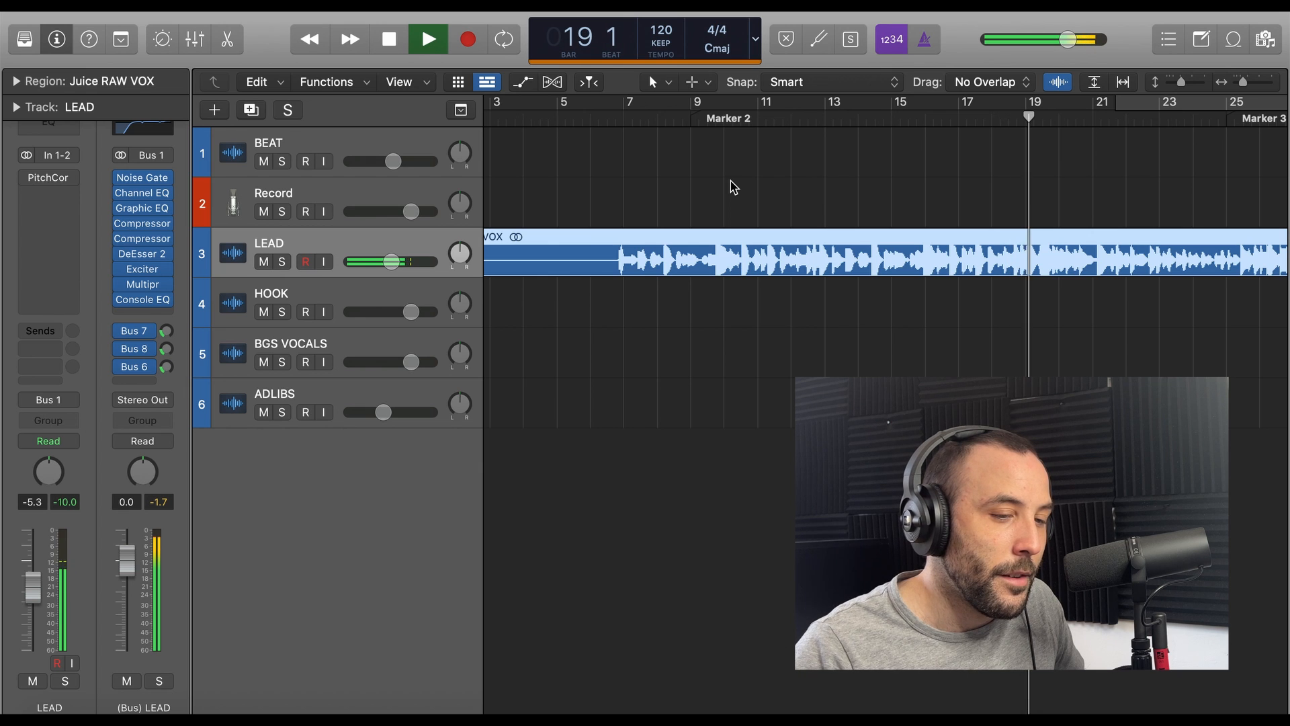
key(space)
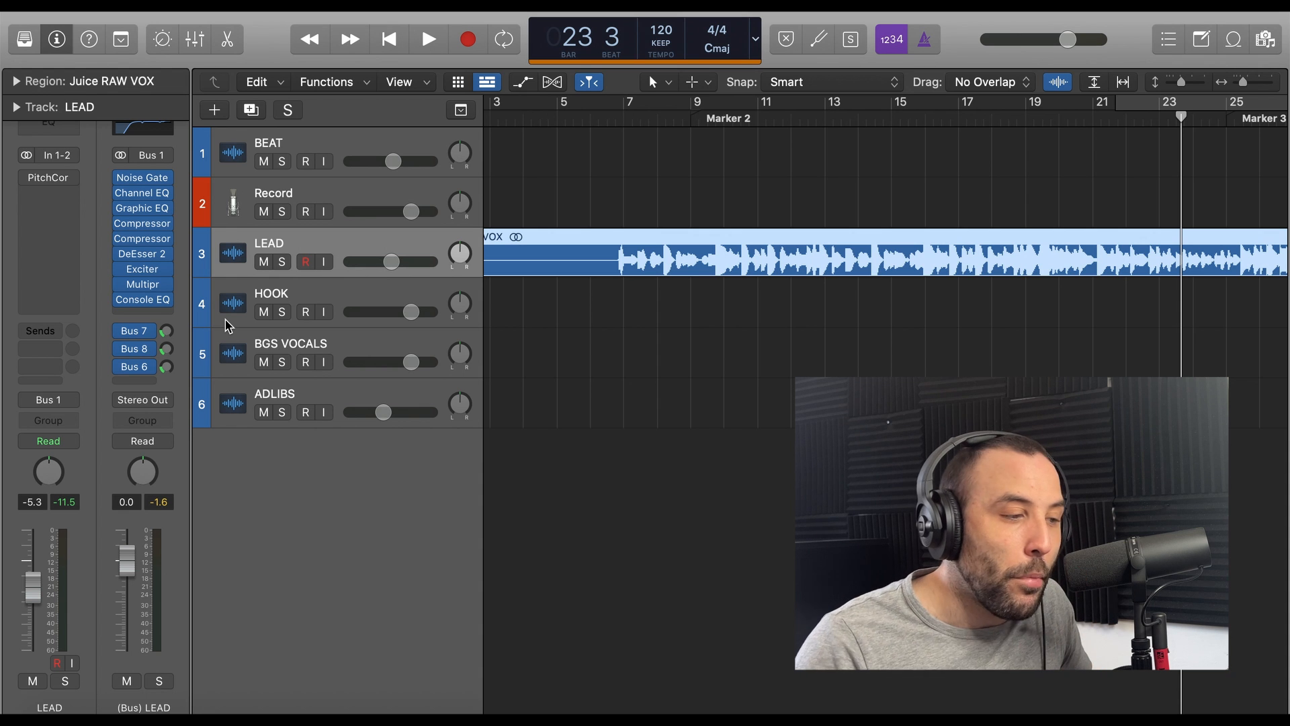
- Show the mixer and examine the Compressor and Linear Phase EQ settings on the Output 1-2 channel
click(196, 40)
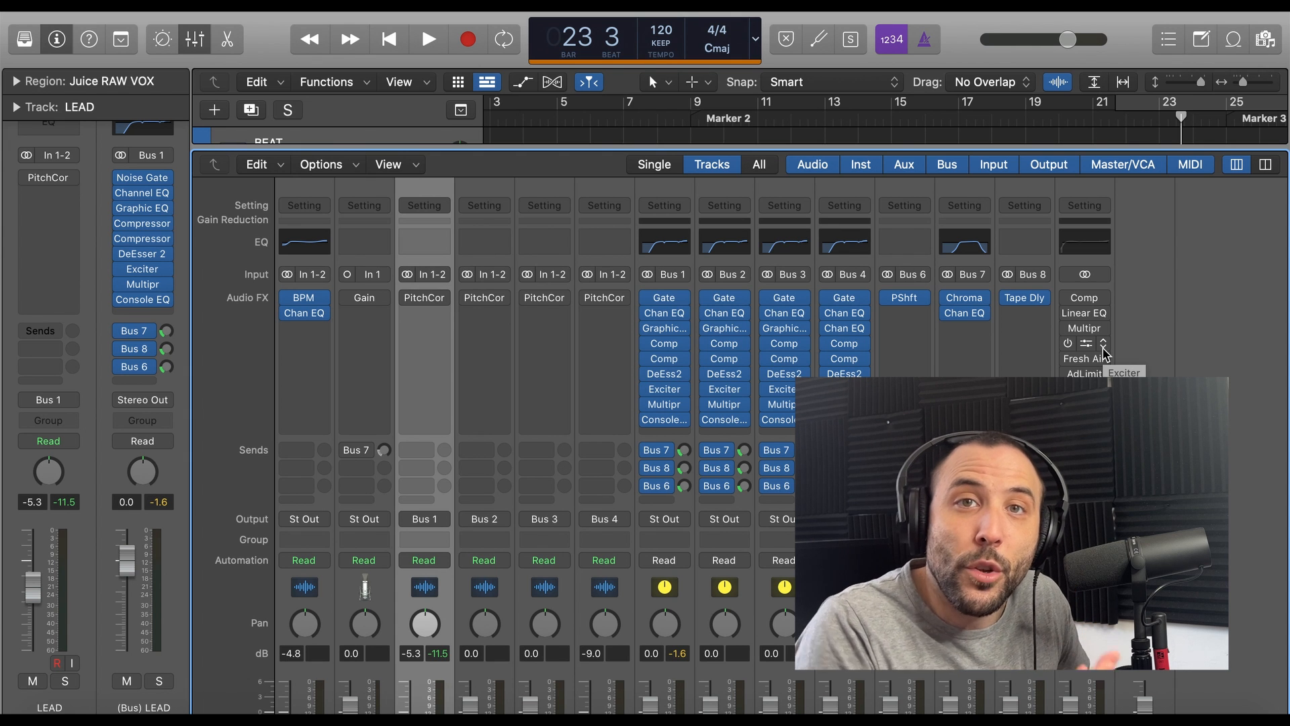
click(1089, 300)
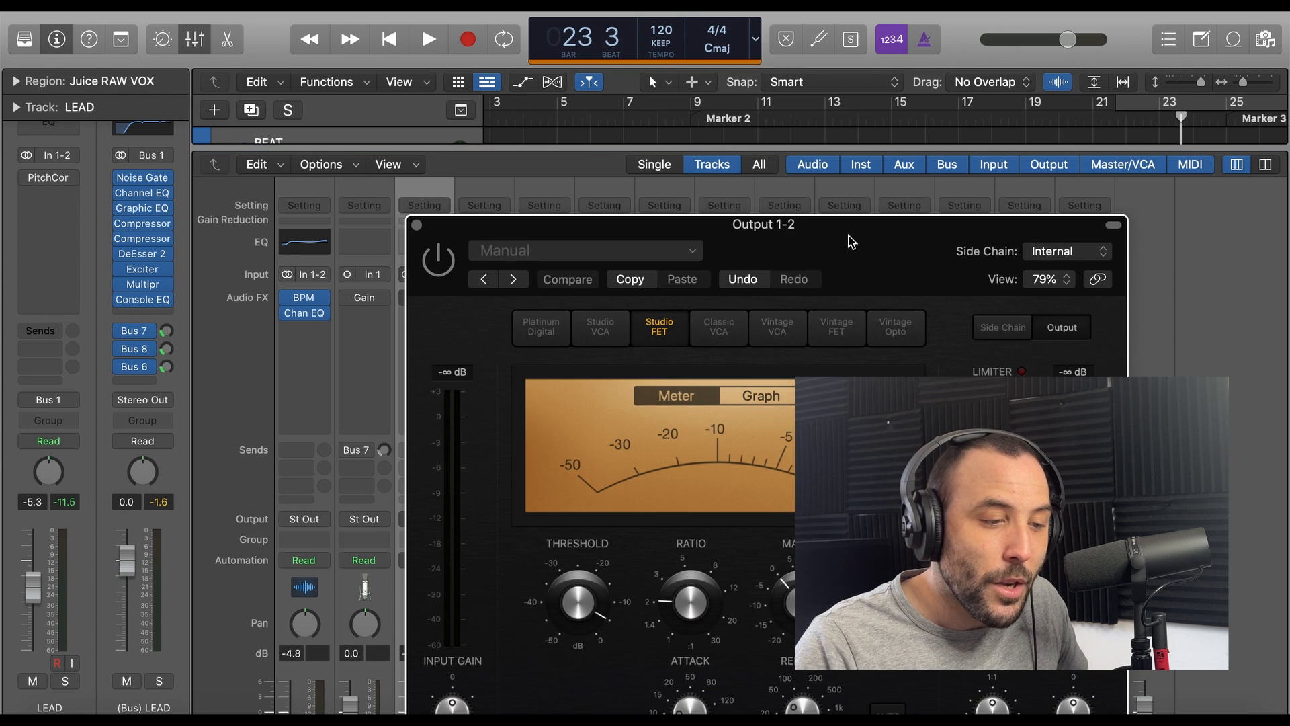
drag(860, 232, 705, 88)
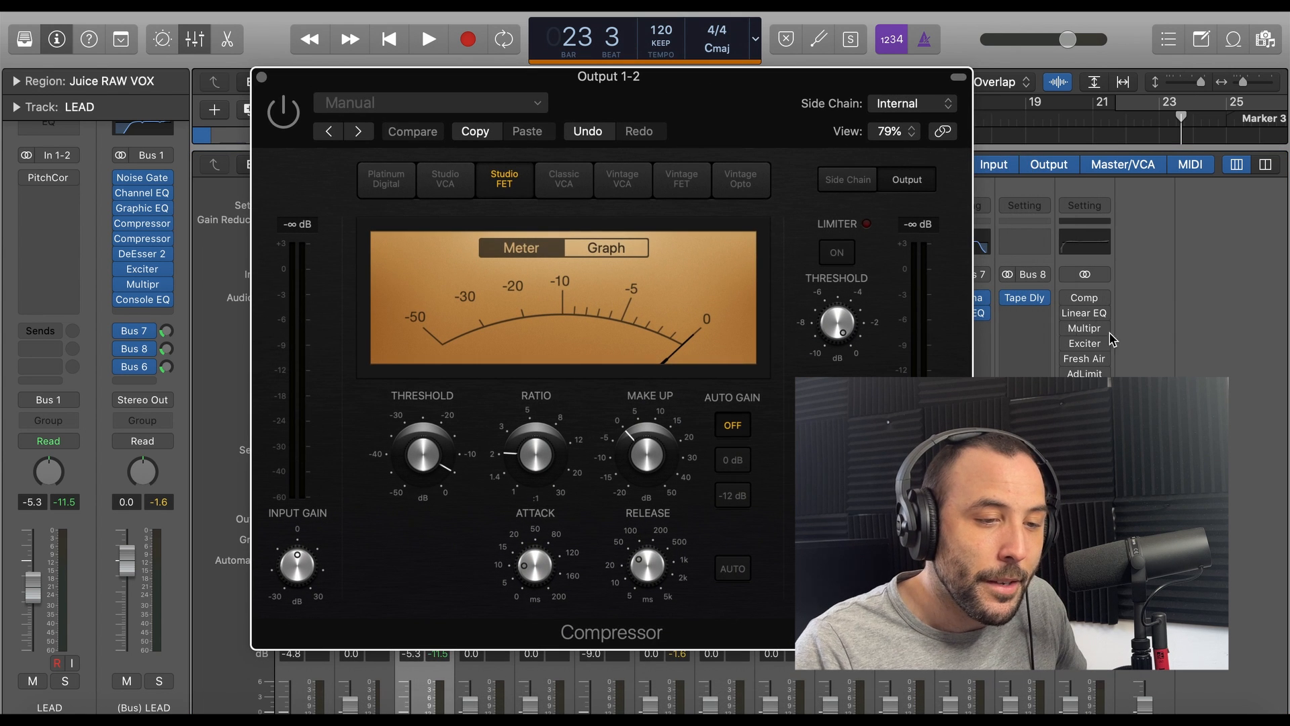
click(1089, 316)
drag(924, 236, 582, 99)
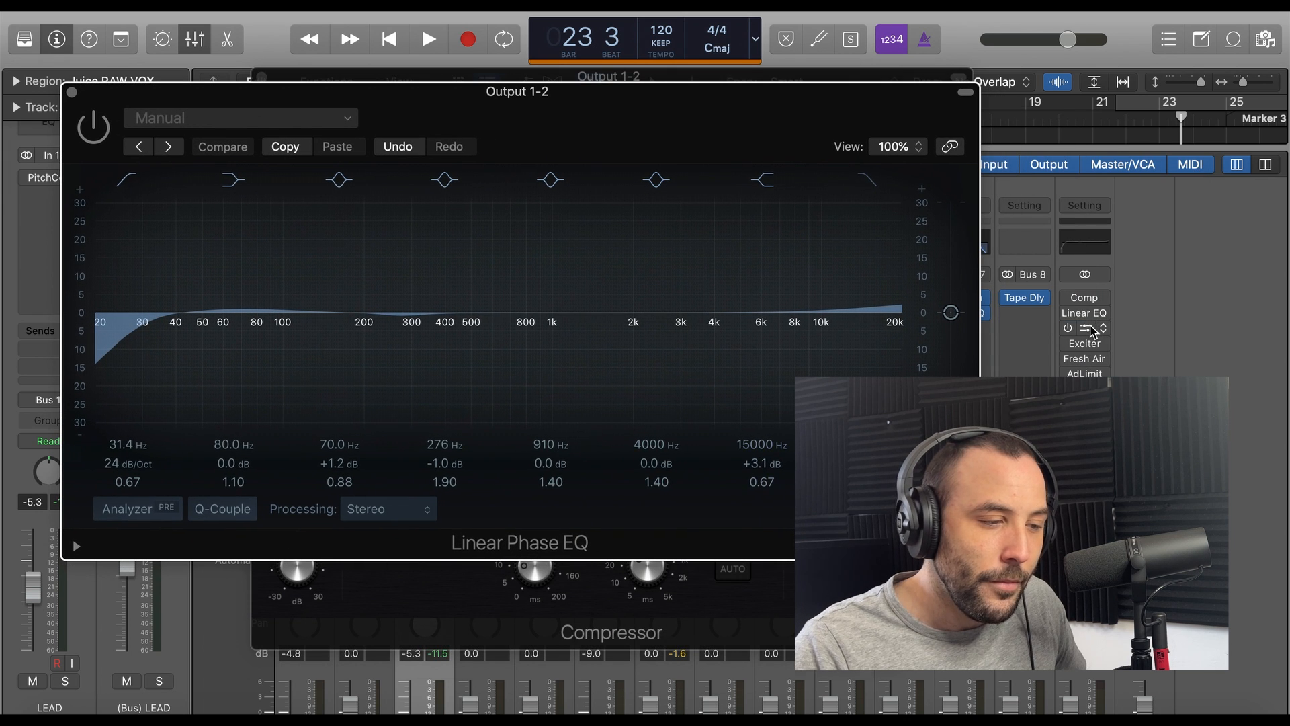
- Examine the Multipressor, Exciter and Fresh Air settings in the Output 1-2 channel's mastering chain
click(1094, 330)
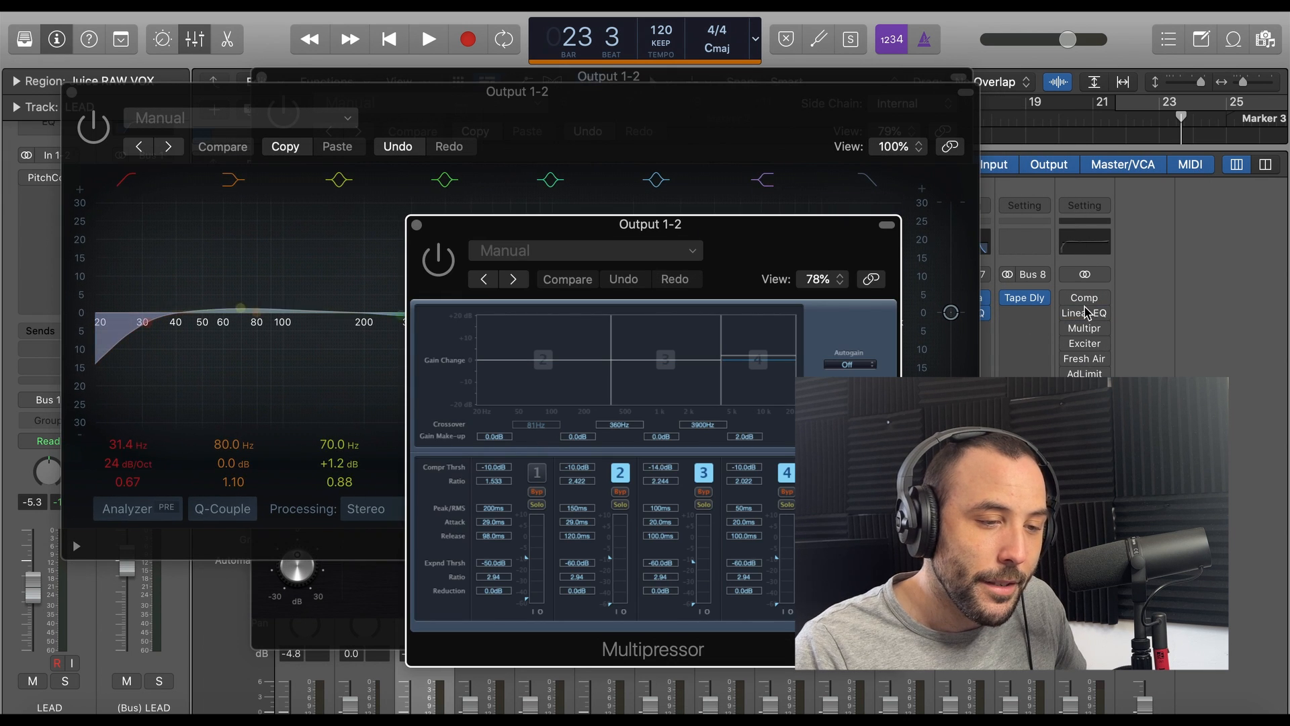
click(1086, 345)
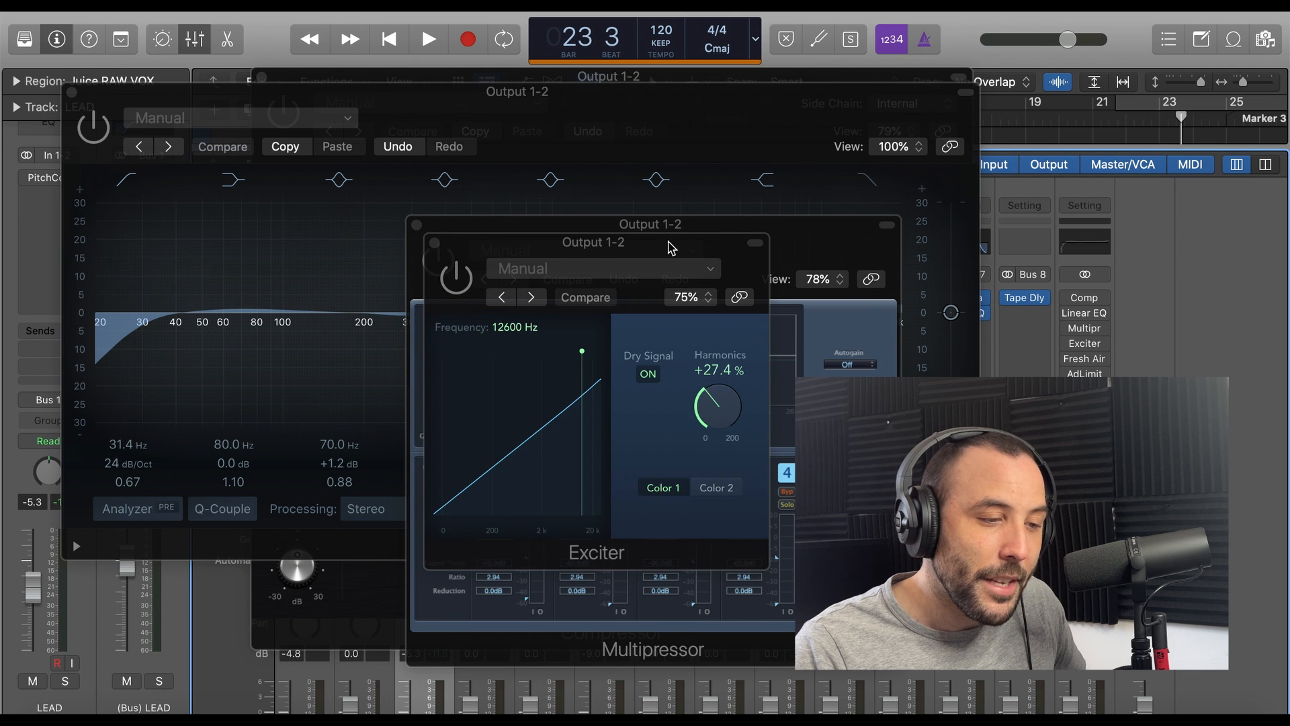
drag(670, 248, 586, 173)
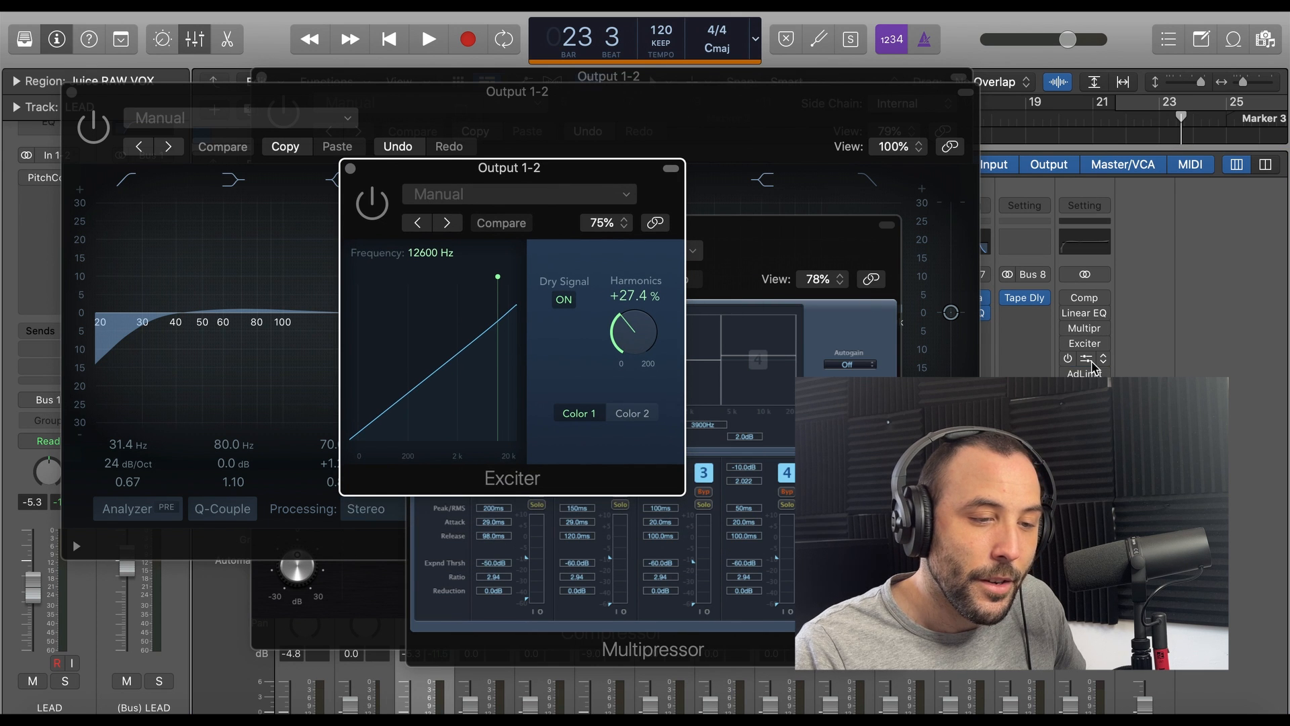
click(1088, 361)
drag(774, 259, 576, 172)
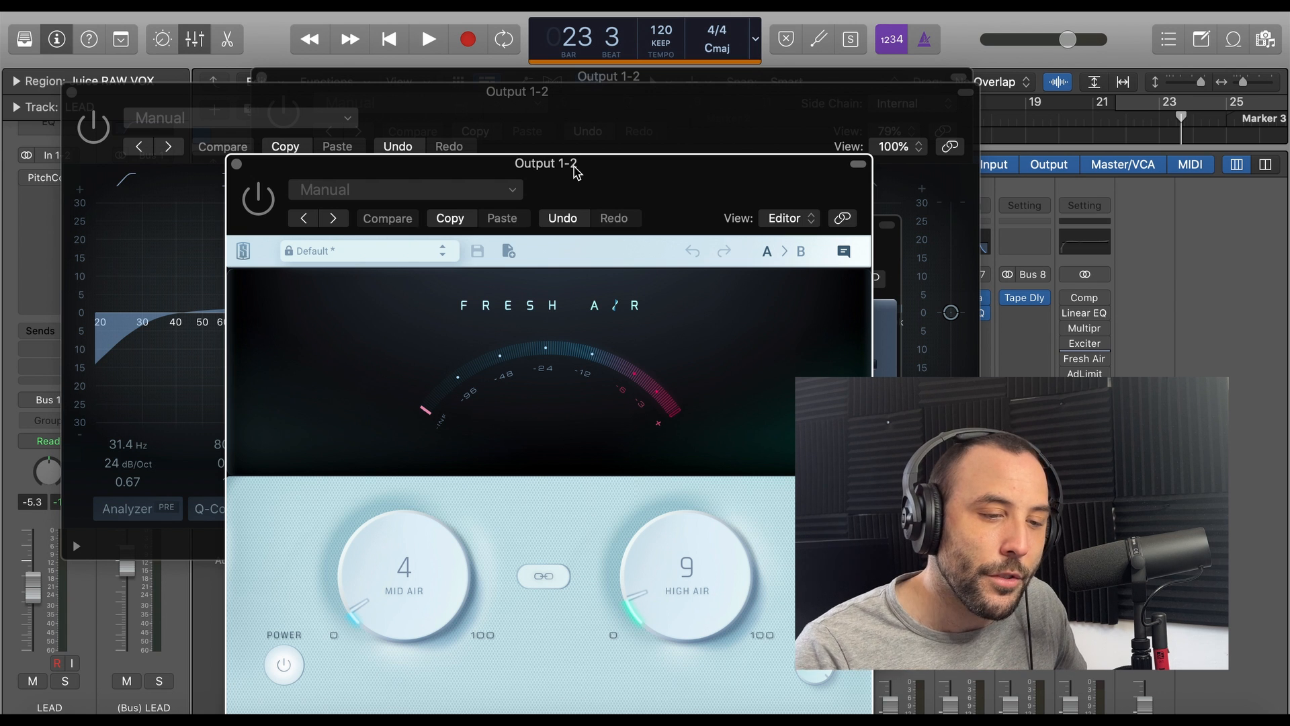
- Examine the Adaptive Limiter and Stereo Spread settings at the end of the Output 1-2 chain
click(1085, 374)
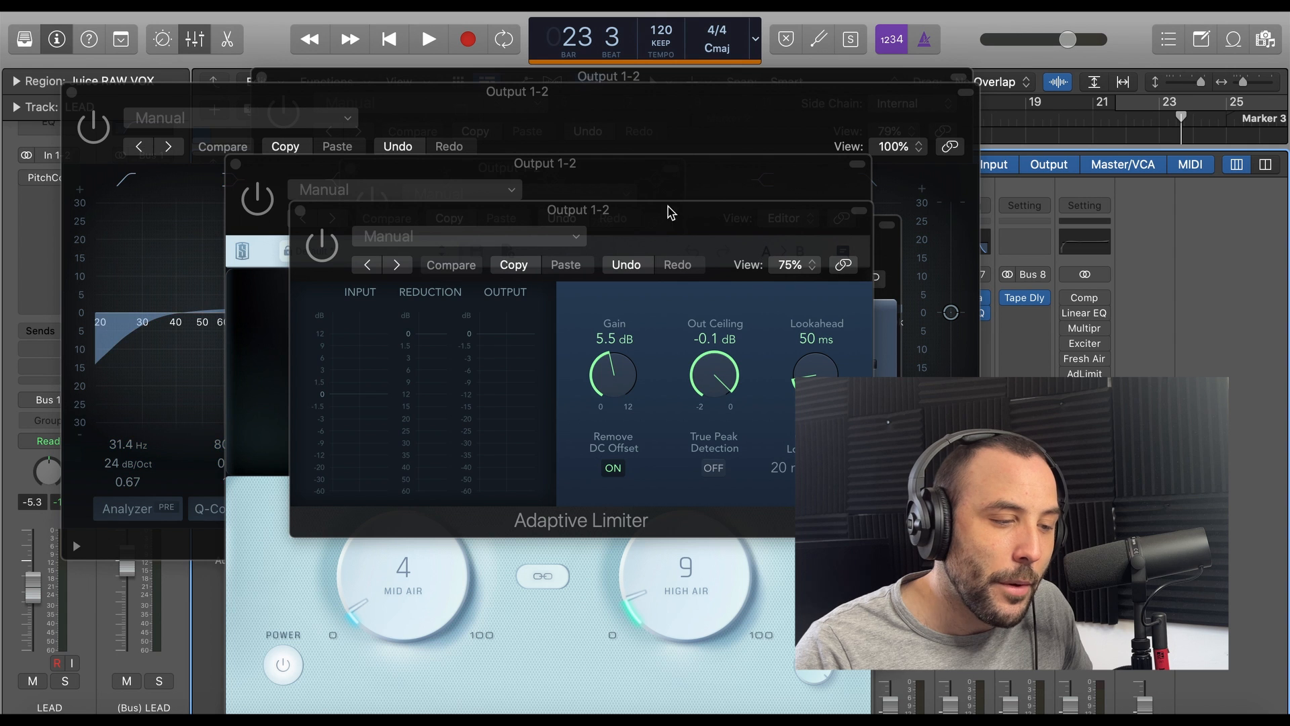
drag(669, 212, 577, 168)
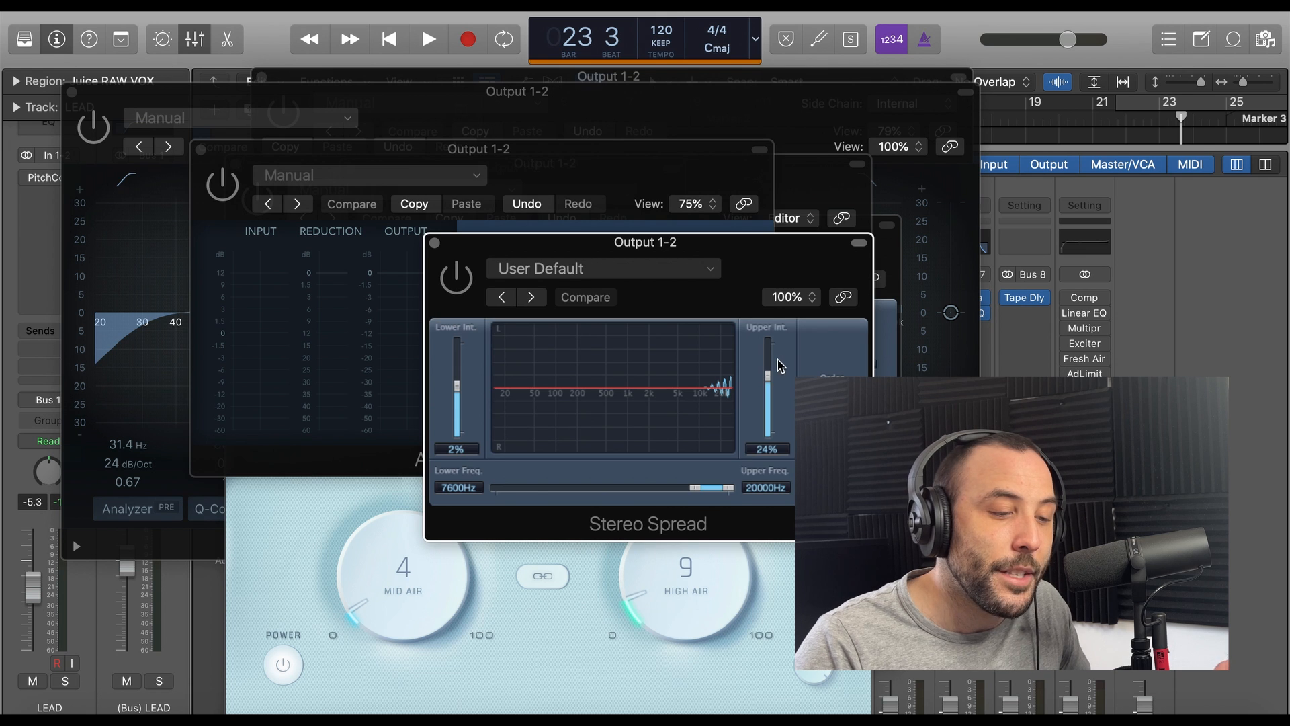
drag(672, 242, 529, 228)
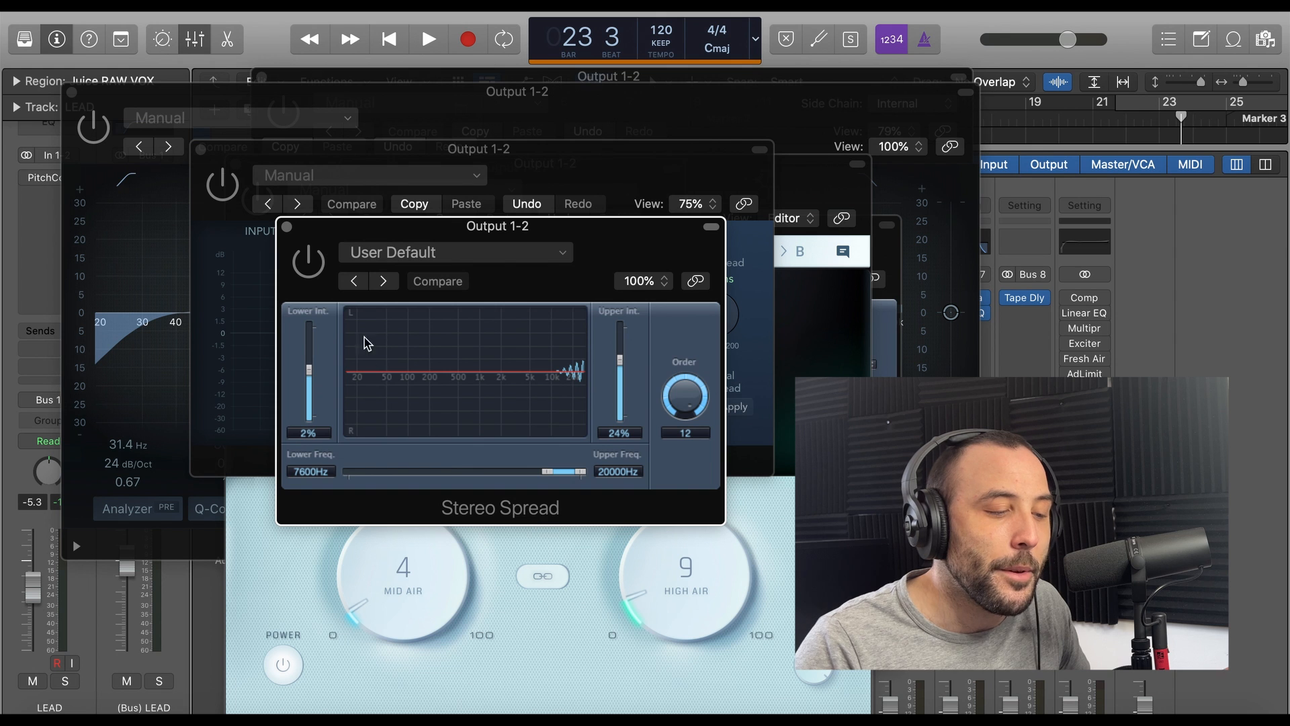
- Close the Stereo Spread, Adaptive Limiter, Linear Phase EQ and Fresh Air plug-in windows
click(288, 228)
click(201, 149)
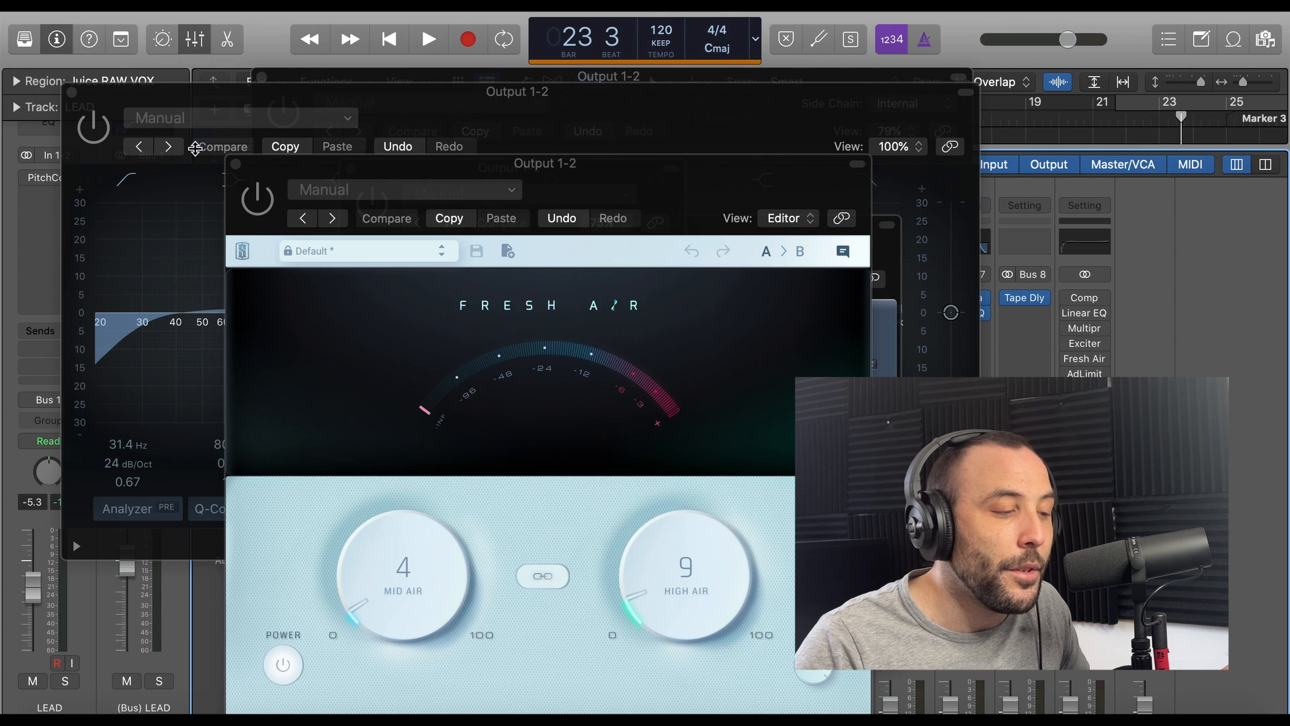
click(73, 95)
click(73, 95)
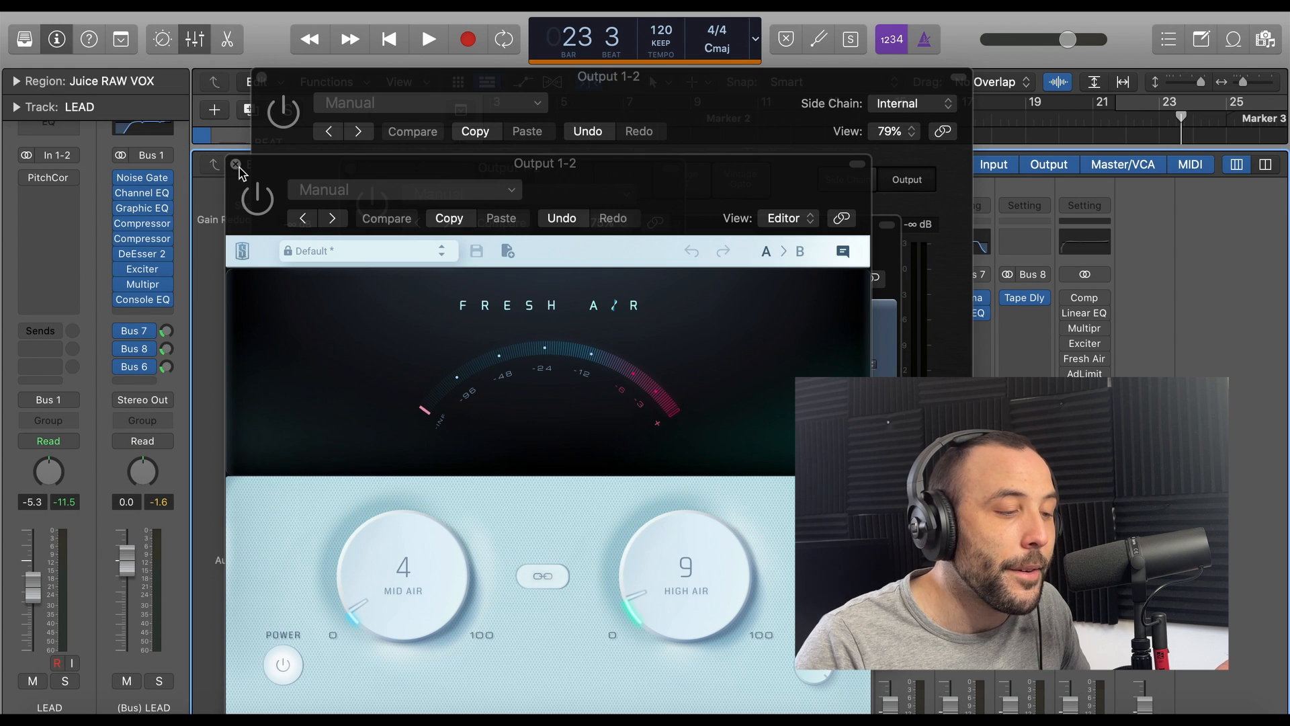
click(236, 165)
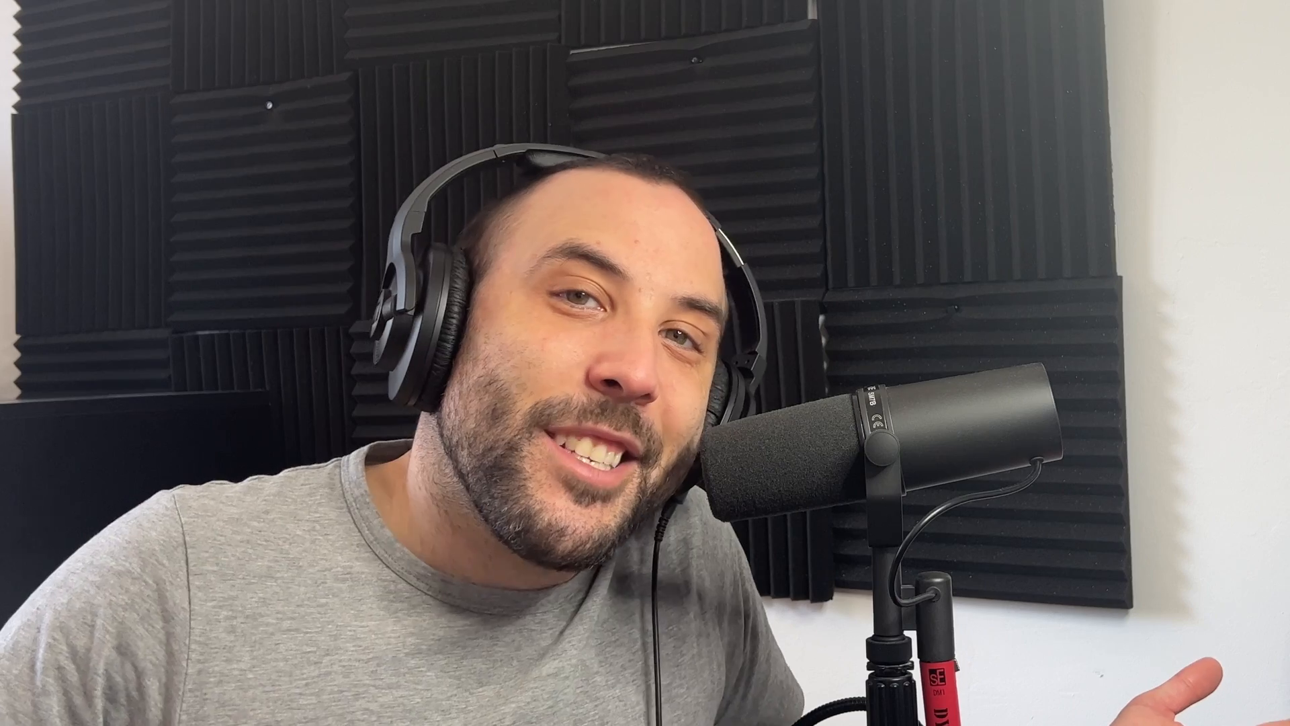